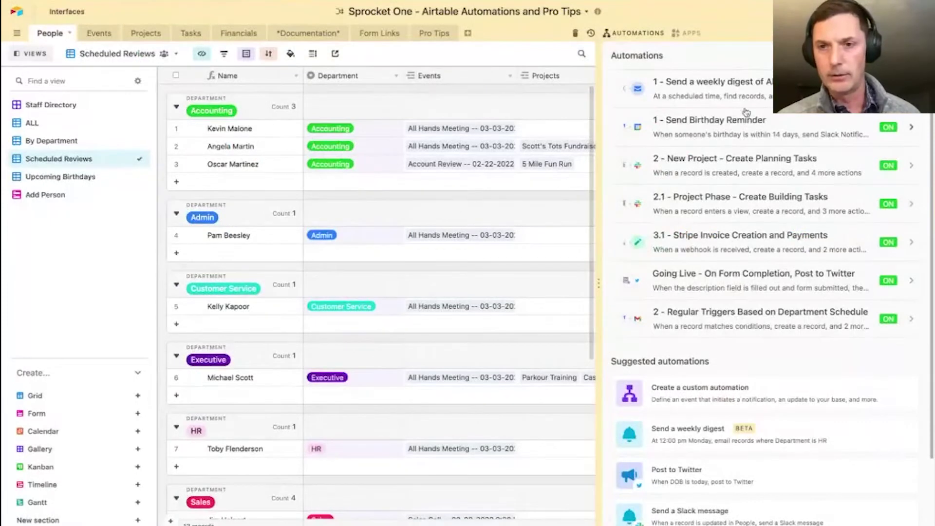
- View the '1 - Send a weekly digest' automation's run history, then return to the People grid
{"action": "left_click", "coordinate": [765, 91]}
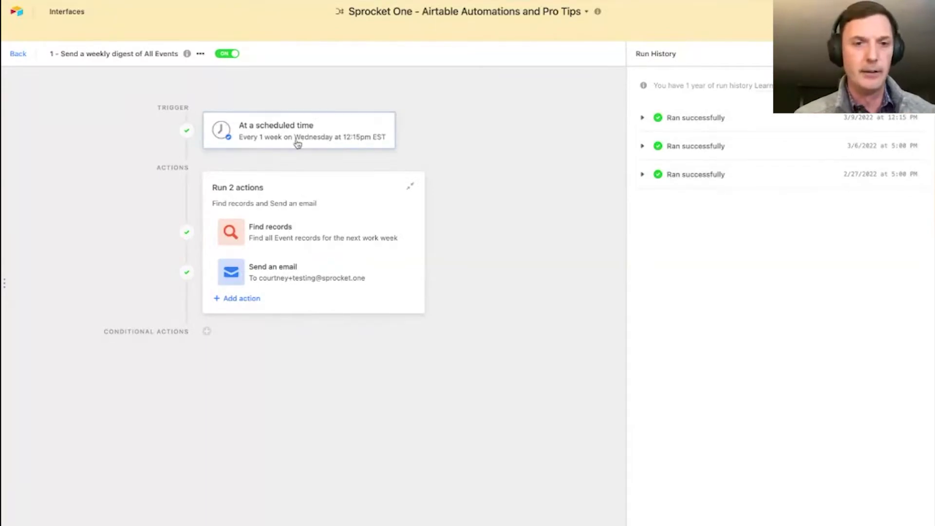
{"action": "left_click", "coordinate": [18, 54]}
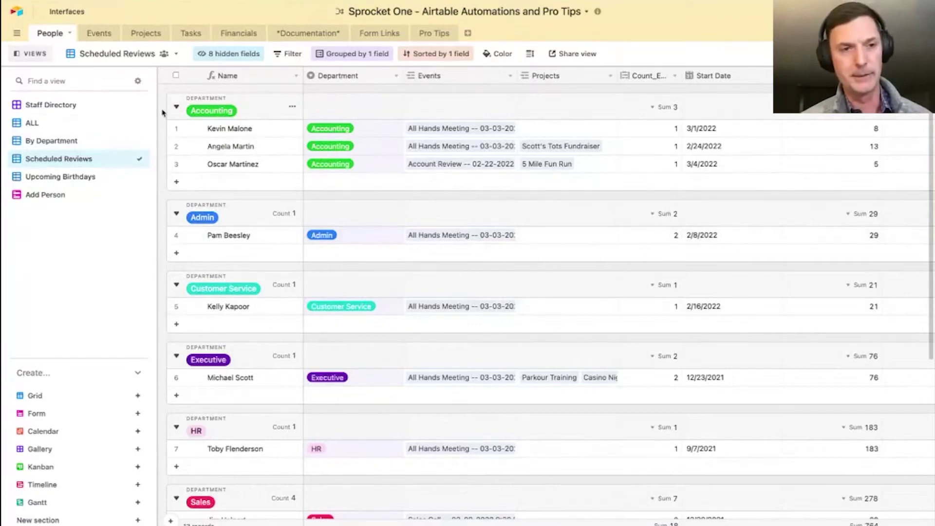
- Browse the Events ALL view, Projects, Financials and Documentation tables, ending back on Events
{"action": "left_click", "coordinate": [96, 34]}
{"action": "left_click", "coordinate": [48, 104]}
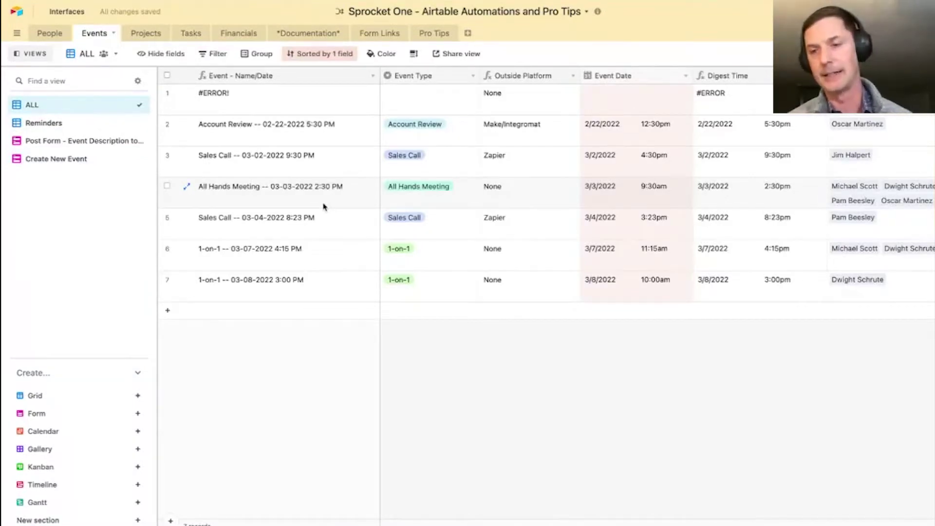
{"action": "left_click", "coordinate": [146, 34]}
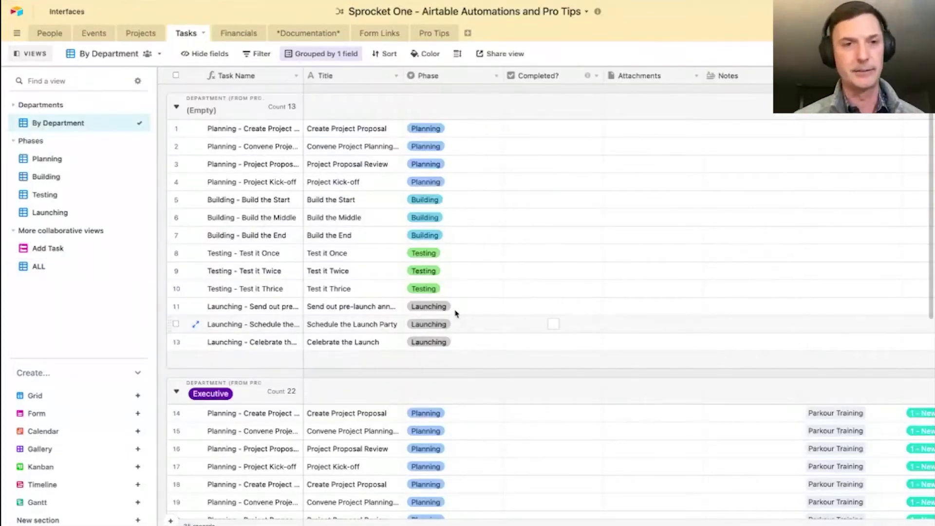
{"action": "left_click", "coordinate": [240, 35]}
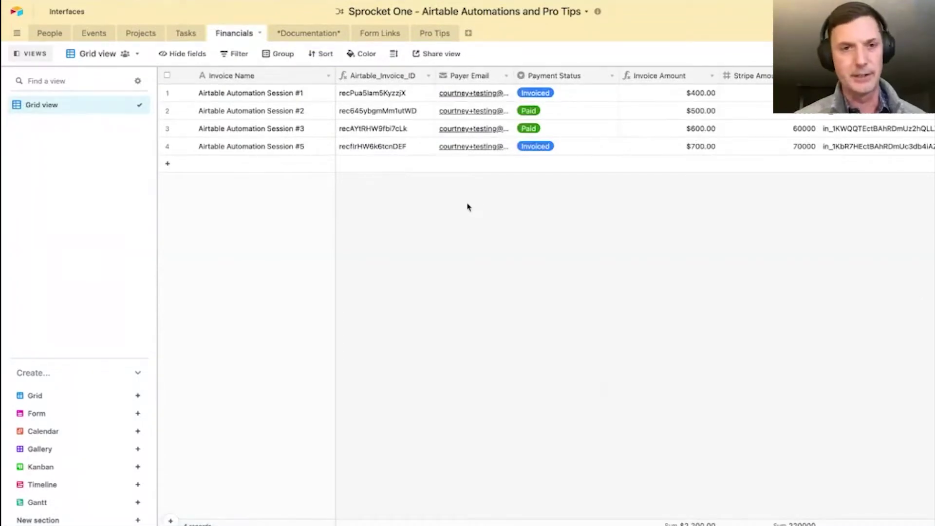
{"action": "left_click", "coordinate": [314, 34]}
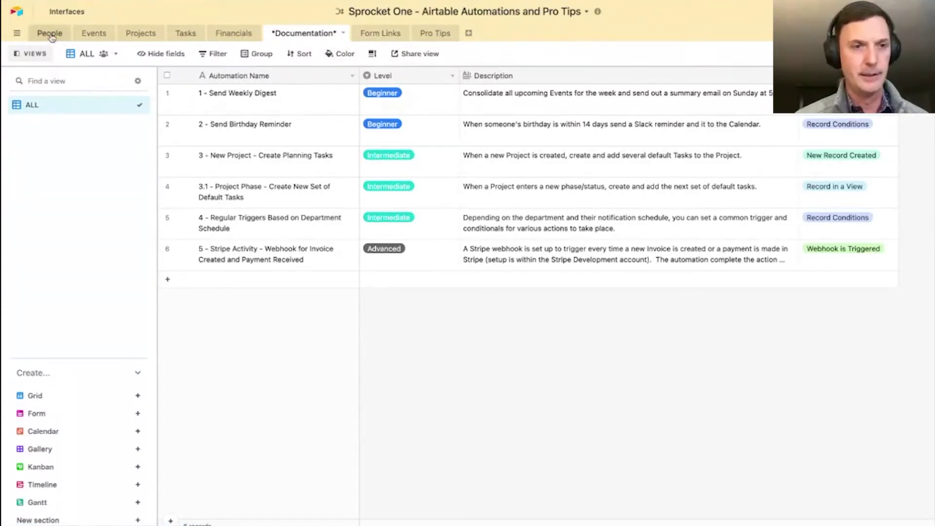
{"action": "left_click", "coordinate": [94, 34]}
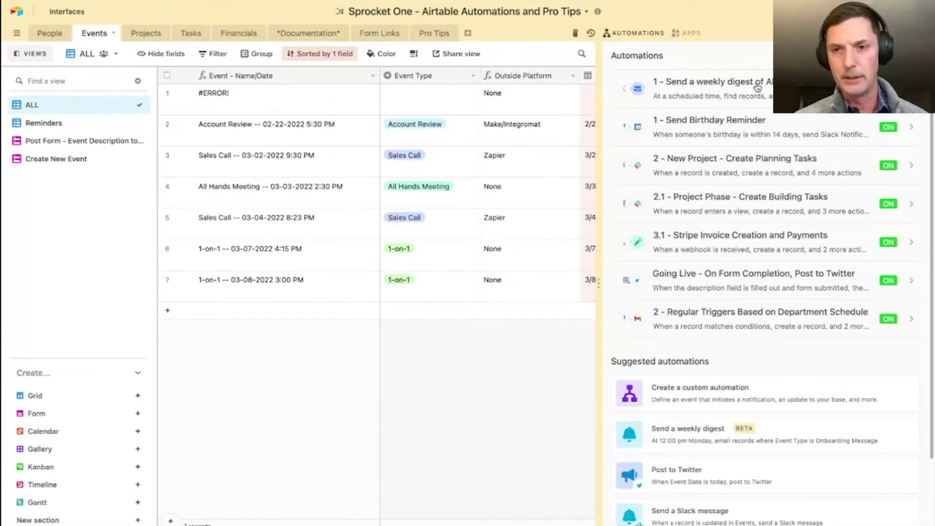
- Inspect the weekly digest's scheduled trigger, 14-day Event Date record search and record-count HTML email
{"action": "left_click", "coordinate": [757, 87]}
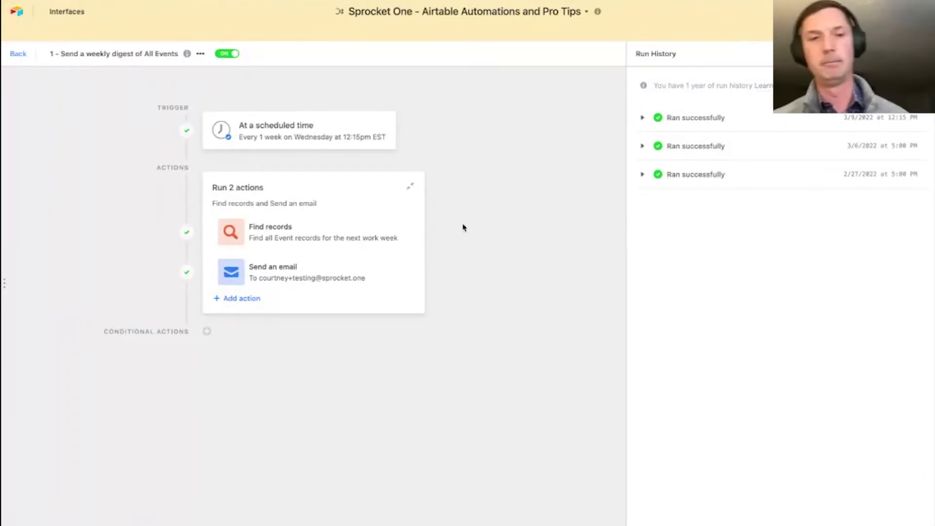
{"action": "left_click", "coordinate": [326, 131]}
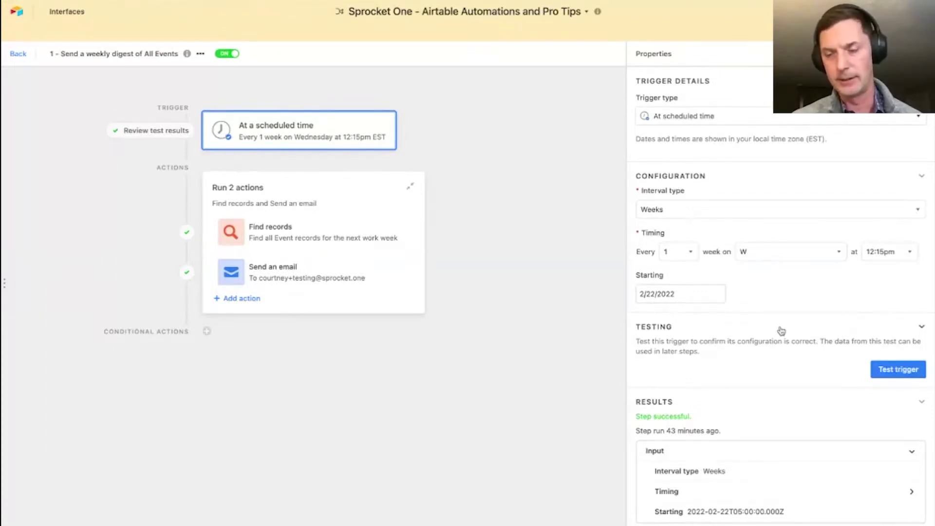
{"action": "scroll", "coordinate": [781, 331], "scroll_direction": "down", "scroll_amount": 3}
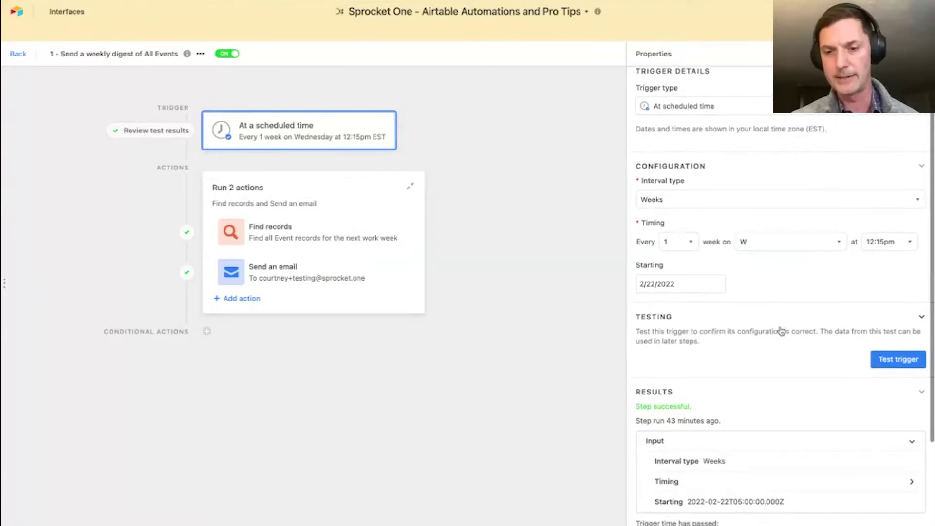
{"action": "left_click", "coordinate": [307, 247]}
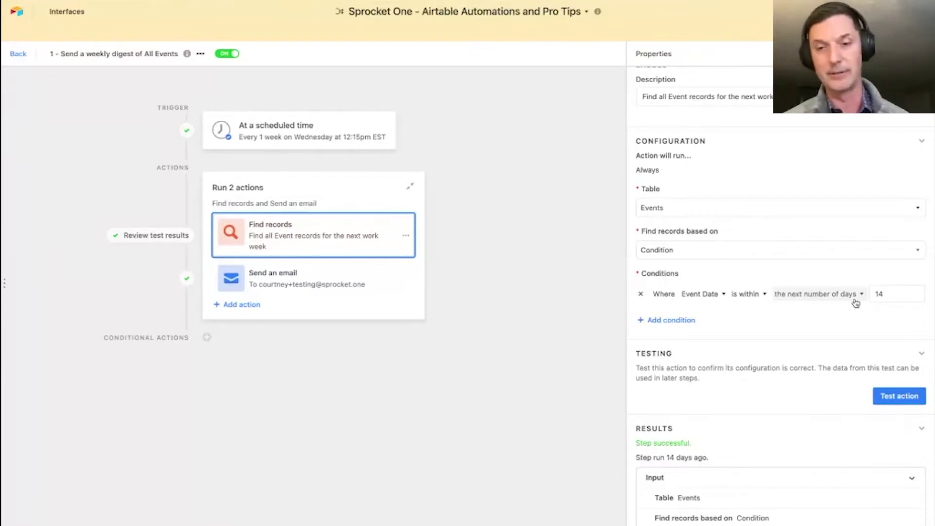
{"action": "left_click", "coordinate": [320, 278]}
{"action": "scroll", "coordinate": [756, 335], "scroll_direction": "down", "scroll_amount": 5}
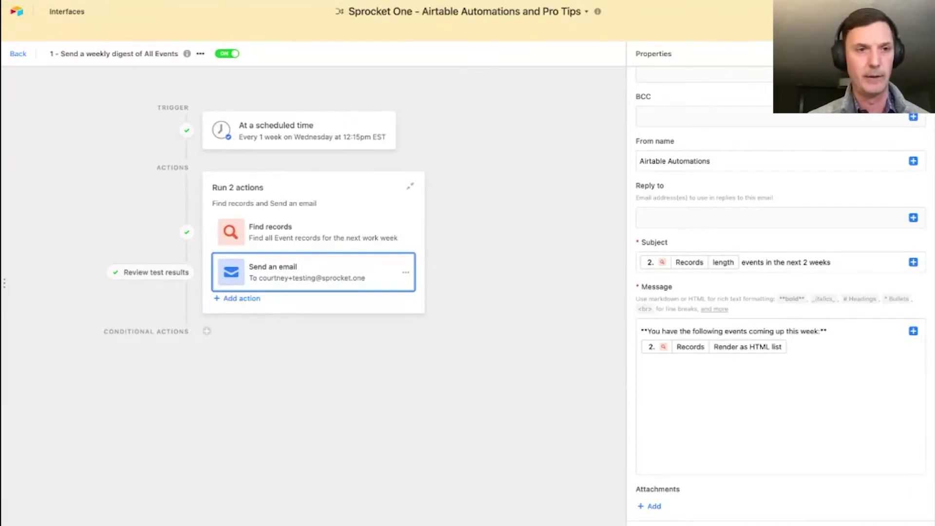
{"action": "key", "text": "ctrl+Tab"}
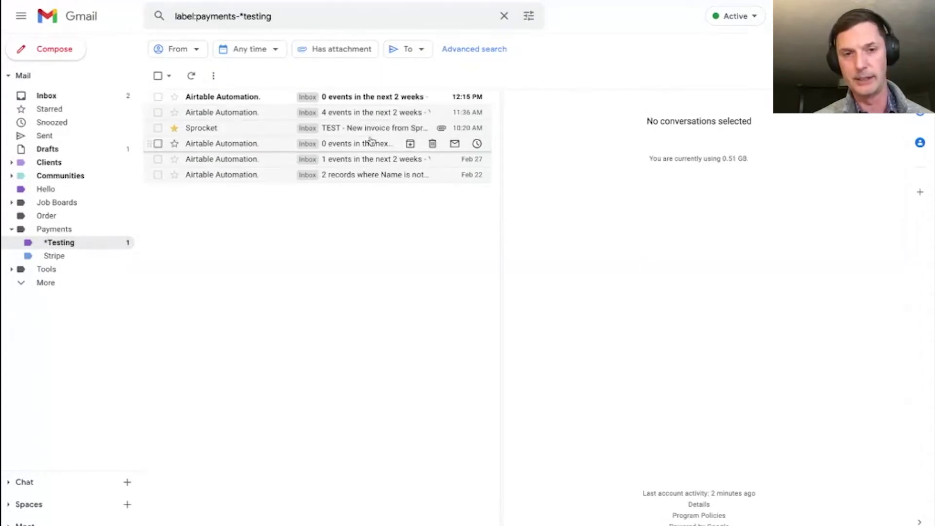
- Read the newest digest email reporting 0 events in the next 2 weeks, then return to Airtable
{"action": "left_click", "coordinate": [335, 99]}
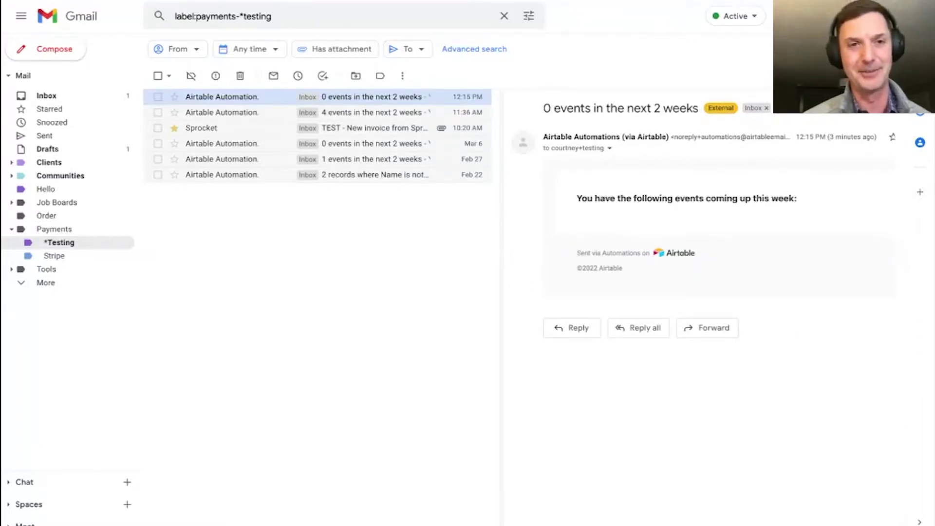
{"action": "left_click", "coordinate": [302, 1]}
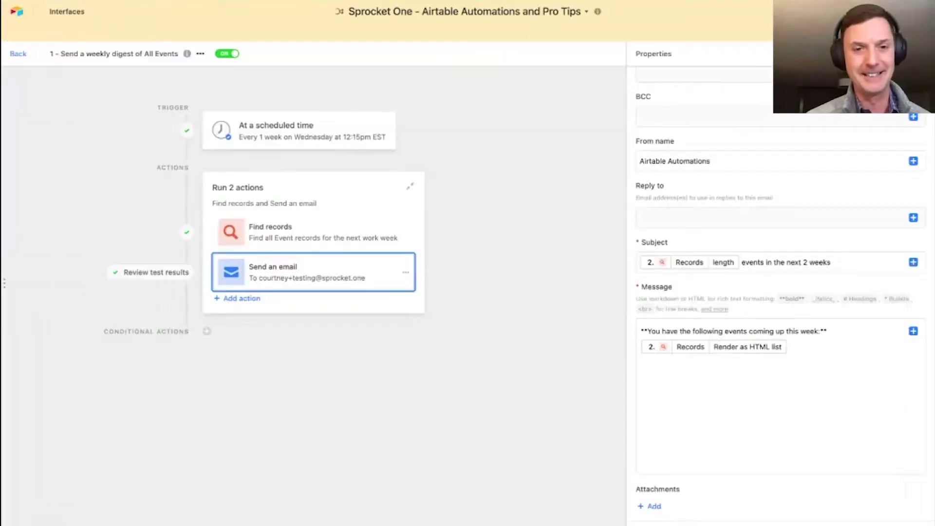
- Reopen the weekly digest automation, recheck its trigger and Find records steps, and test the scheduled trigger
{"action": "left_click", "coordinate": [18, 54]}
{"action": "scroll", "coordinate": [463, 225], "scroll_direction": "right", "scroll_amount": 3}
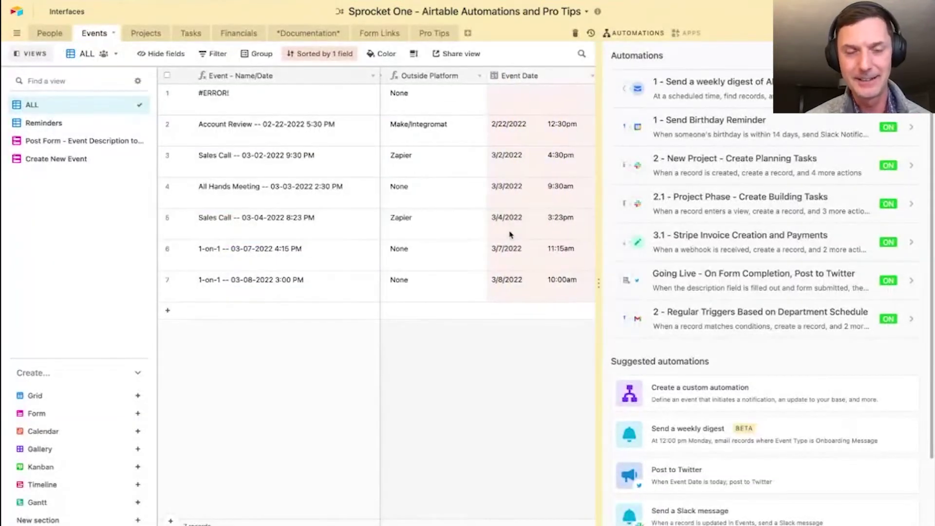
{"action": "scroll", "coordinate": [510, 235], "scroll_direction": "right", "scroll_amount": 2}
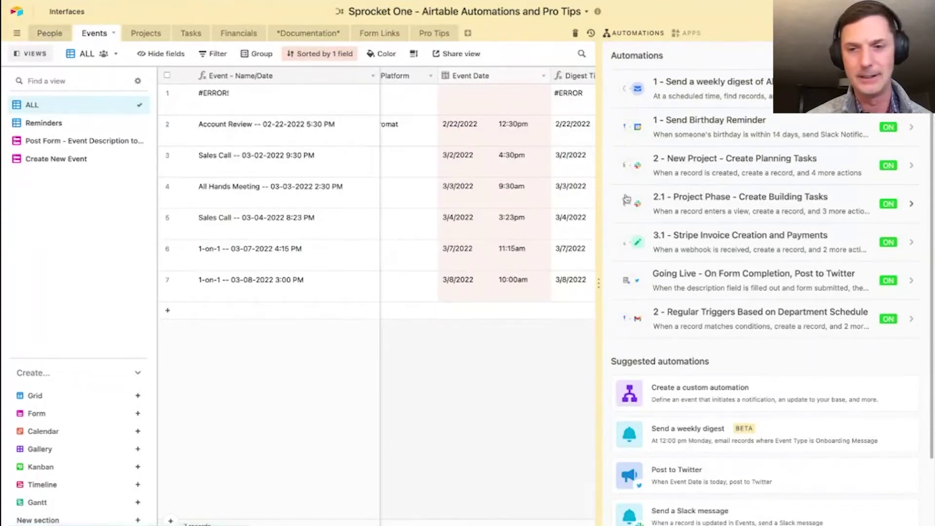
{"action": "left_click", "coordinate": [720, 84]}
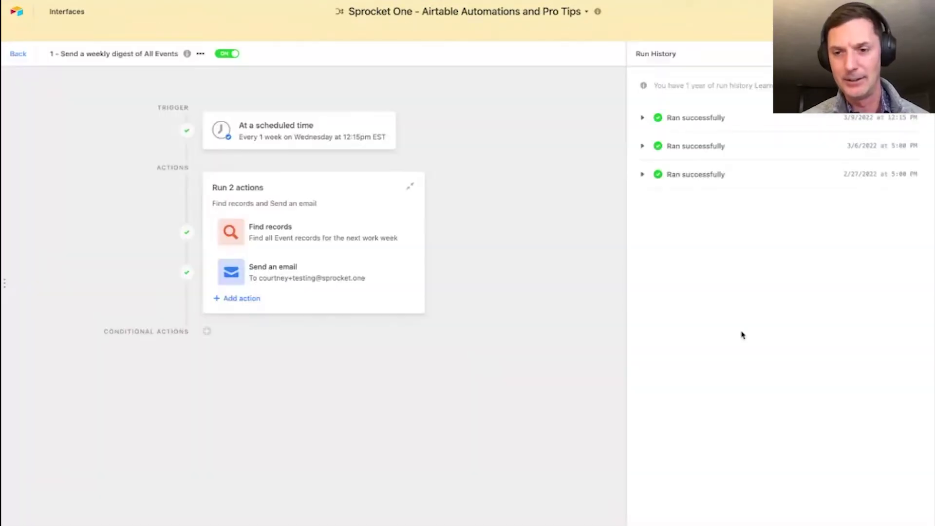
{"action": "left_click", "coordinate": [295, 134]}
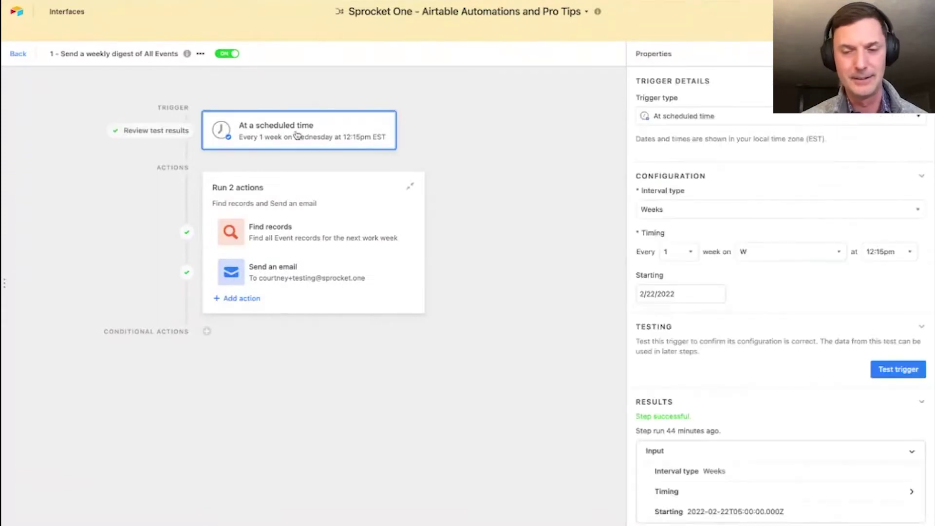
{"action": "scroll", "coordinate": [780, 443], "scroll_direction": "down", "scroll_amount": 3}
{"action": "scroll", "coordinate": [710, 258], "scroll_direction": "up", "scroll_amount": 2}
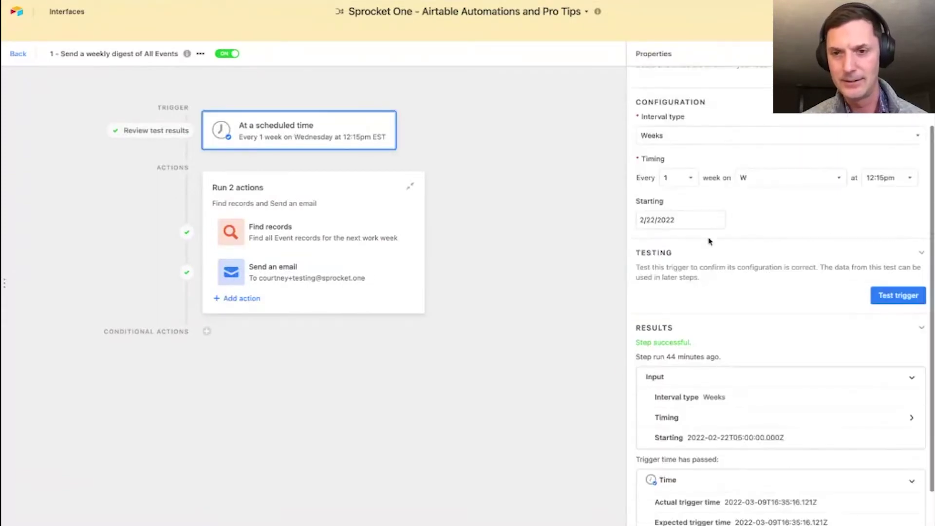
{"action": "left_click", "coordinate": [311, 233]}
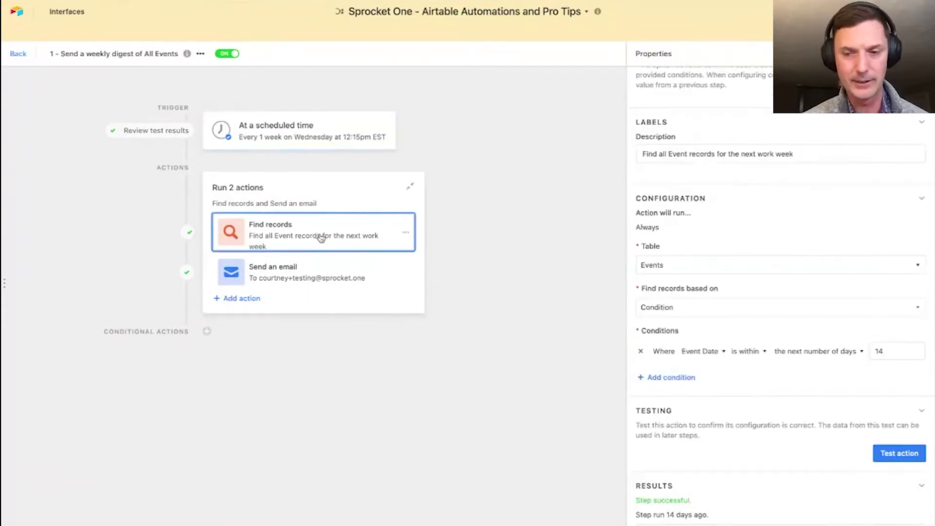
{"action": "scroll", "coordinate": [777, 395], "scroll_direction": "down", "scroll_amount": 2}
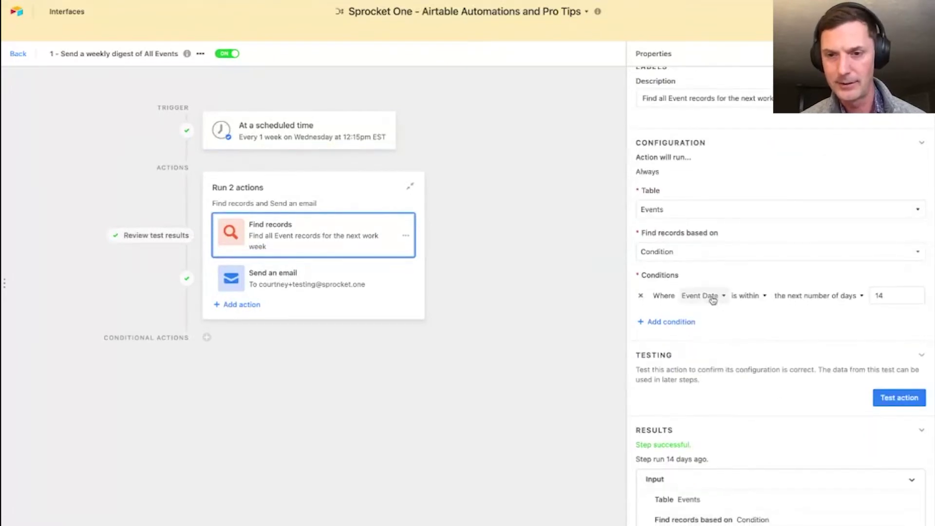
{"action": "scroll", "coordinate": [745, 287], "scroll_direction": "up", "scroll_amount": 5}
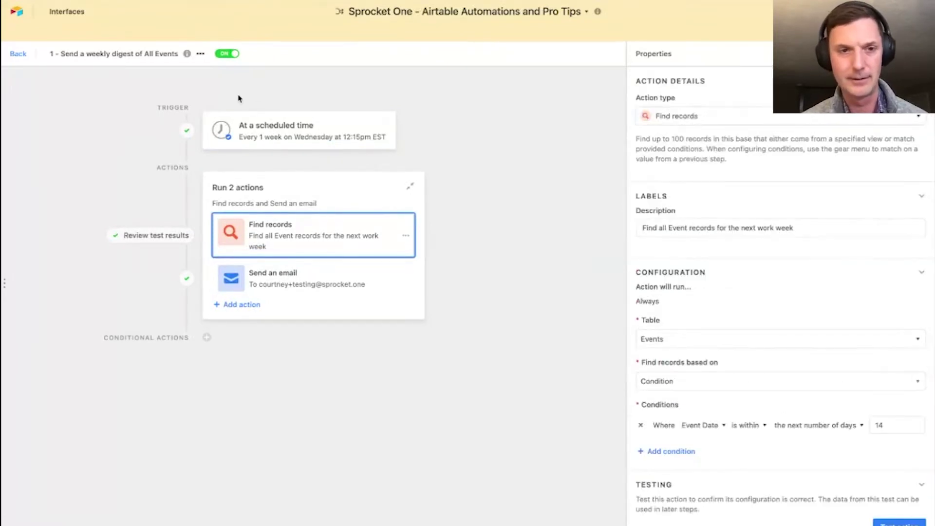
{"action": "left_click", "coordinate": [317, 127]}
{"action": "left_click", "coordinate": [898, 370]}
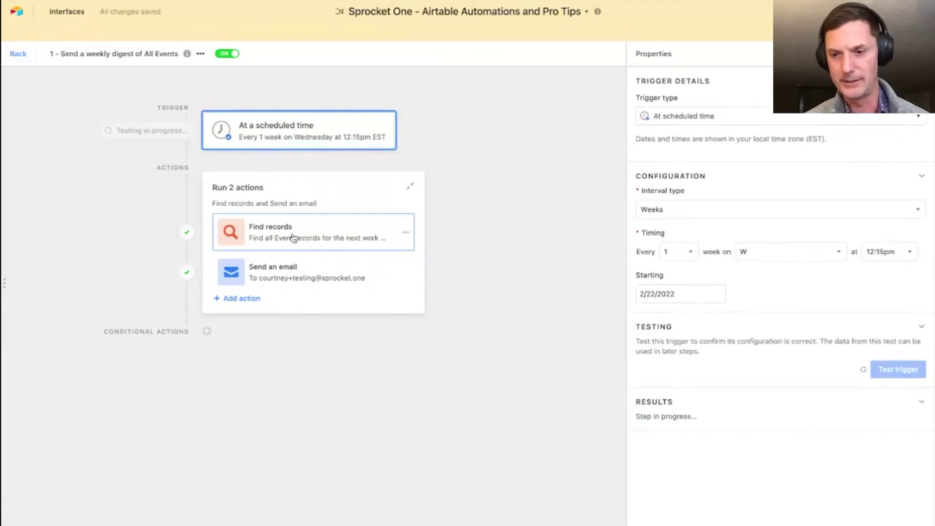
- Test the Find records step and expand the conditions used in its results
{"action": "scroll", "coordinate": [752, 319], "scroll_direction": "down", "scroll_amount": 3}
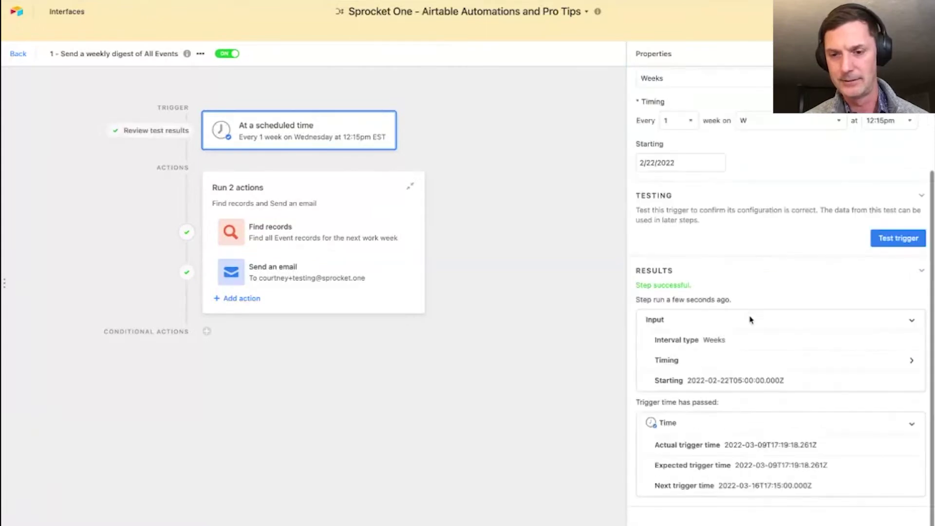
{"action": "left_click", "coordinate": [305, 242]}
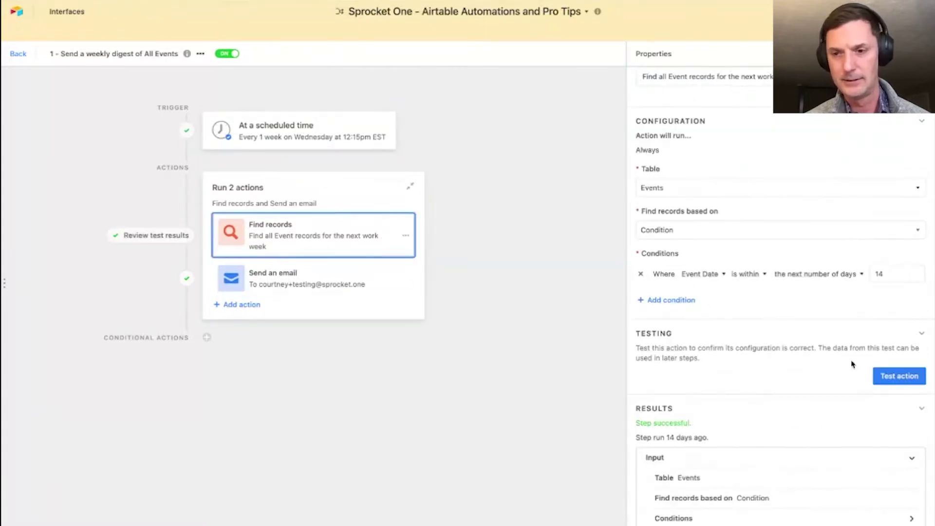
{"action": "left_click", "coordinate": [906, 376]}
{"action": "scroll", "coordinate": [744, 312], "scroll_direction": "down", "scroll_amount": 2}
{"action": "scroll", "coordinate": [743, 312], "scroll_direction": "down", "scroll_amount": 2}
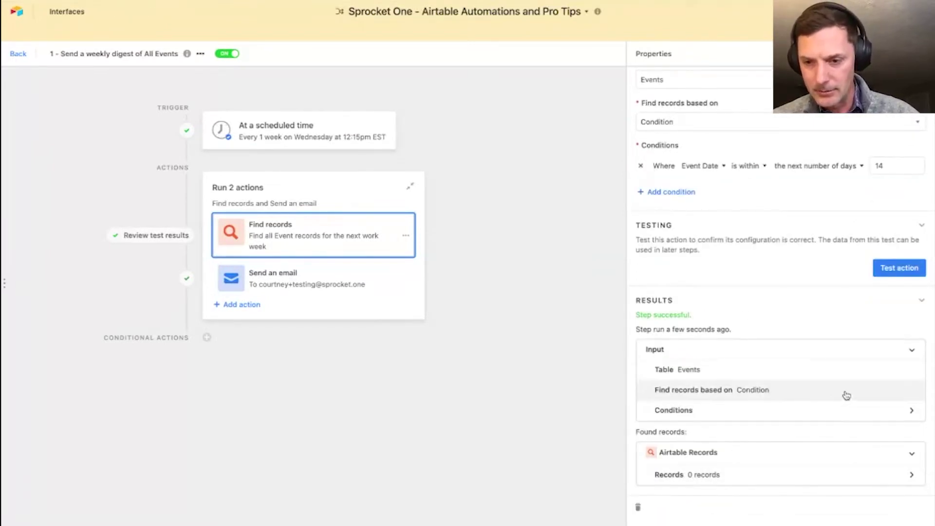
{"action": "left_click", "coordinate": [843, 410]}
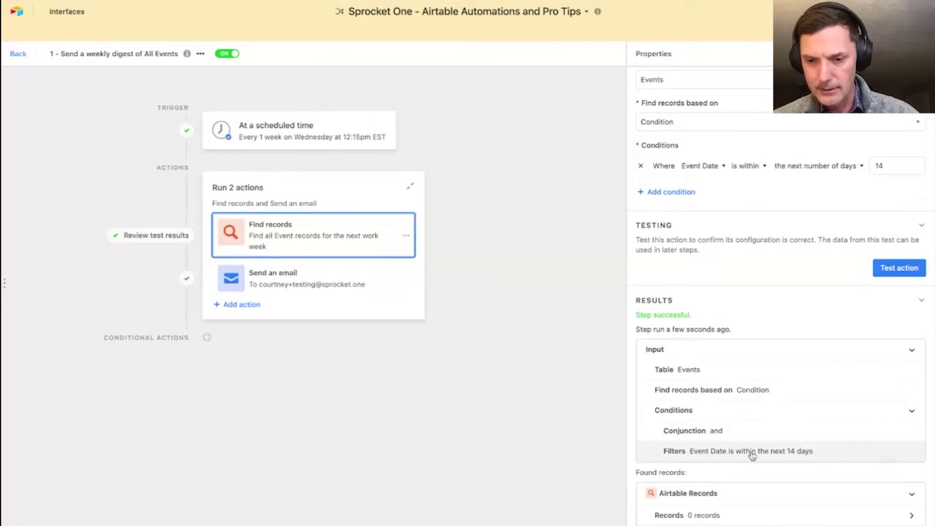
{"action": "scroll", "coordinate": [736, 431], "scroll_direction": "up", "scroll_amount": 6}
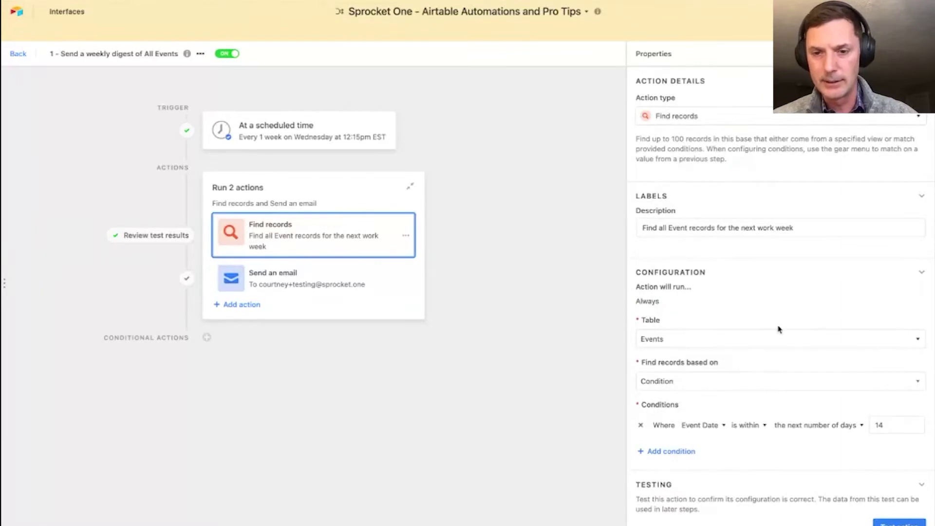
{"action": "scroll", "coordinate": [779, 330], "scroll_direction": "down", "scroll_amount": 1}
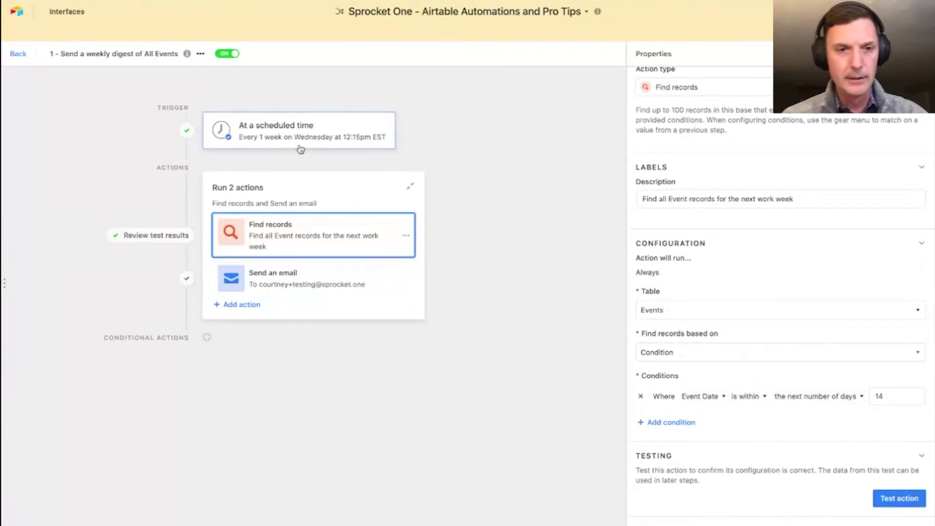
- Review the trigger's successful test, showing weekdays 3 timing and next trigger 2022-03-16T17:15, then leave
{"action": "left_click", "coordinate": [318, 138]}
{"action": "scroll", "coordinate": [823, 361], "scroll_direction": "down", "scroll_amount": 2}
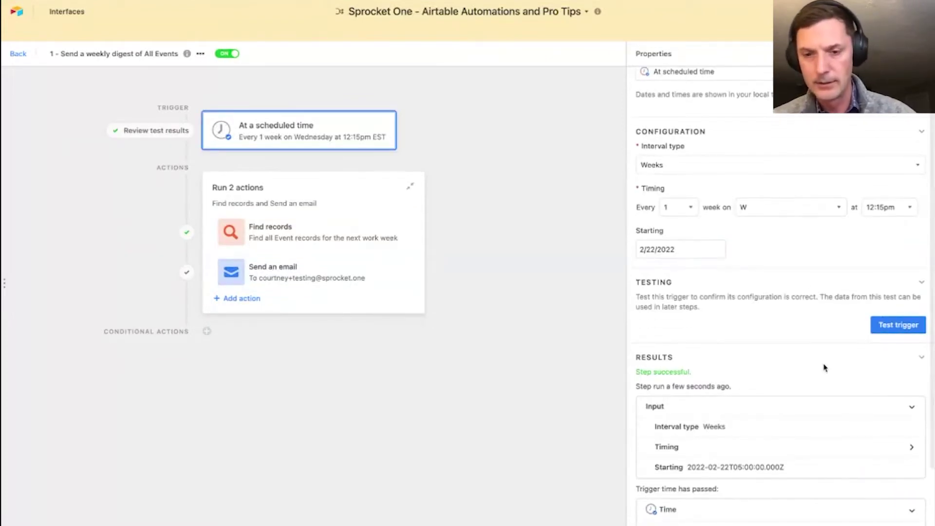
{"action": "scroll", "coordinate": [826, 330], "scroll_direction": "down", "scroll_amount": 2}
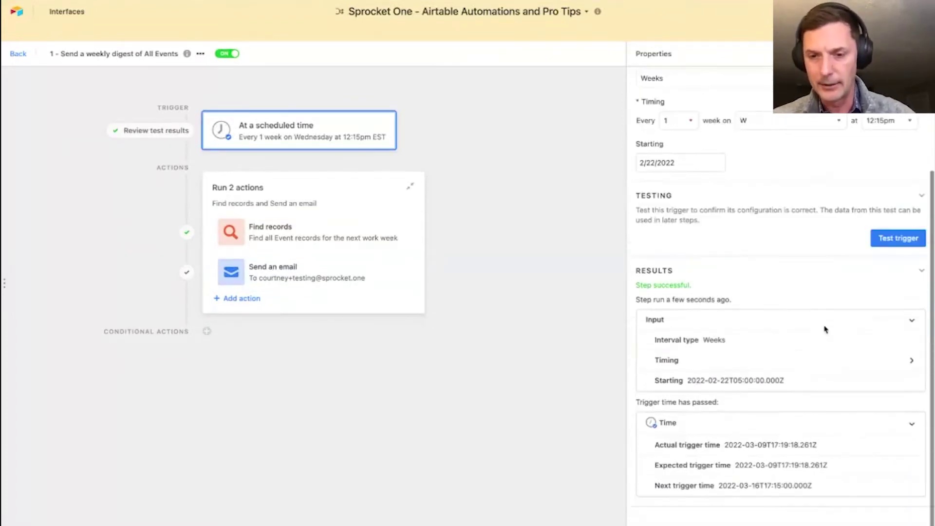
{"action": "left_click", "coordinate": [827, 362]}
{"action": "scroll", "coordinate": [828, 363], "scroll_direction": "down", "scroll_amount": 3}
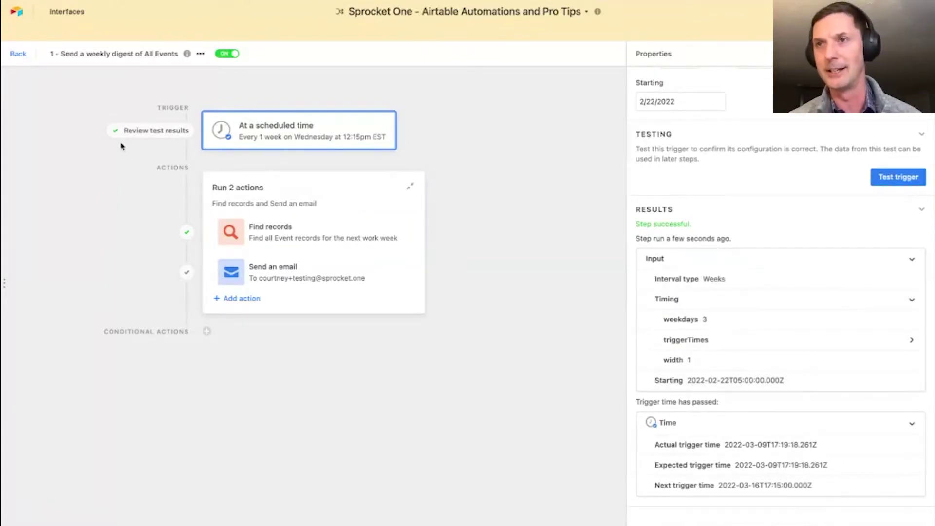
{"action": "left_click", "coordinate": [18, 54]}
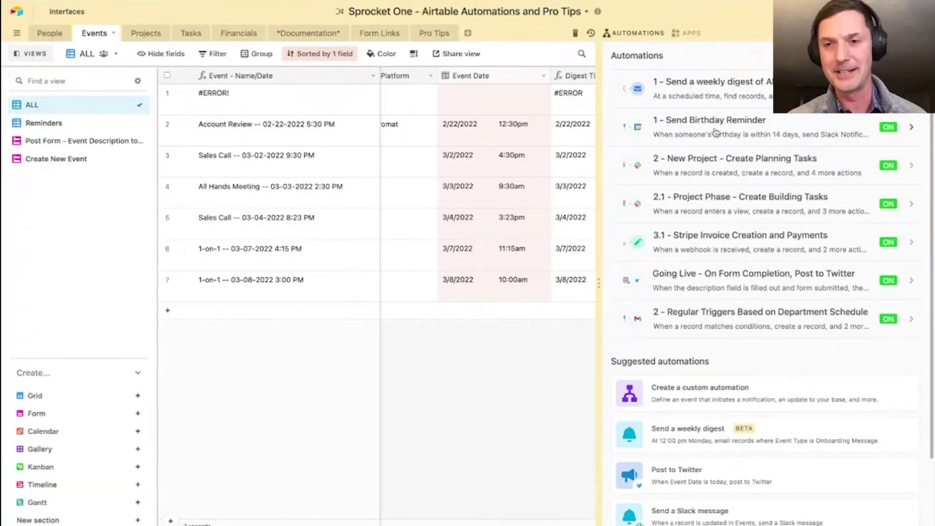
- Check the Send Birthday Reminder trigger's conditions and test results, then go to the People table
{"action": "left_click", "coordinate": [725, 131]}
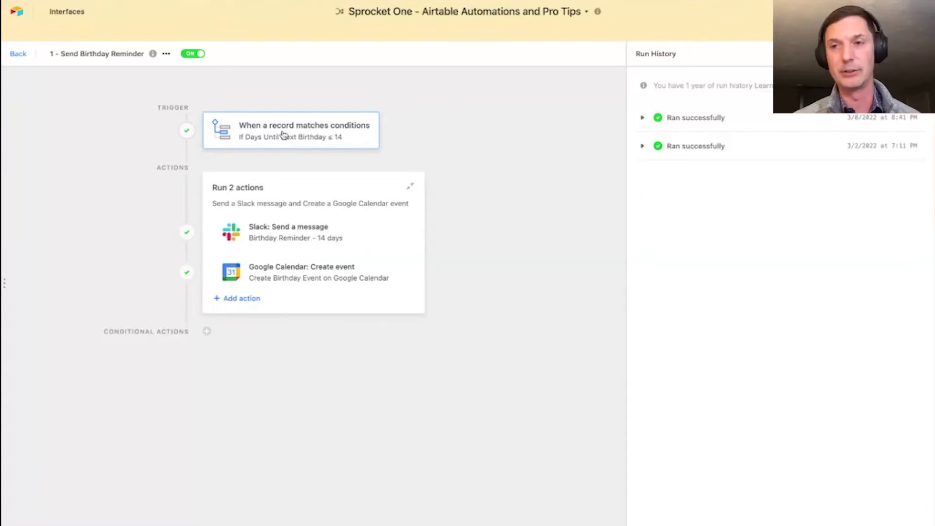
{"action": "left_click", "coordinate": [303, 134]}
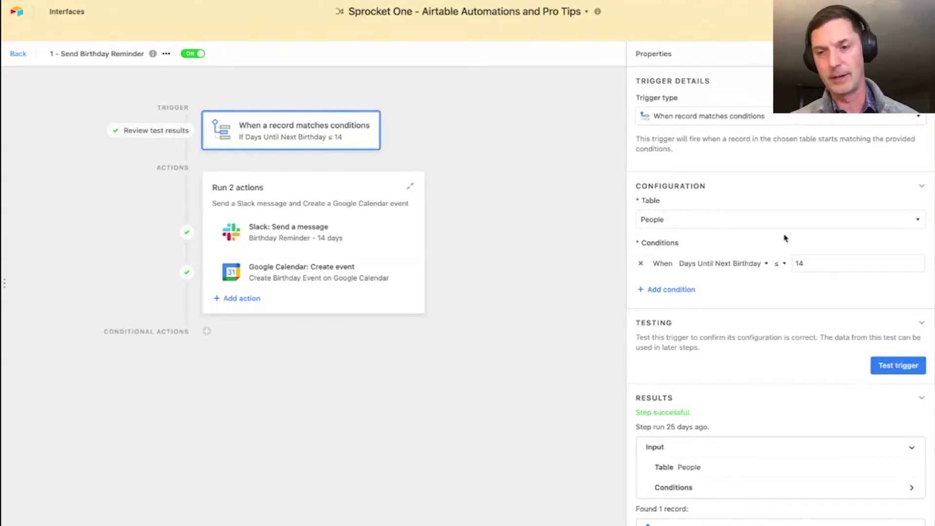
{"action": "left_click", "coordinate": [20, 57]}
{"action": "left_click", "coordinate": [53, 38]}
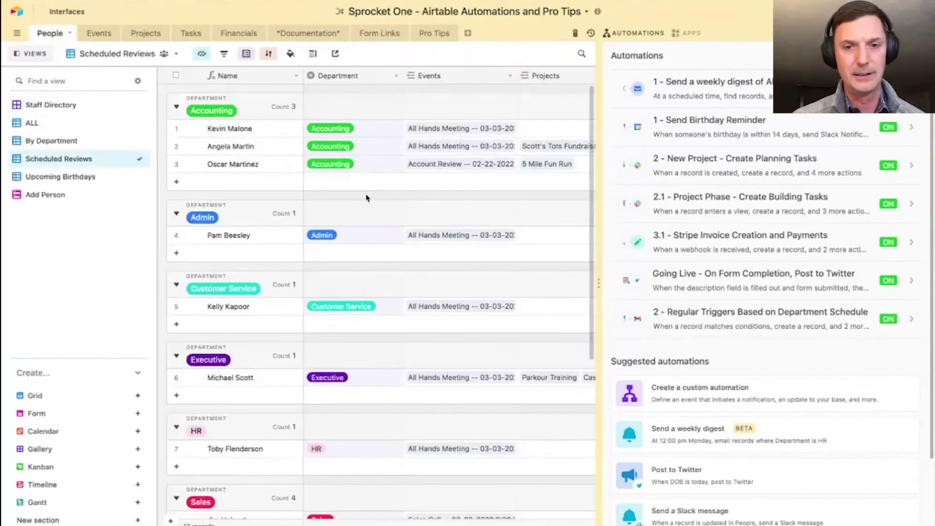
- Switch People to its ALL view of 13 staff records, with the automations list reopened
{"action": "left_click", "coordinate": [921, 55]}
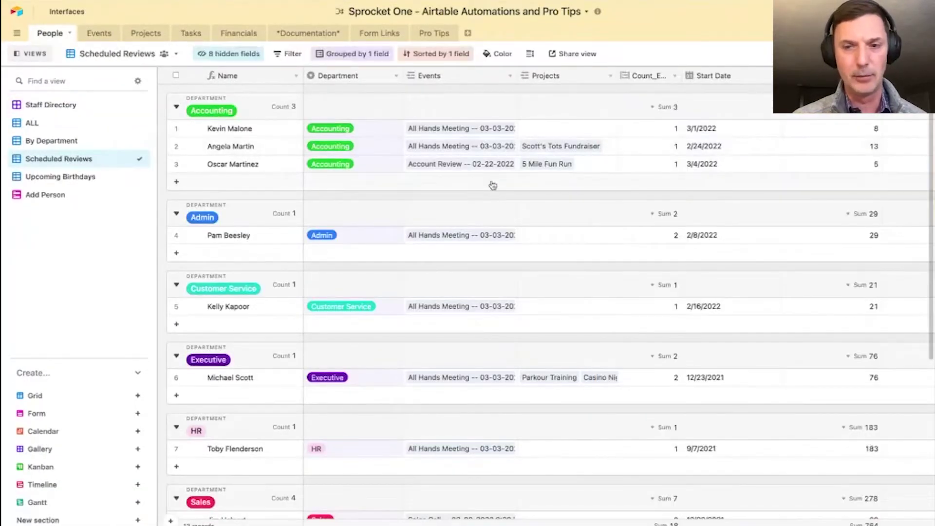
{"action": "scroll", "coordinate": [719, 266], "scroll_direction": "right", "scroll_amount": 3}
{"action": "scroll", "coordinate": [720, 265], "scroll_direction": "right", "scroll_amount": 3}
{"action": "scroll", "coordinate": [721, 265], "scroll_direction": "left", "scroll_amount": 8}
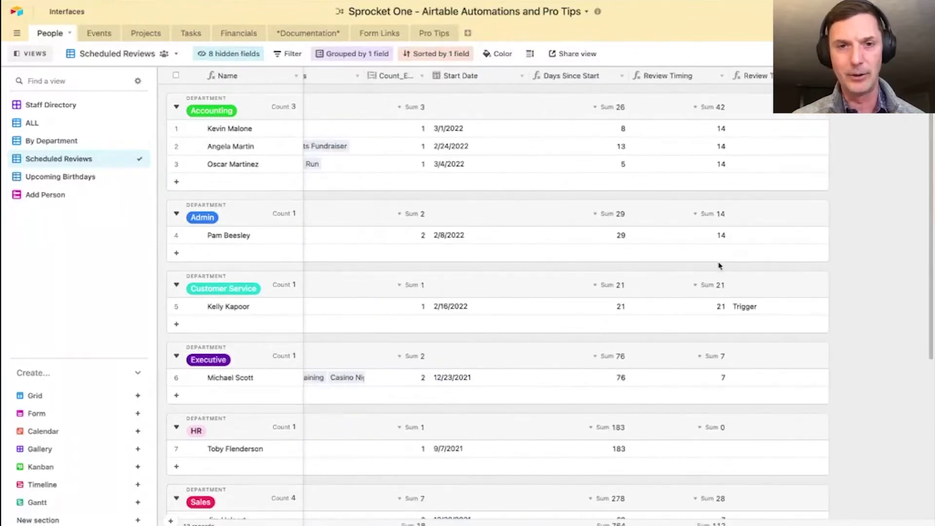
{"action": "left_click", "coordinate": [37, 123]}
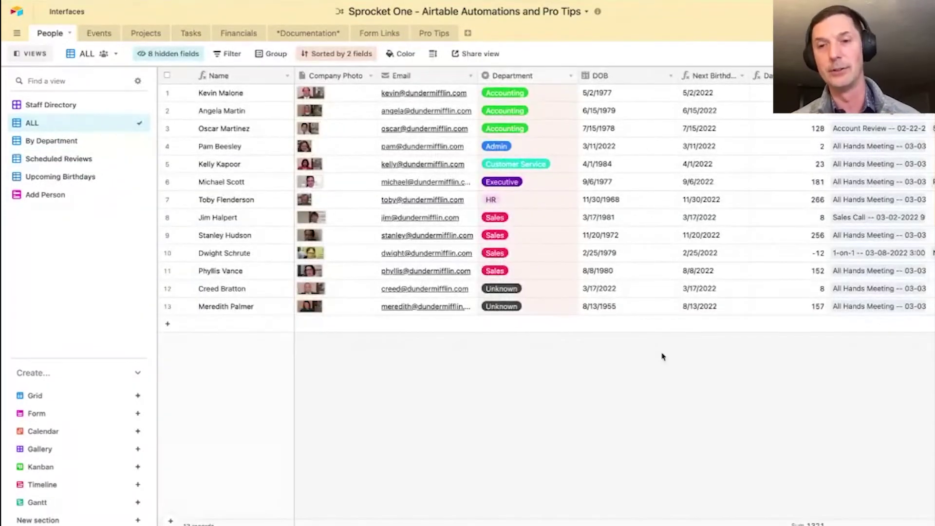
{"action": "scroll", "coordinate": [636, 94], "scroll_direction": "right", "scroll_amount": 2}
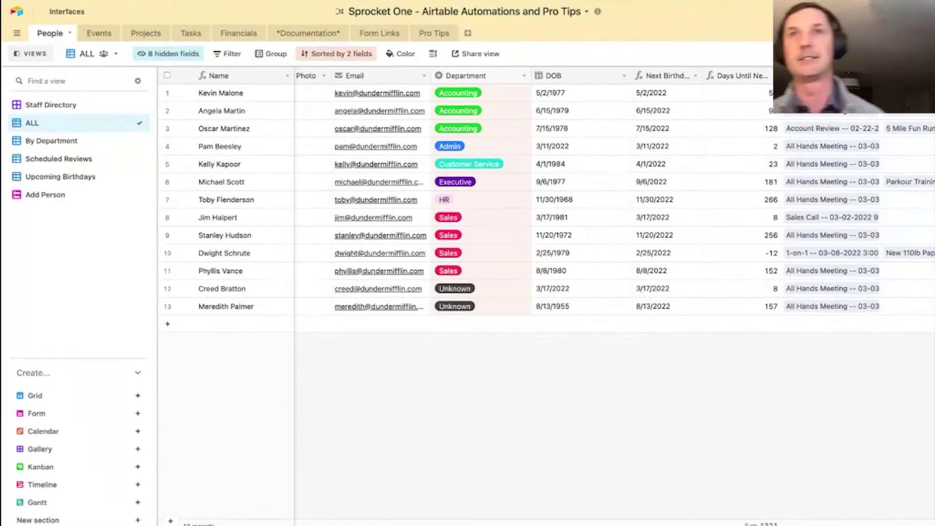
{"action": "left_click", "coordinate": [634, 32]}
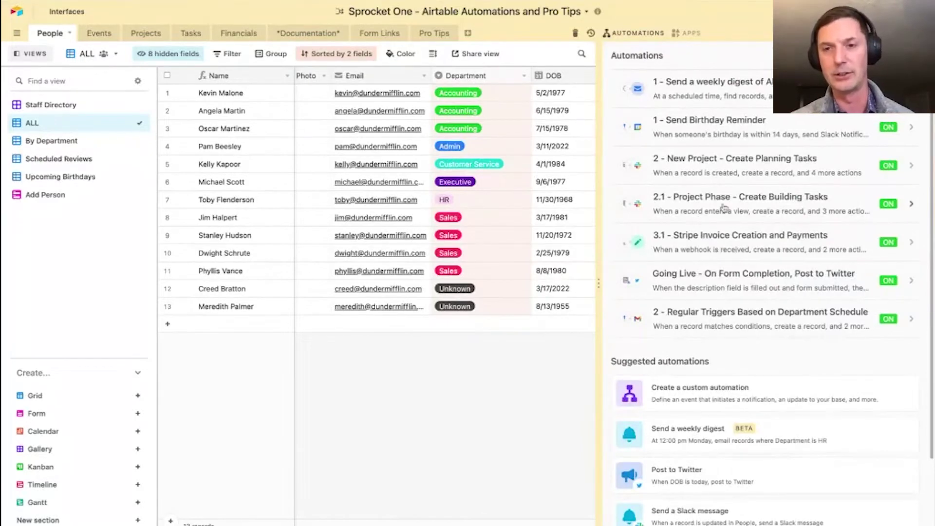
- Open Send Birthday Reminder and run a test of its birthday trigger
{"action": "left_click", "coordinate": [746, 127]}
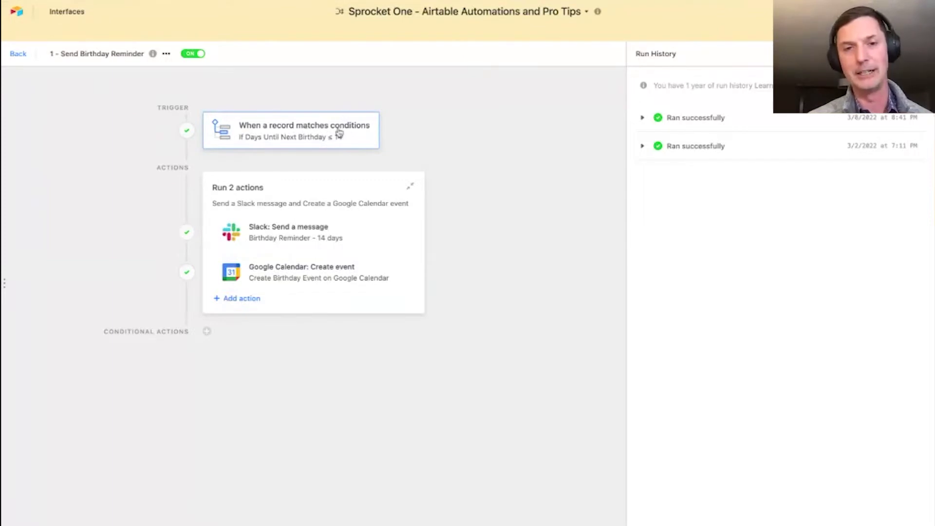
{"action": "left_click", "coordinate": [302, 129]}
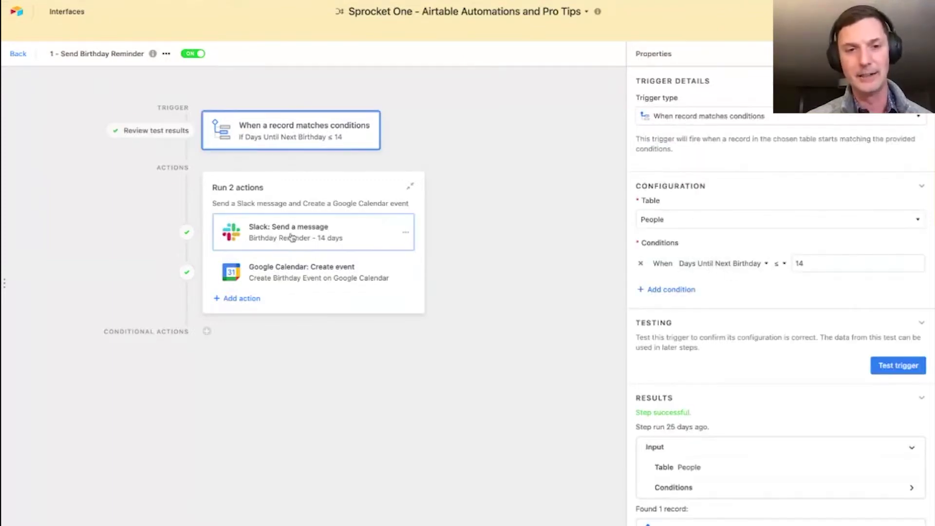
{"action": "left_click", "coordinate": [292, 239]}
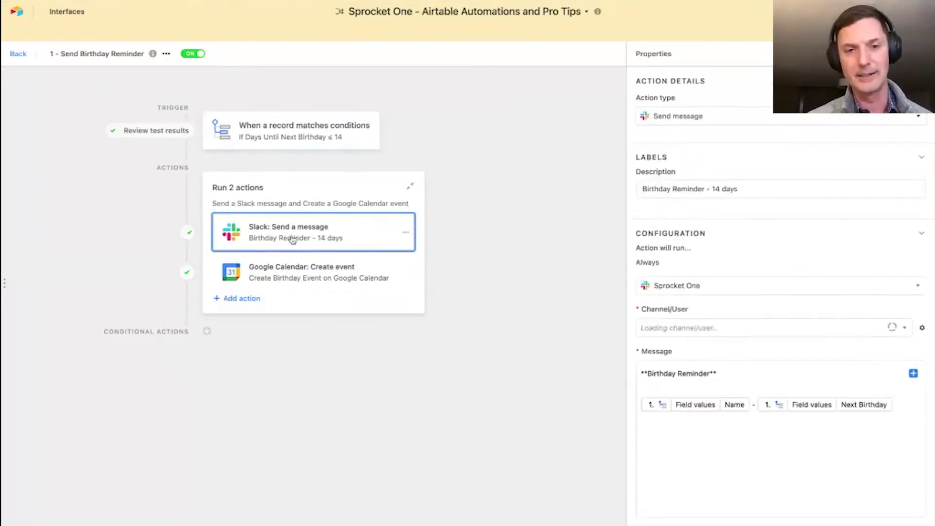
{"action": "left_click", "coordinate": [334, 142]}
{"action": "left_click", "coordinate": [914, 374]}
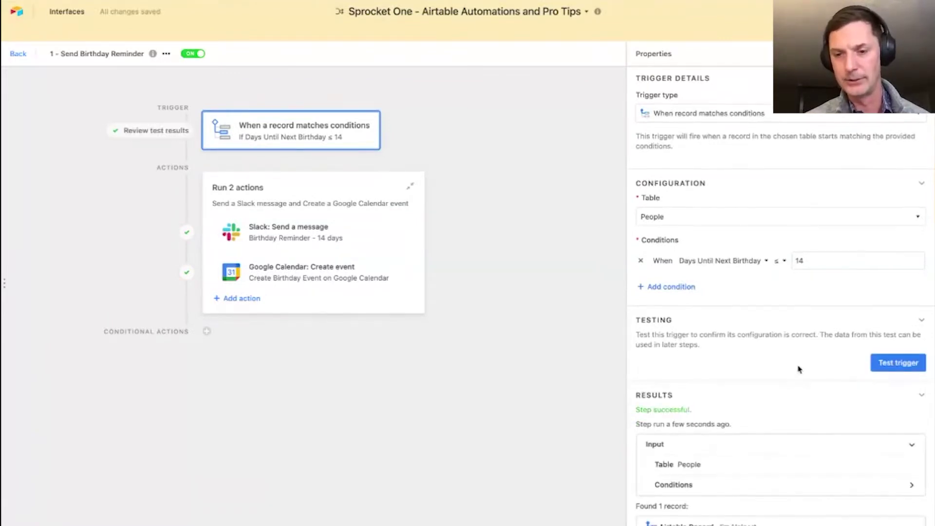
- Test the Slack action, sending the birthday reminder message as Birthday Bot
{"action": "left_click", "coordinate": [319, 233]}
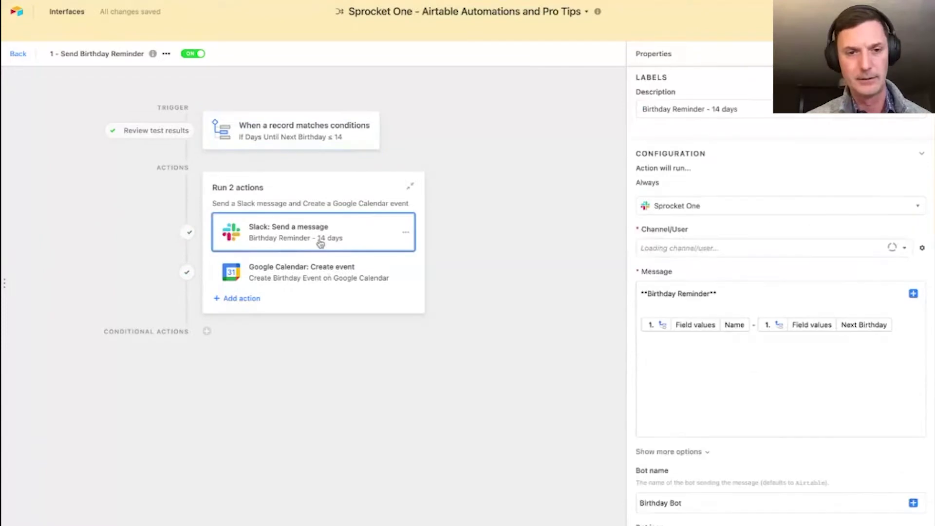
{"action": "scroll", "coordinate": [783, 379], "scroll_direction": "down", "scroll_amount": 5}
{"action": "left_click", "coordinate": [894, 468]}
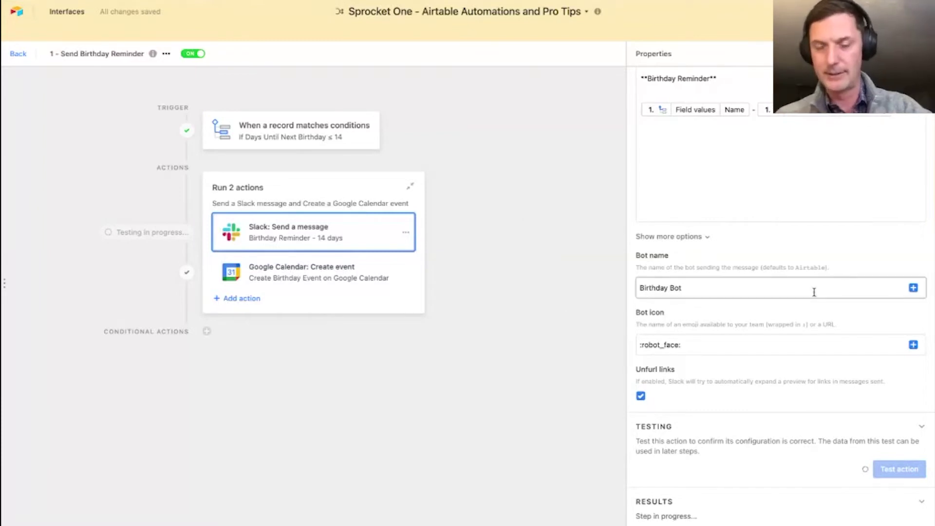
{"action": "scroll", "coordinate": [792, 424], "scroll_direction": "down", "scroll_amount": 4}
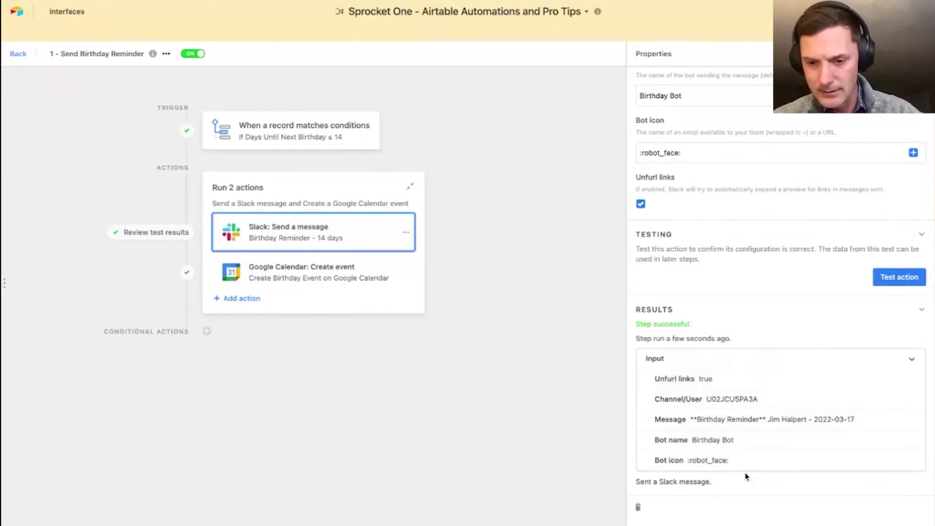
{"action": "left_click", "coordinate": [815, 366]}
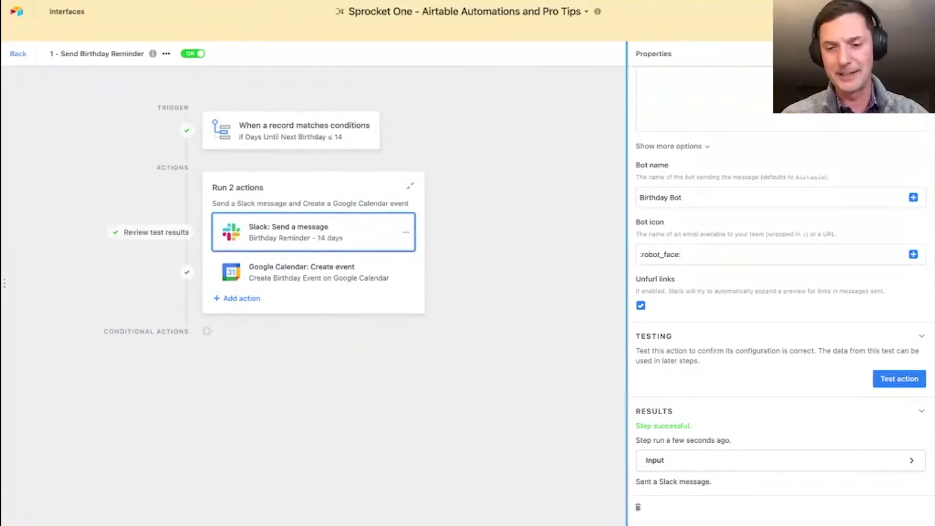
- Bring up Slack, switch to the Sprocket One workspace, and open the Slackbot direct messages
{"action": "left_click", "coordinate": [555, 520]}
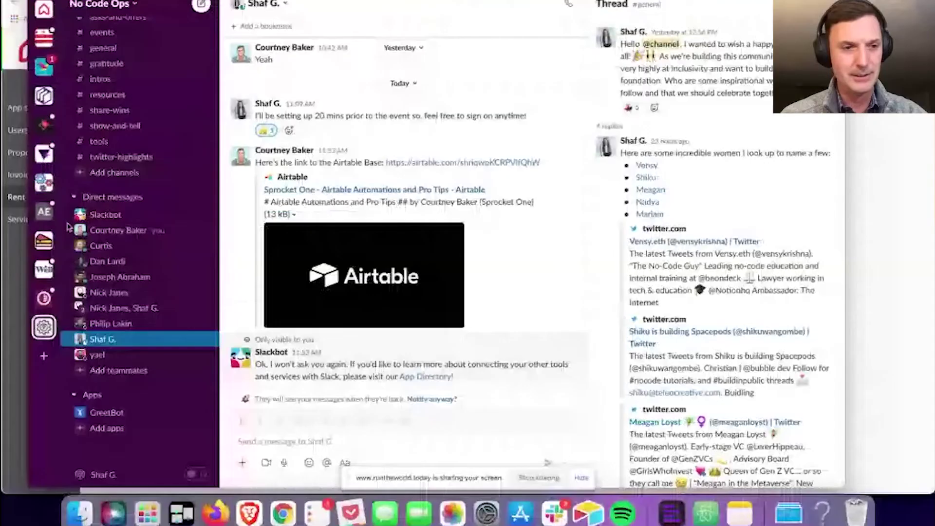
{"action": "left_click", "coordinate": [44, 183]}
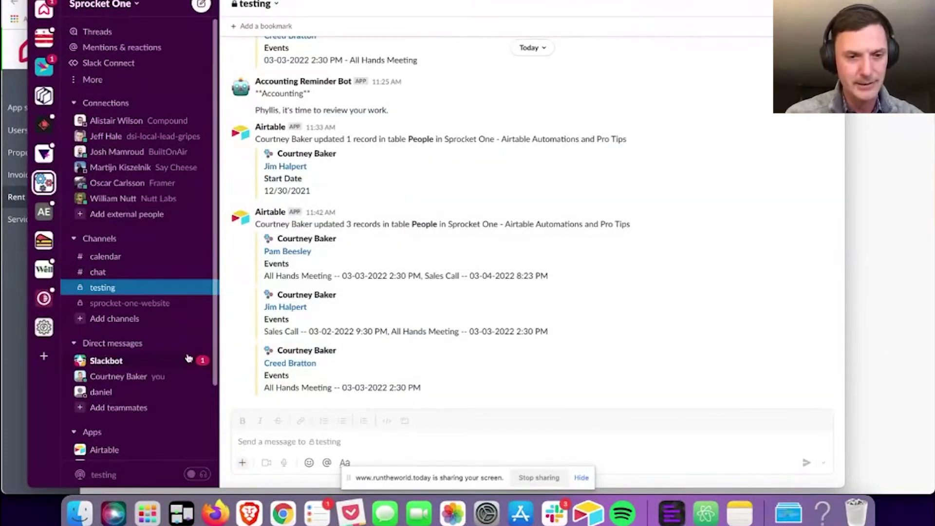
{"action": "left_click", "coordinate": [106, 361]}
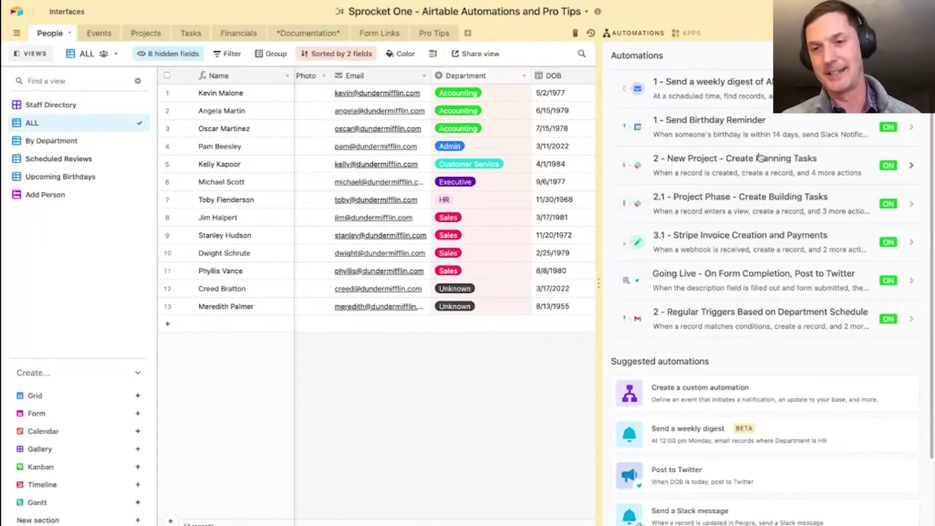
- Glance at the 2 - New Project automation, then open the Projects table's Add Project - Form live
{"action": "left_click", "coordinate": [760, 165]}
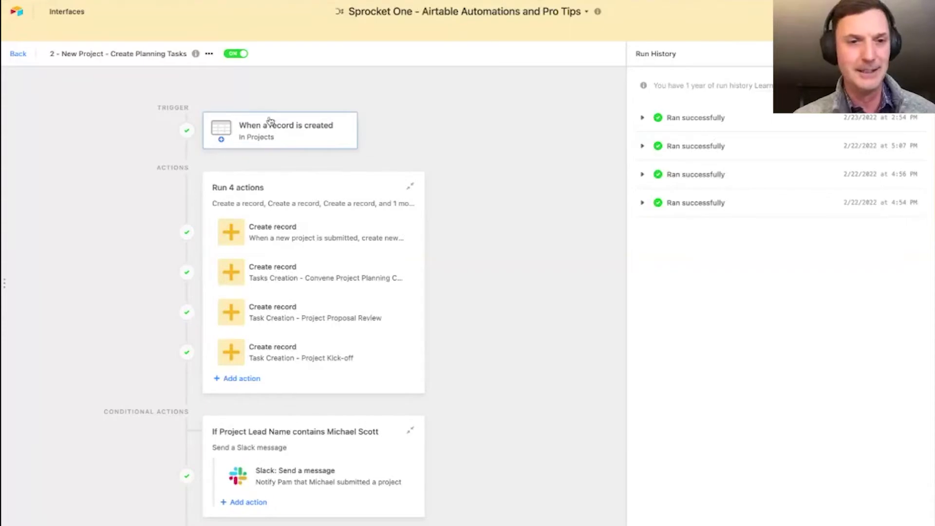
{"action": "left_click", "coordinate": [19, 54]}
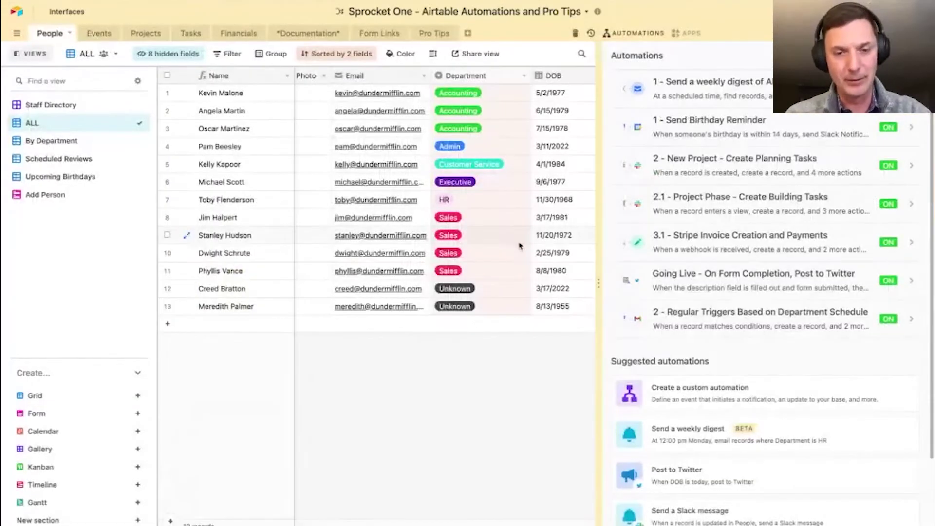
{"action": "left_click", "coordinate": [145, 34]}
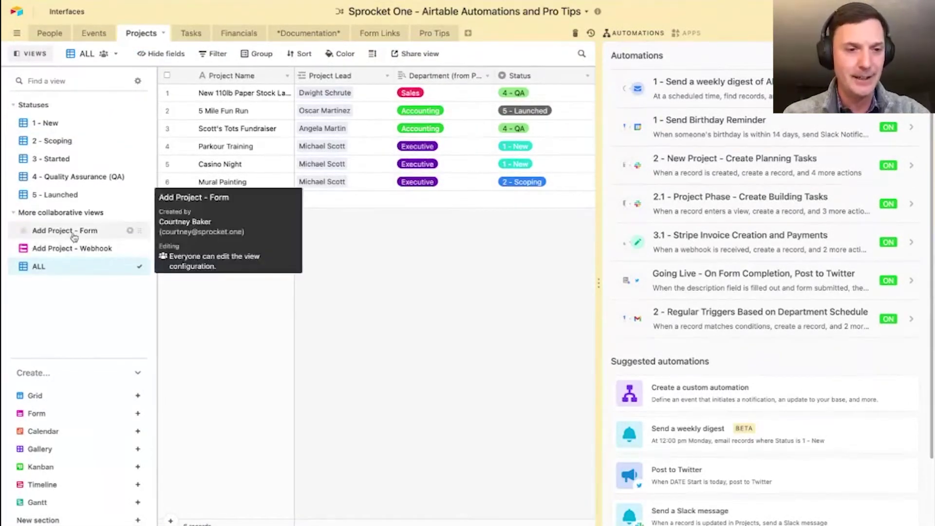
{"action": "left_click", "coordinate": [67, 231]}
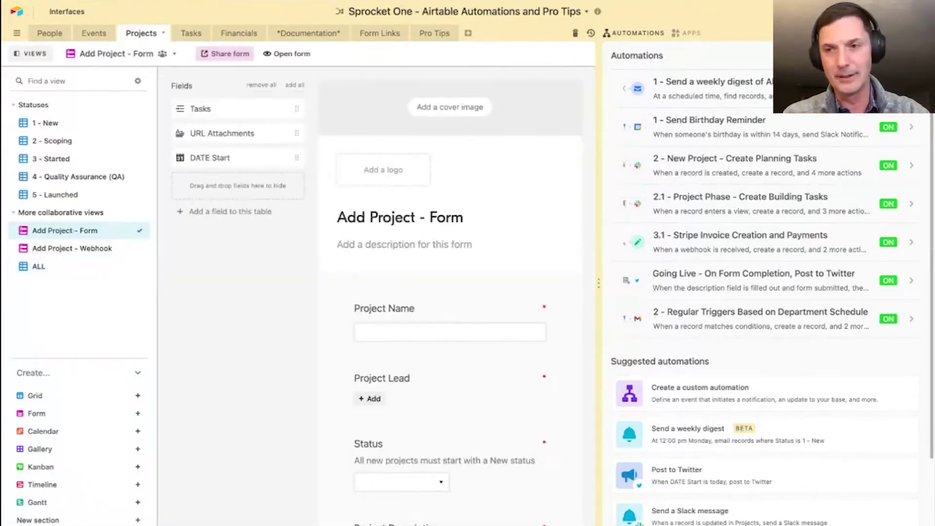
{"action": "left_click", "coordinate": [292, 55]}
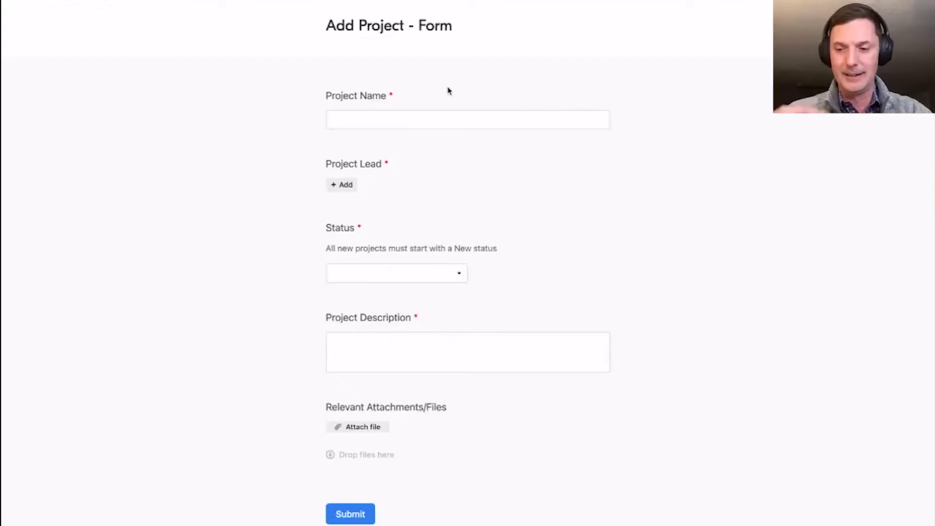
- Enter project name 'NoCodeOps Test', choose a project lead, and set status to 1 - New
{"action": "left_click", "coordinate": [372, 120]}
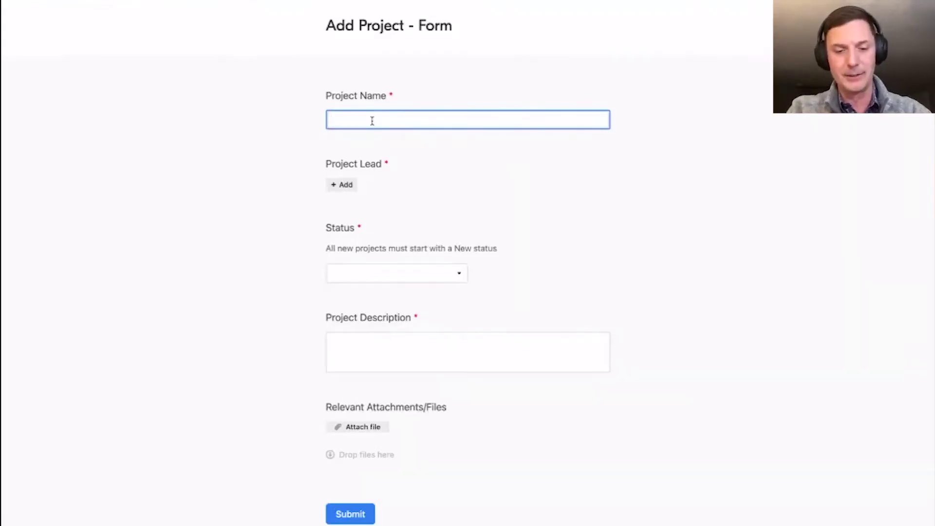
{"action": "type", "text": "NoCod"}
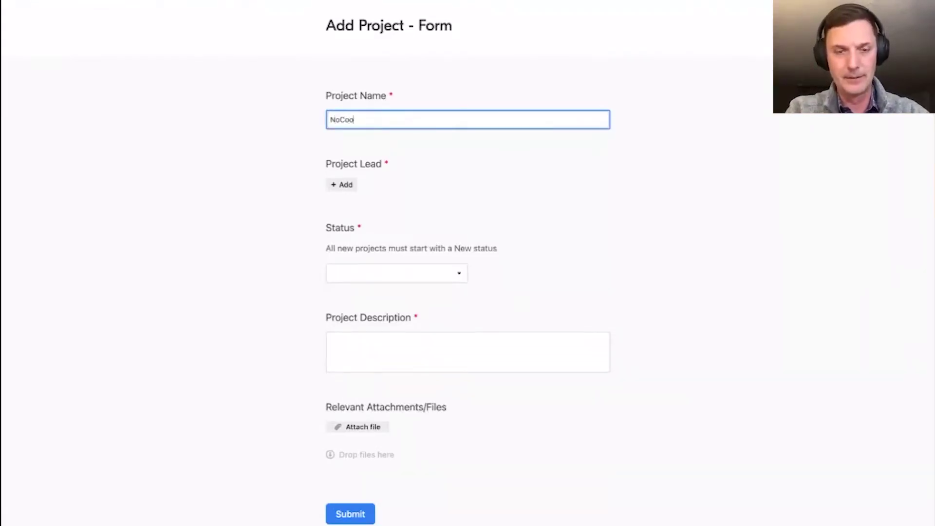
{"action": "type", "text": "eOps Test"}
{"action": "left_click", "coordinate": [346, 185]}
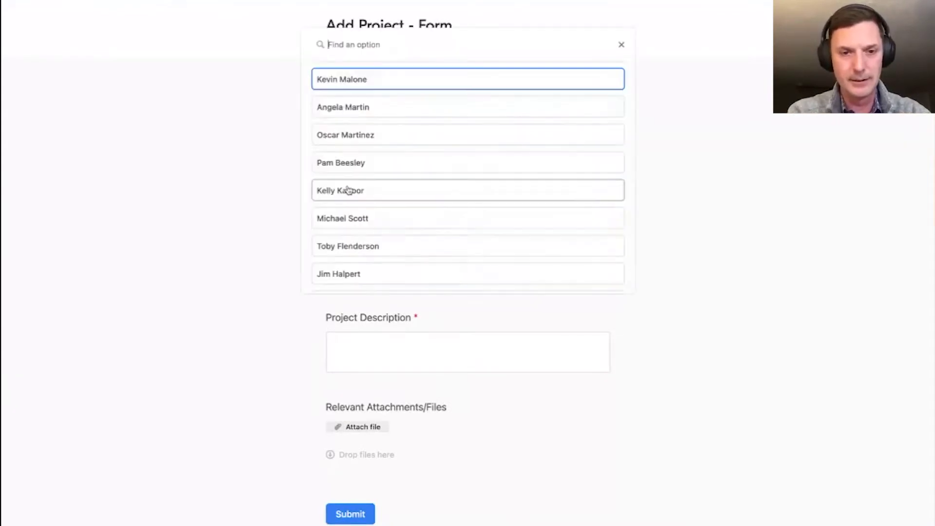
{"action": "left_click", "coordinate": [384, 190]}
{"action": "left_click", "coordinate": [366, 281]}
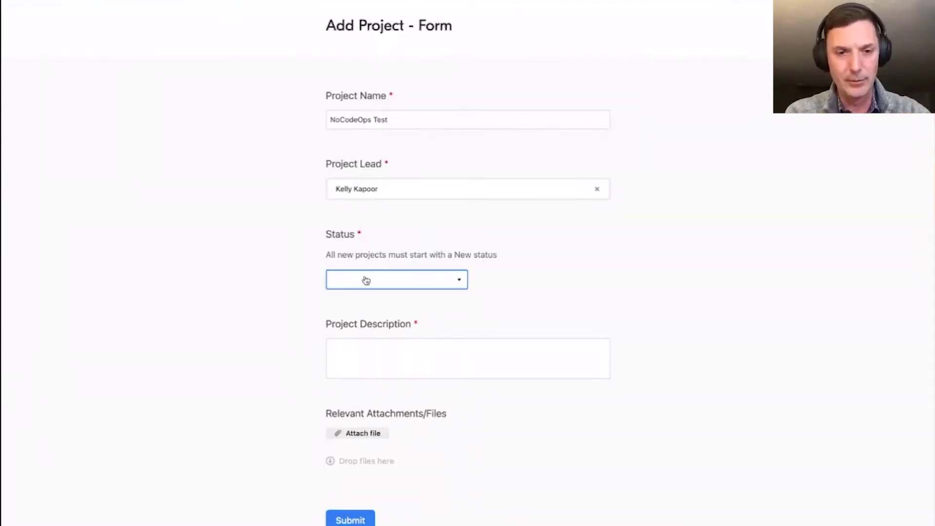
{"action": "left_click", "coordinate": [365, 317]}
- Begin the description with 'Ke' and open the 2 - New Project - Create Planning Tasks automation
{"action": "left_click", "coordinate": [396, 350]}
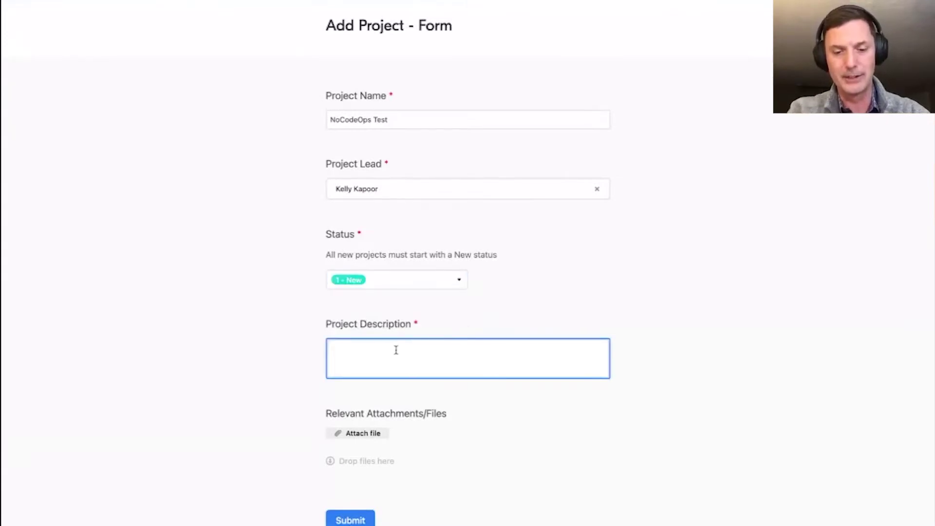
{"action": "type", "text": "Kelly's project"}
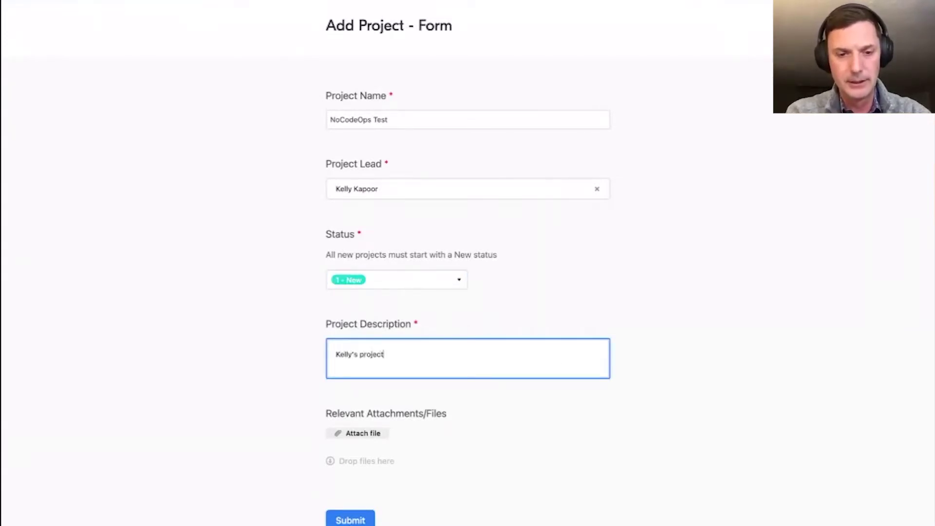
{"action": "scroll", "coordinate": [557, 367], "scroll_direction": "down", "scroll_amount": 3}
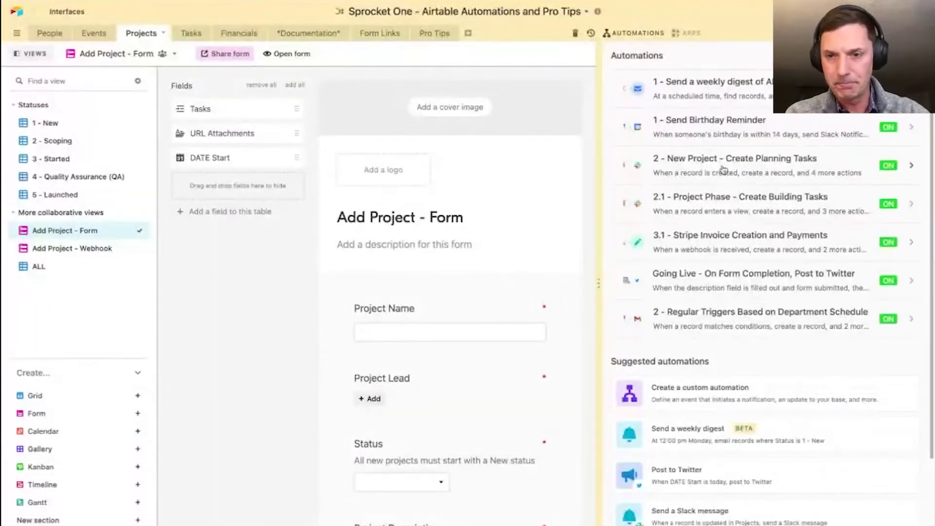
{"action": "left_click", "coordinate": [729, 167]}
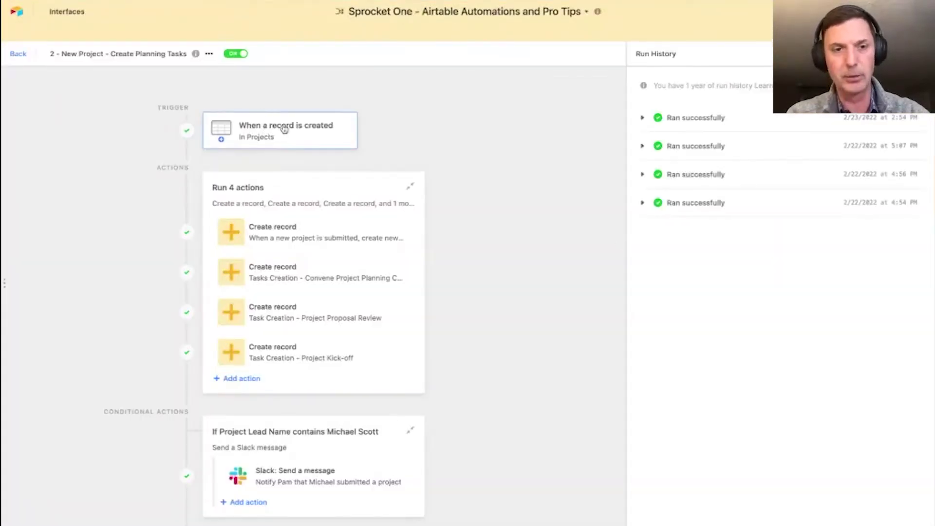
- Review the planning-tasks automation's trigger settings and submit the NoCodeOps Test project form
{"action": "left_click", "coordinate": [281, 141]}
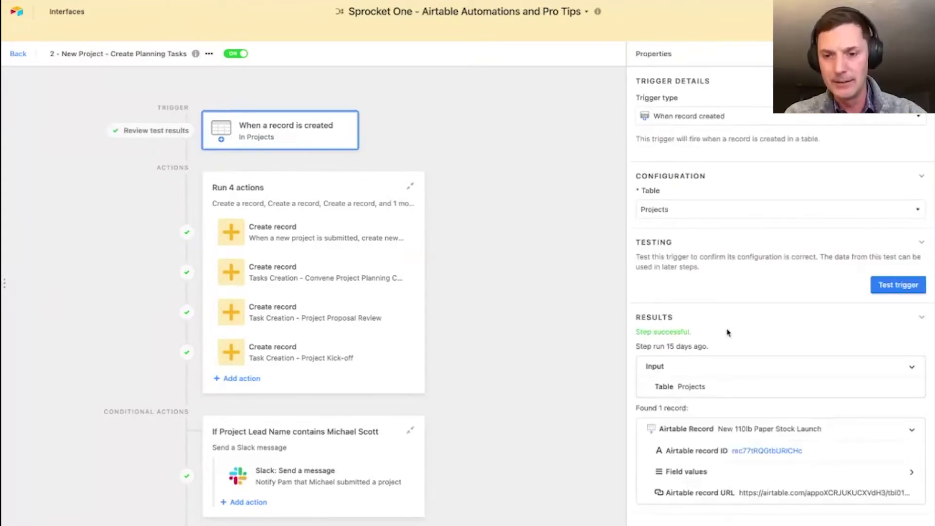
{"action": "scroll", "coordinate": [727, 328], "scroll_direction": "down", "scroll_amount": 1}
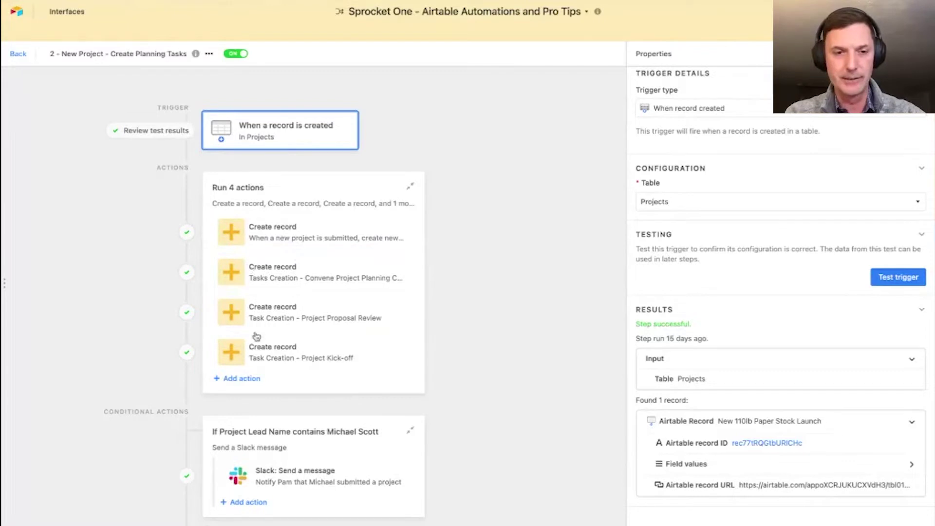
{"action": "left_click", "coordinate": [19, 55]}
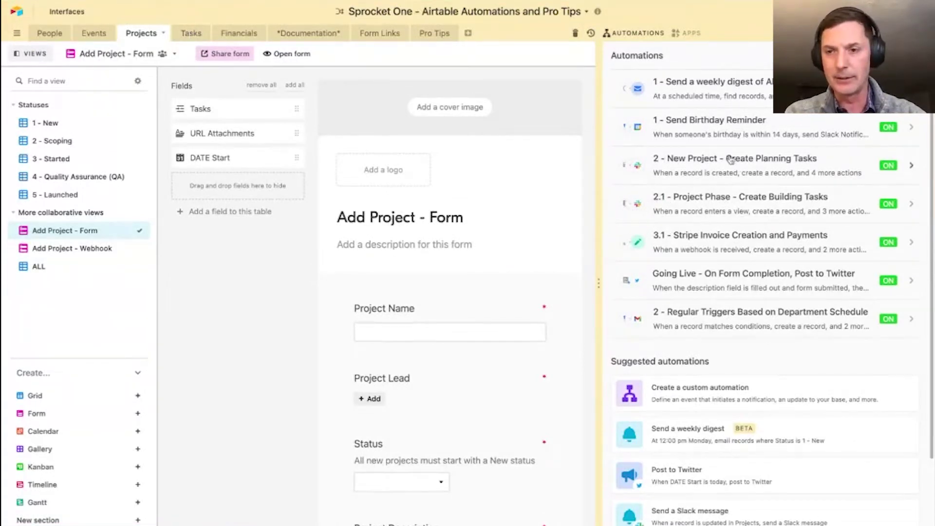
{"action": "left_click", "coordinate": [706, 166]}
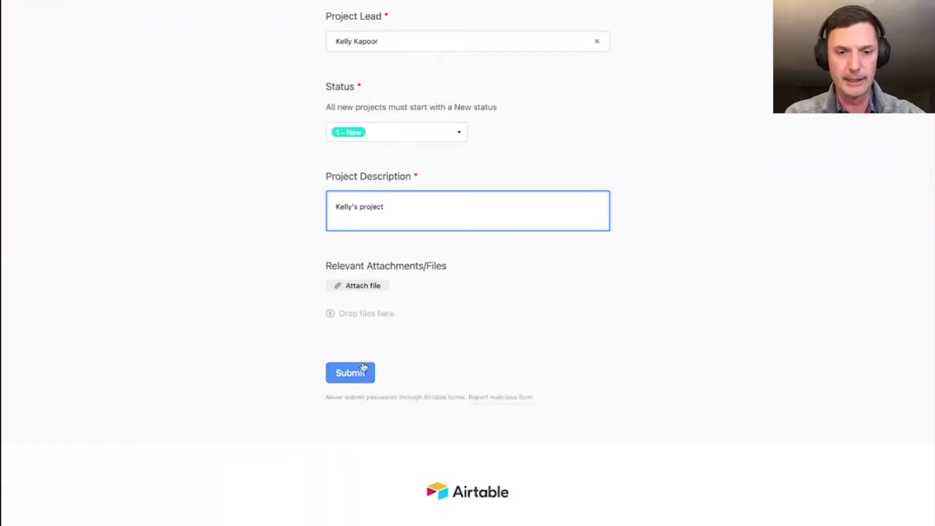
{"action": "left_click", "coordinate": [362, 371]}
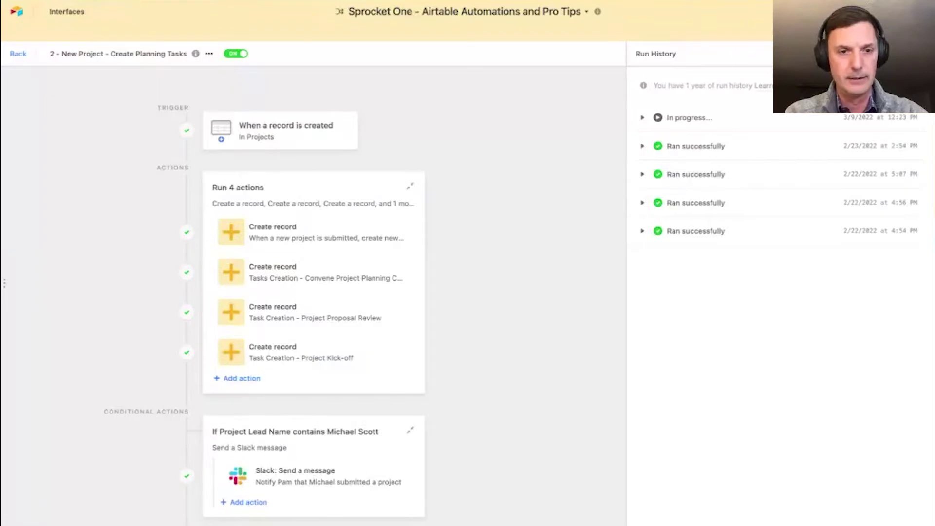
- Check the planning-tasks automation's run history for the new run, then go to the Tasks table
{"action": "left_click", "coordinate": [18, 54]}
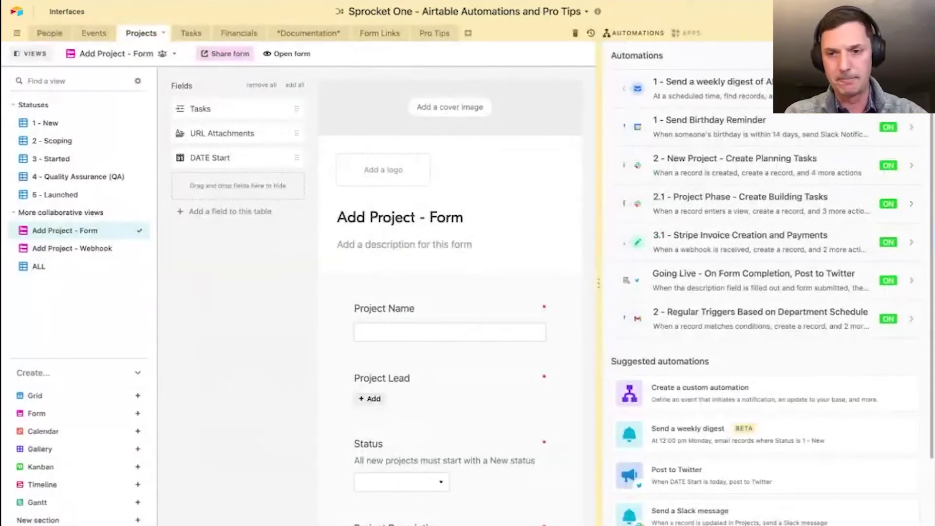
{"action": "left_click", "coordinate": [724, 168]}
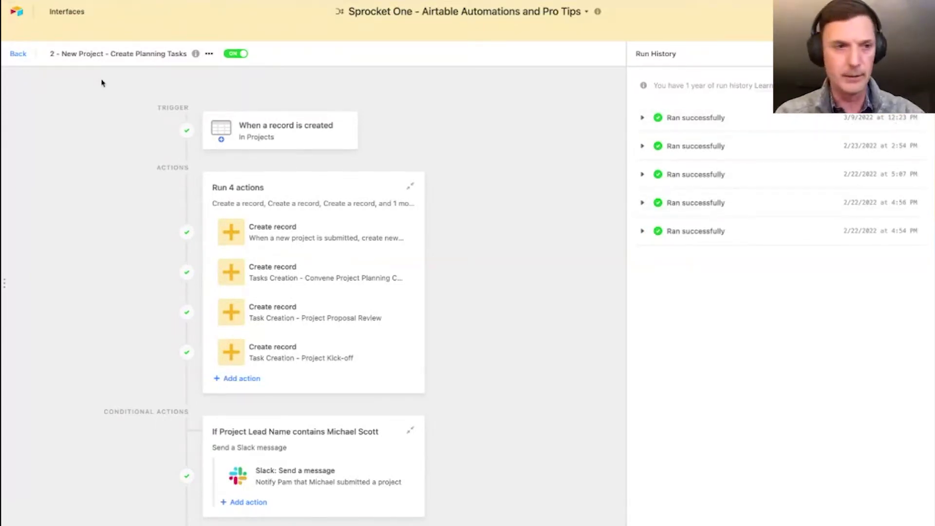
{"action": "left_click", "coordinate": [18, 55]}
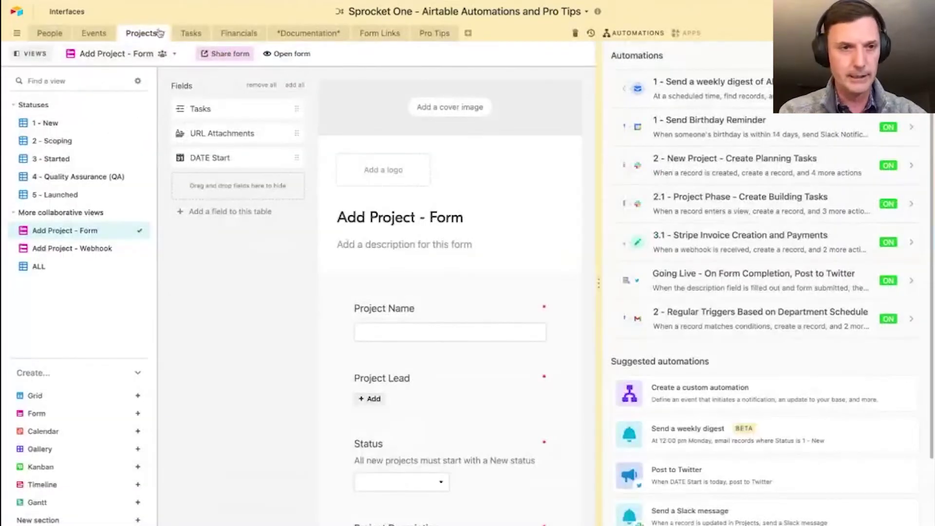
{"action": "left_click", "coordinate": [188, 39]}
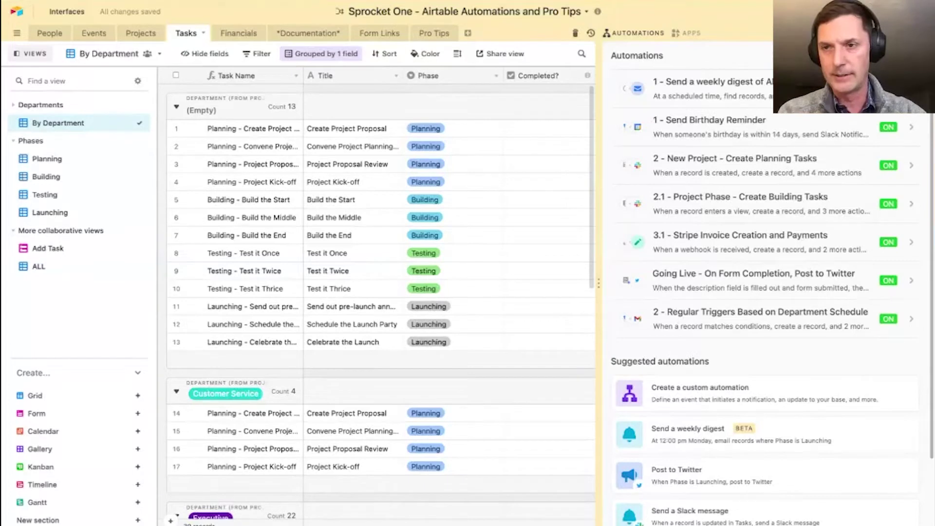
- Hide the automations panel and widen the Task Name column
{"action": "left_click", "coordinate": [633, 32]}
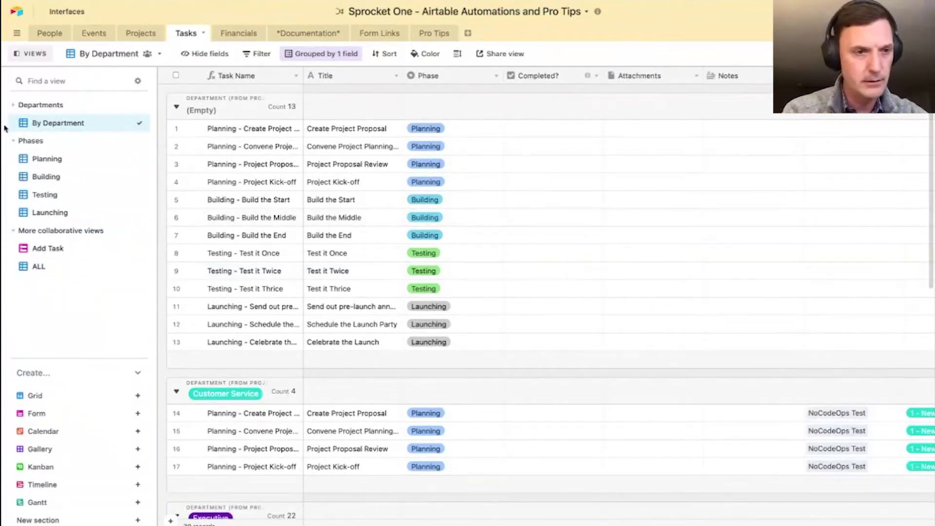
{"action": "scroll", "coordinate": [443, 298], "scroll_direction": "down", "scroll_amount": 2}
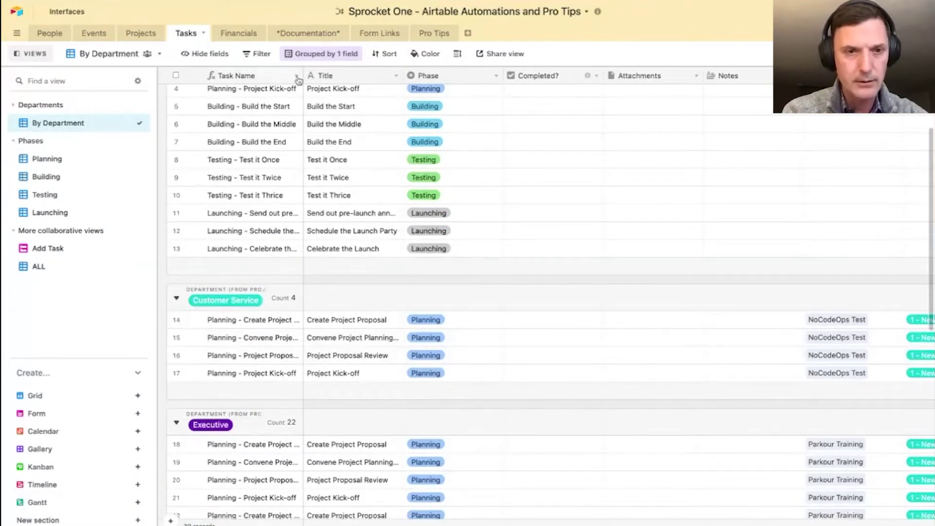
{"action": "left_click_drag", "start_coordinate": [303, 76], "coordinate": [381, 75]}
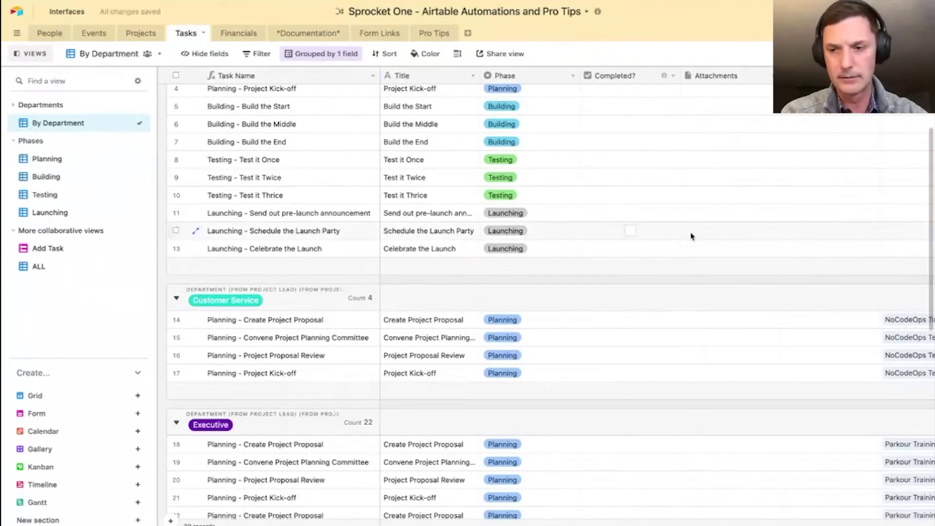
- Move the Project column beside Phase and review the Customer Service planning tasks
{"action": "scroll", "coordinate": [692, 236], "scroll_direction": "right", "scroll_amount": 5}
{"action": "scroll", "coordinate": [440, 317], "scroll_direction": "down", "scroll_amount": 3}
{"action": "scroll", "coordinate": [441, 317], "scroll_direction": "left", "scroll_amount": 5}
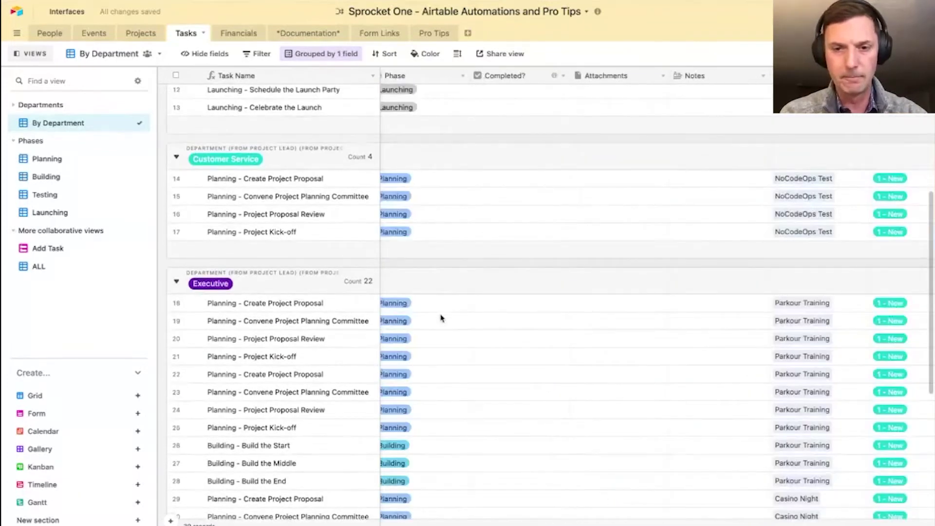
{"action": "scroll", "coordinate": [798, 261], "scroll_direction": "up", "scroll_amount": 2}
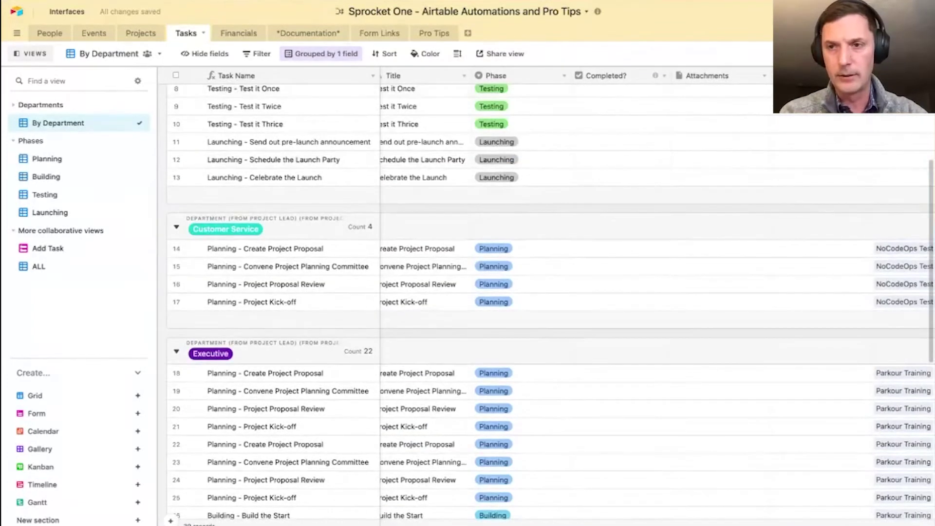
{"action": "left_click_drag", "start_coordinate": [605, 75], "coordinate": [609, 102]}
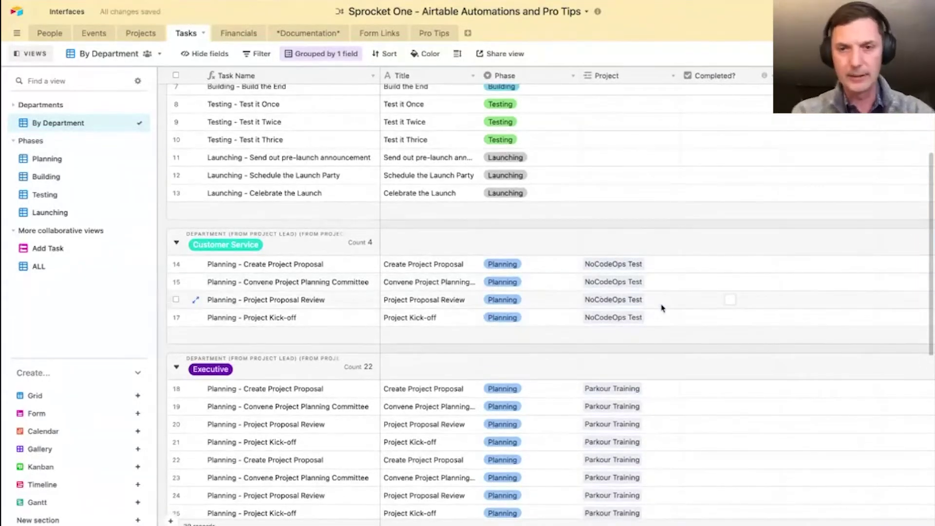
{"action": "scroll", "coordinate": [662, 308], "scroll_direction": "right", "scroll_amount": 5}
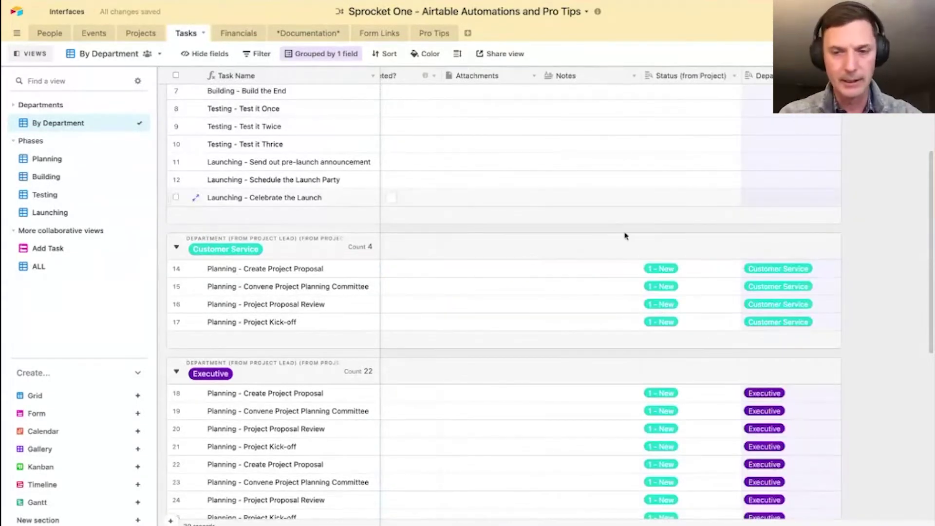
{"action": "scroll", "coordinate": [643, 254], "scroll_direction": "left", "scroll_amount": 5}
{"action": "scroll", "coordinate": [643, 254], "scroll_direction": "down", "scroll_amount": 1}
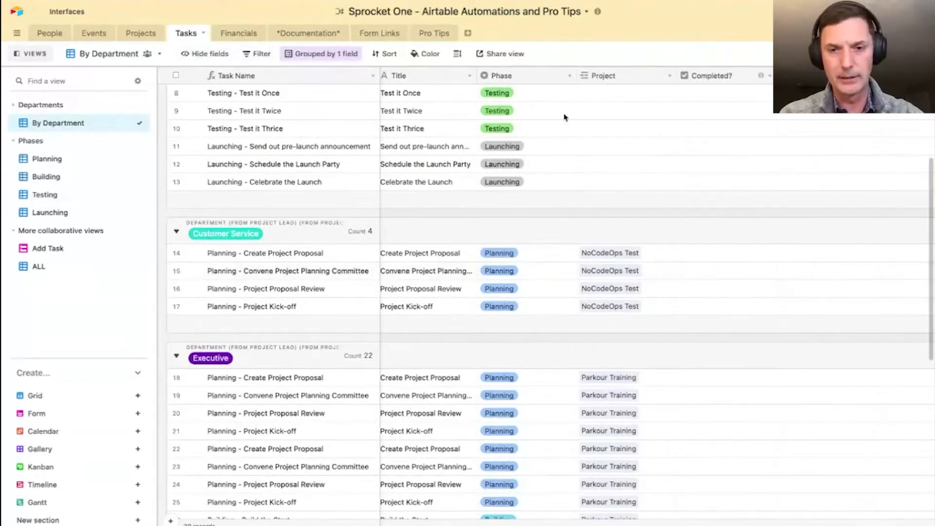
- Insert a Lookup field right of Project that looks up the project's Project Lead
{"action": "right_click", "coordinate": [622, 81]}
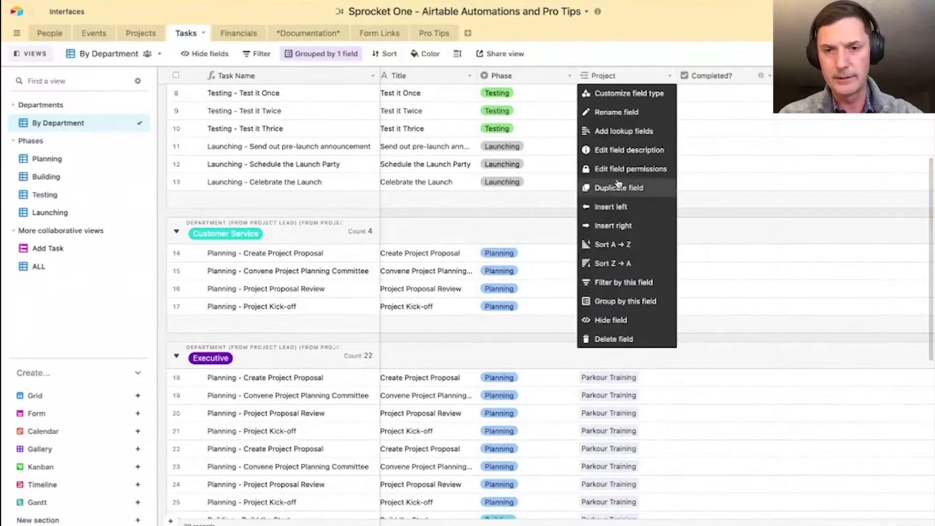
{"action": "left_click", "coordinate": [615, 225]}
{"action": "scroll", "coordinate": [750, 297], "scroll_direction": "down", "scroll_amount": 5}
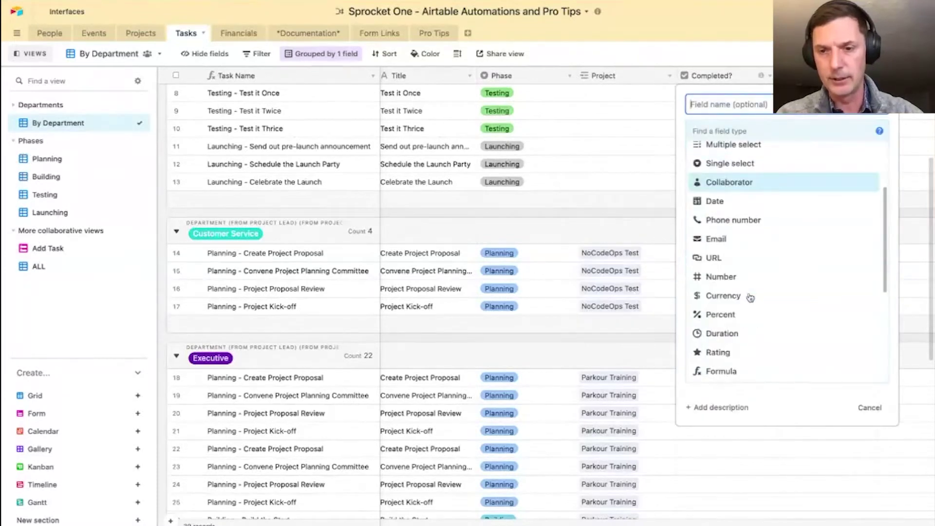
{"action": "left_click", "coordinate": [719, 301]}
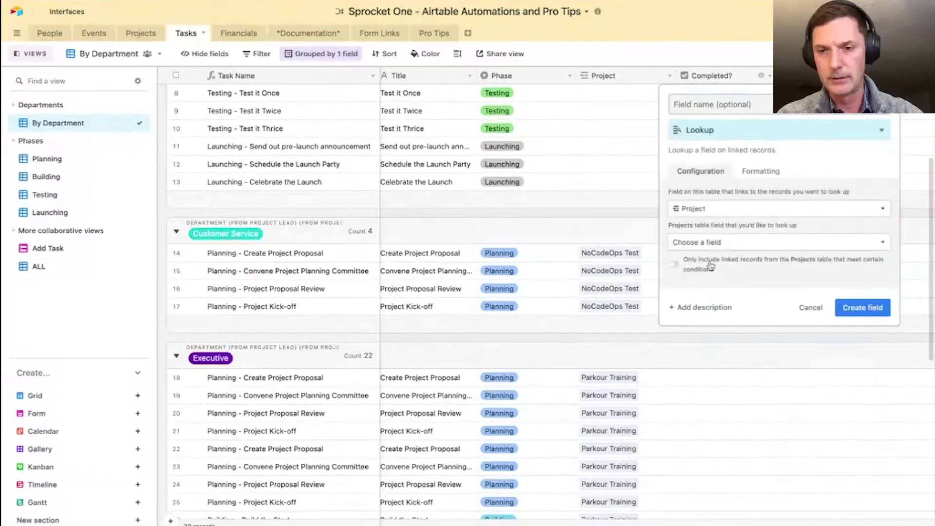
{"action": "left_click", "coordinate": [708, 243]}
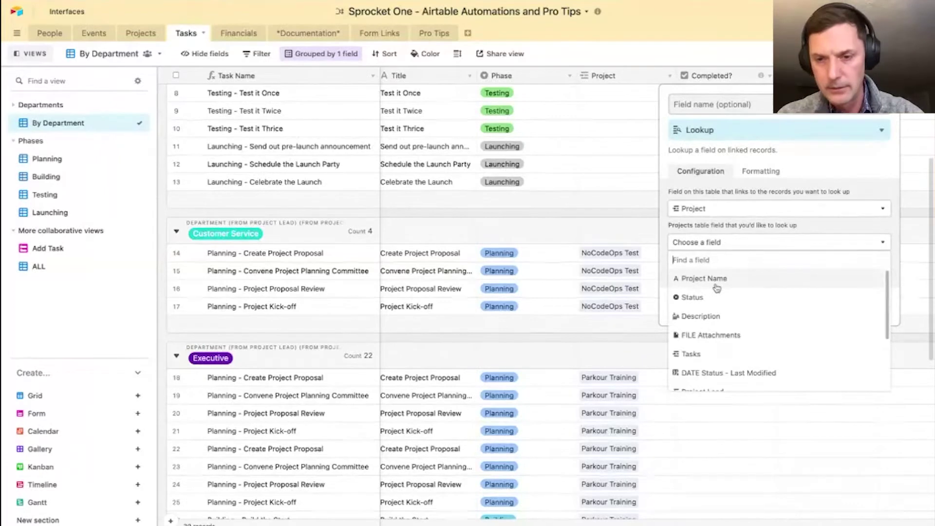
{"action": "scroll", "coordinate": [737, 349], "scroll_direction": "down", "scroll_amount": 1}
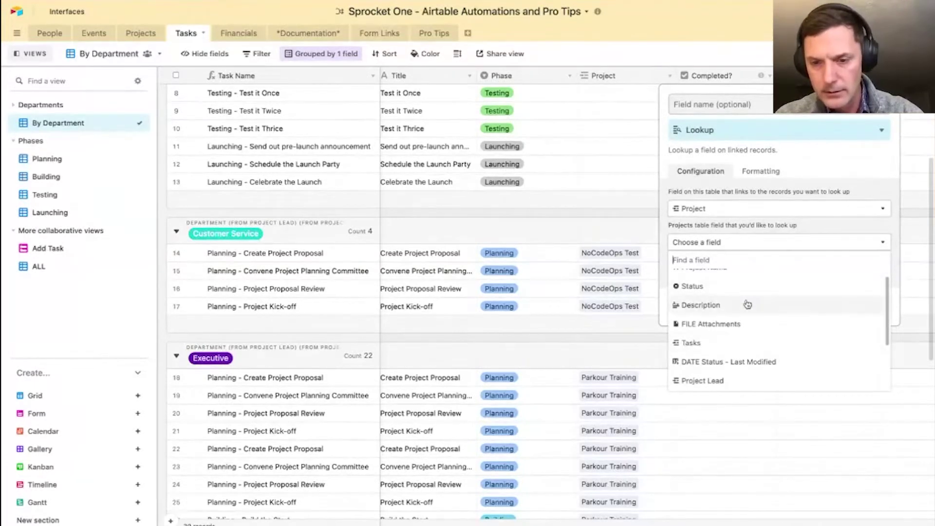
{"action": "scroll", "coordinate": [748, 307], "scroll_direction": "down", "scroll_amount": 2}
{"action": "left_click", "coordinate": [723, 330]}
- Name the new field 'Project Lead' and add the column to the Tasks table
{"action": "left_click", "coordinate": [715, 107]}
{"action": "type", "text": "Proj"}
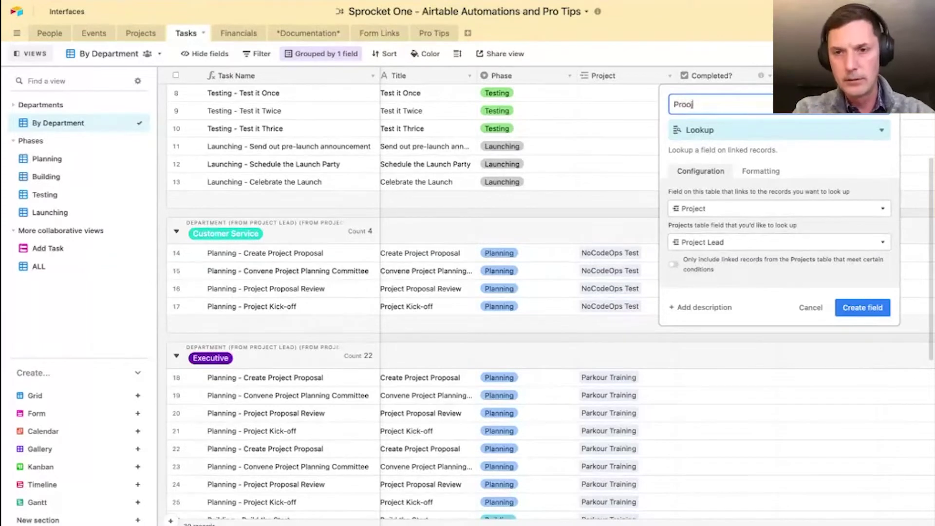
{"action": "type", "text": "ect Lease"}
{"action": "key", "text": "BackSpace"}
{"action": "key", "text": "BackSpace"}
{"action": "type", "text": "d"}
{"action": "left_click", "coordinate": [870, 307]}
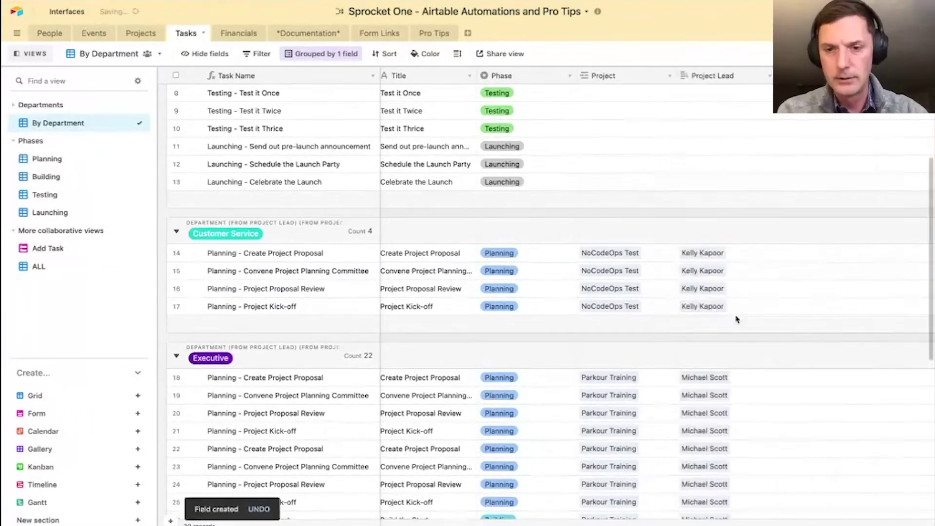
{"action": "scroll", "coordinate": [559, 382], "scroll_direction": "down", "scroll_amount": 1}
{"action": "scroll", "coordinate": [620, 278], "scroll_direction": "up", "scroll_amount": 1}
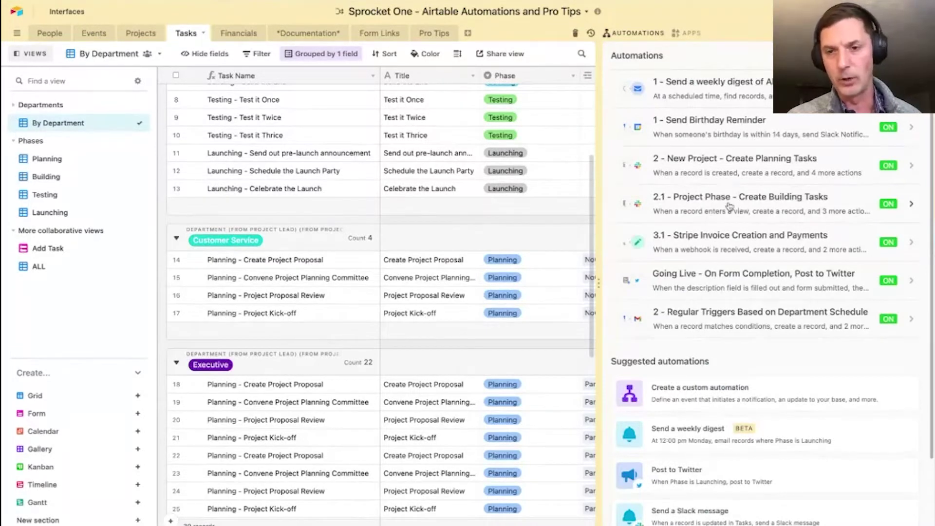
{"action": "left_click", "coordinate": [730, 206]}
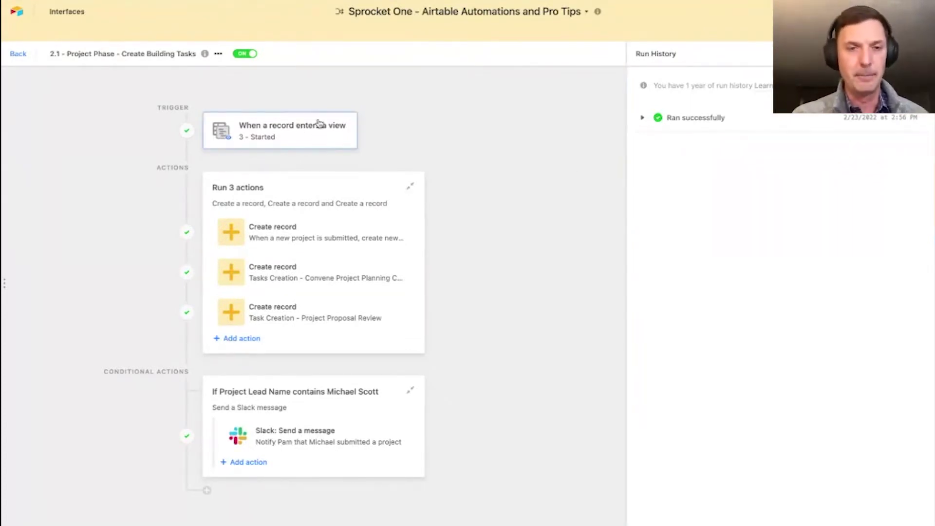
{"action": "left_click", "coordinate": [20, 53]}
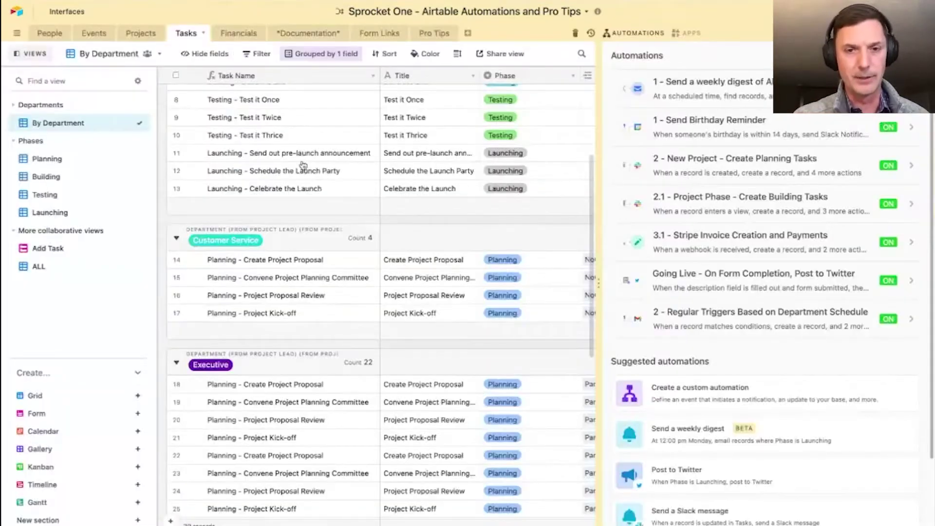
{"action": "left_click", "coordinate": [783, 169]}
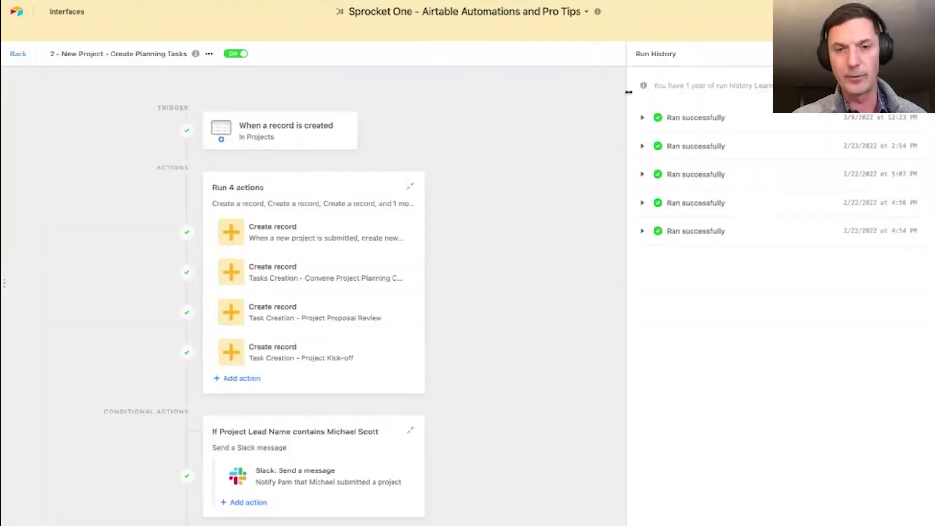
{"action": "left_click", "coordinate": [15, 55]}
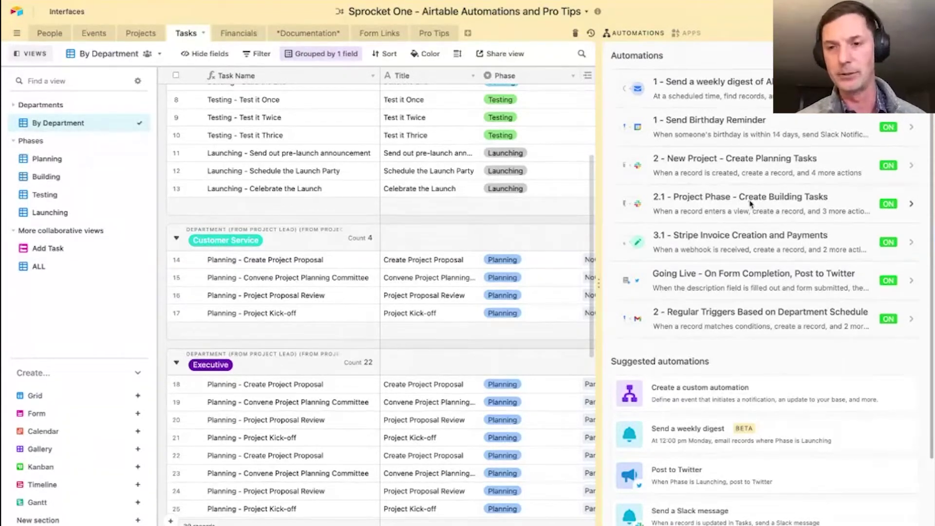
- Inspect the Create Building Tasks automation's trigger settings and watched view
{"action": "left_click", "coordinate": [750, 204]}
{"action": "left_click", "coordinate": [273, 137]}
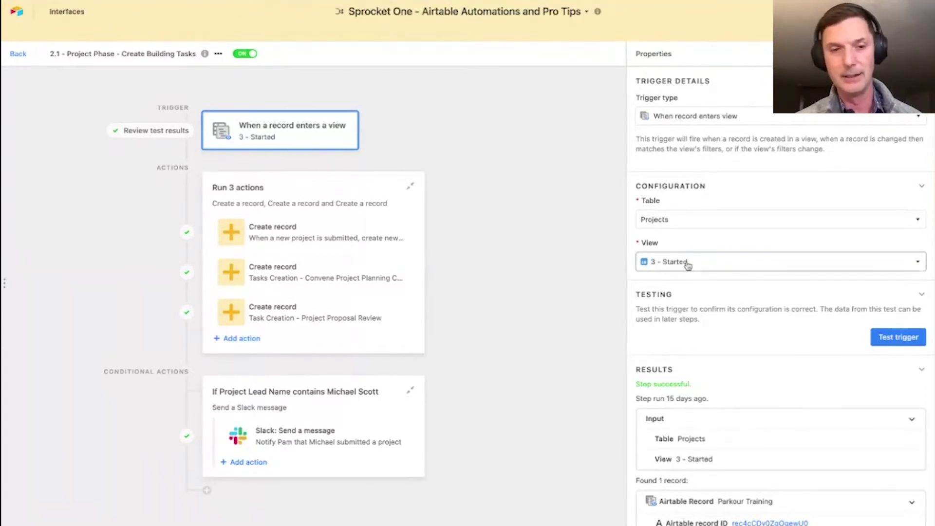
{"action": "scroll", "coordinate": [688, 264], "scroll_direction": "down", "scroll_amount": 2}
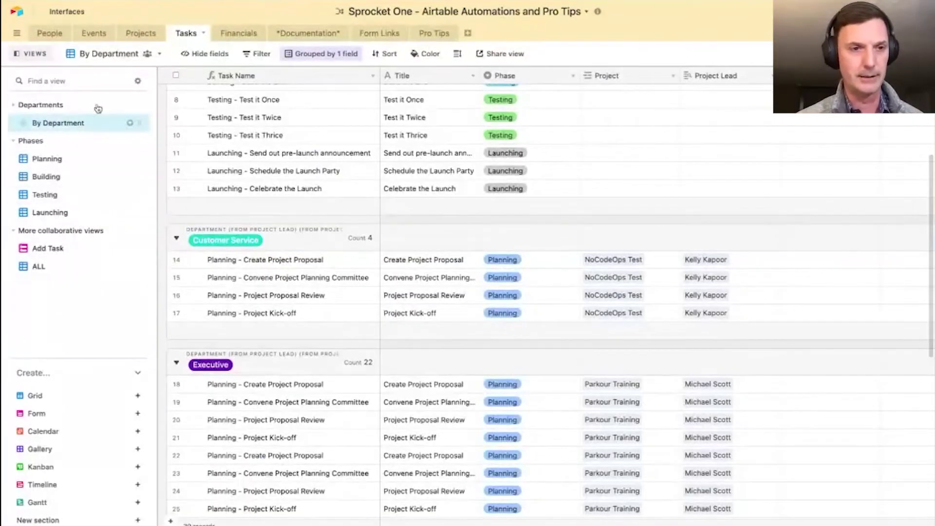
- Set NoCodeOps Test to 3 - Started in Projects, then reopen the Create Building Tasks automation
{"action": "left_click", "coordinate": [142, 33]}
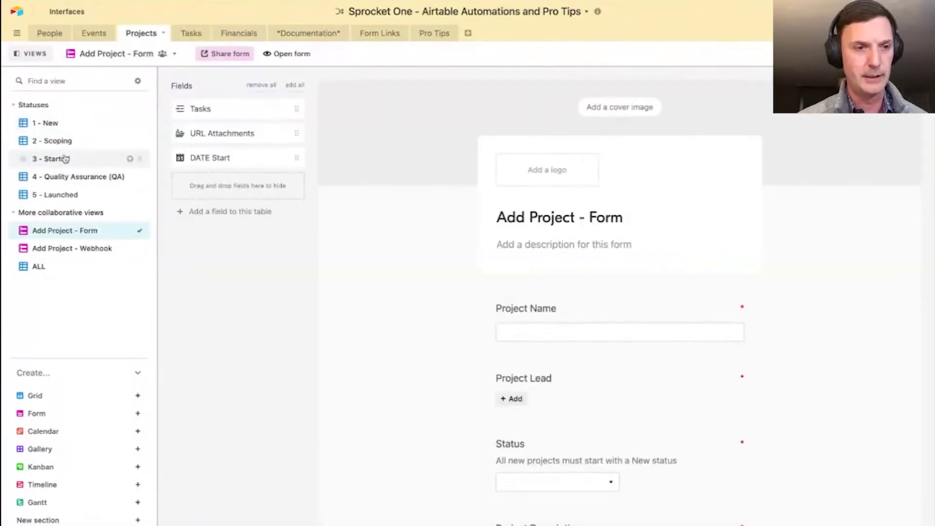
{"action": "left_click", "coordinate": [65, 128]}
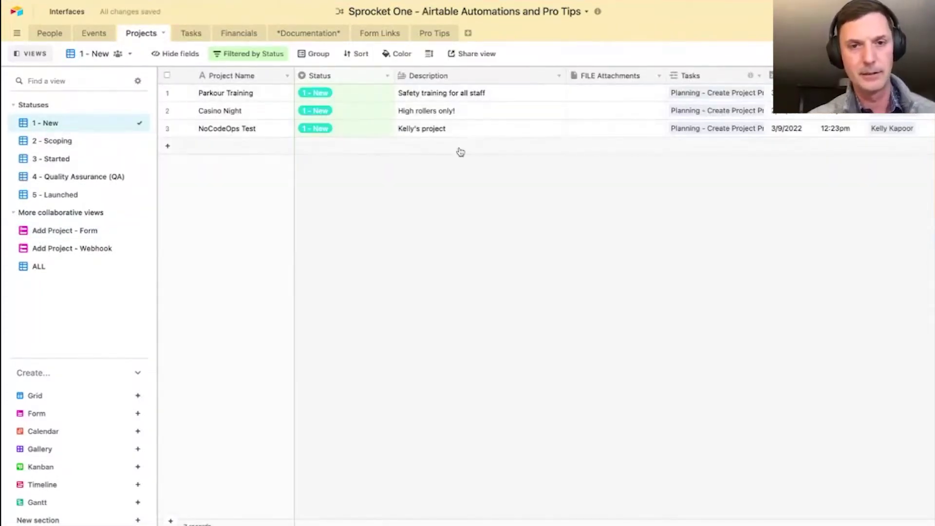
{"action": "left_click", "coordinate": [332, 134]}
{"action": "left_click", "coordinate": [332, 134]}
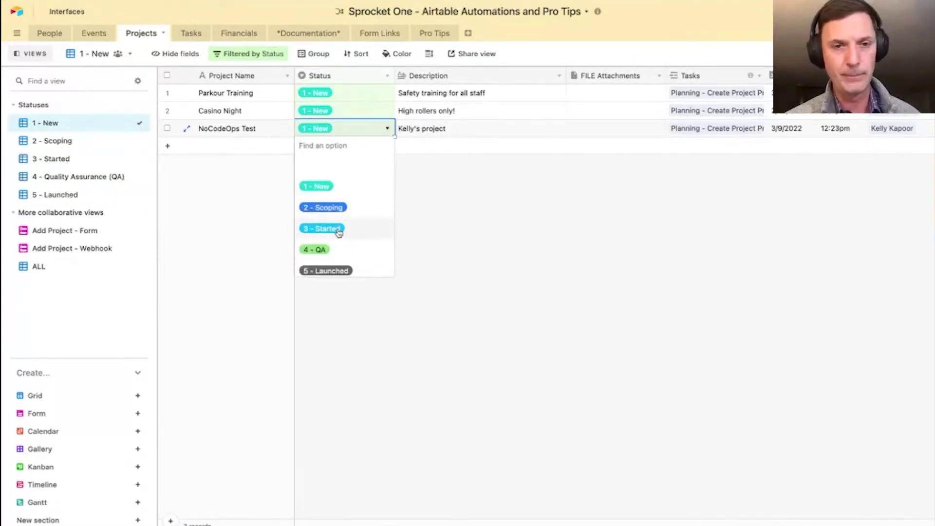
{"action": "left_click", "coordinate": [339, 233]}
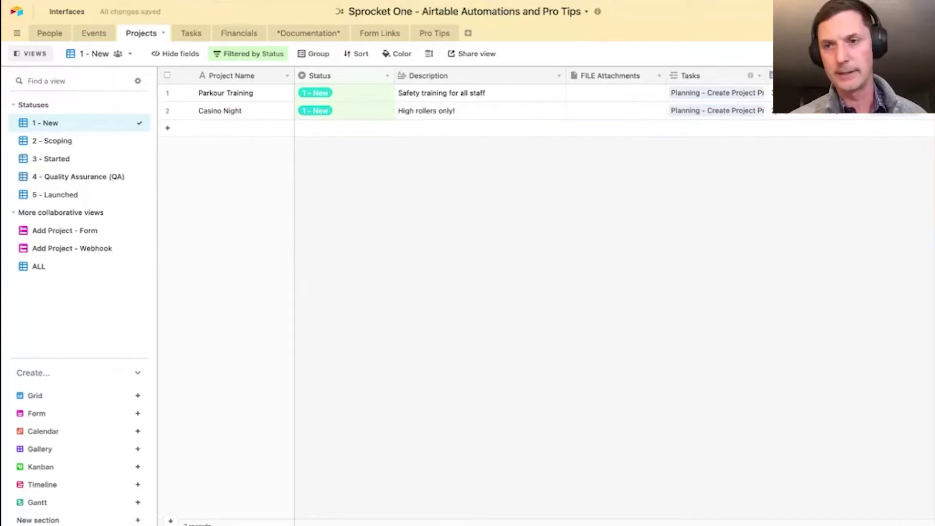
{"action": "left_click", "coordinate": [861, 33]}
{"action": "left_click", "coordinate": [746, 209]}
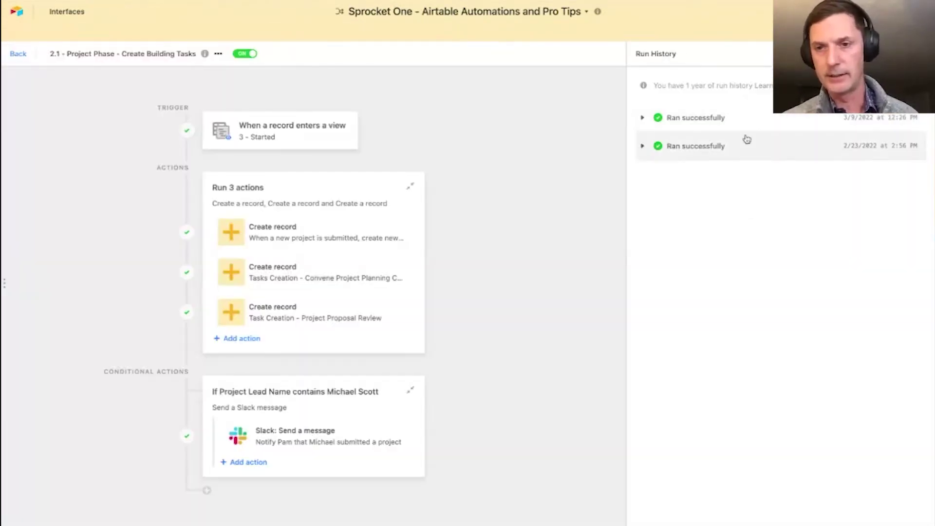
- Expand the latest Create Building Tasks run, then switch to the Tasks table
{"action": "left_click", "coordinate": [710, 119]}
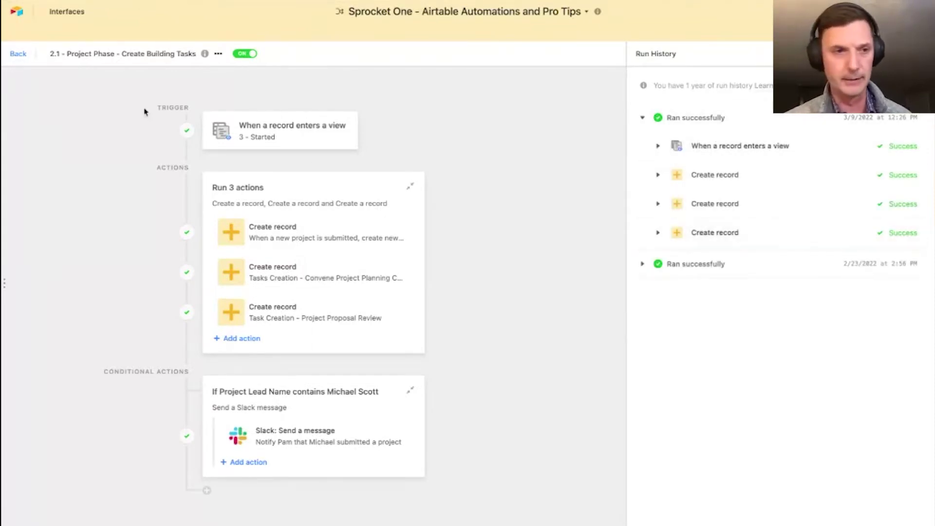
{"action": "left_click", "coordinate": [18, 54]}
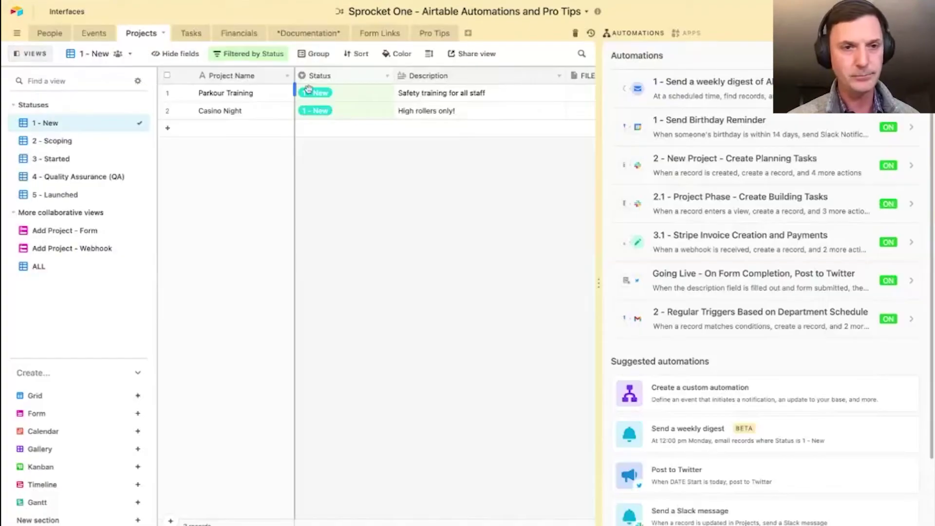
{"action": "left_click", "coordinate": [190, 33]}
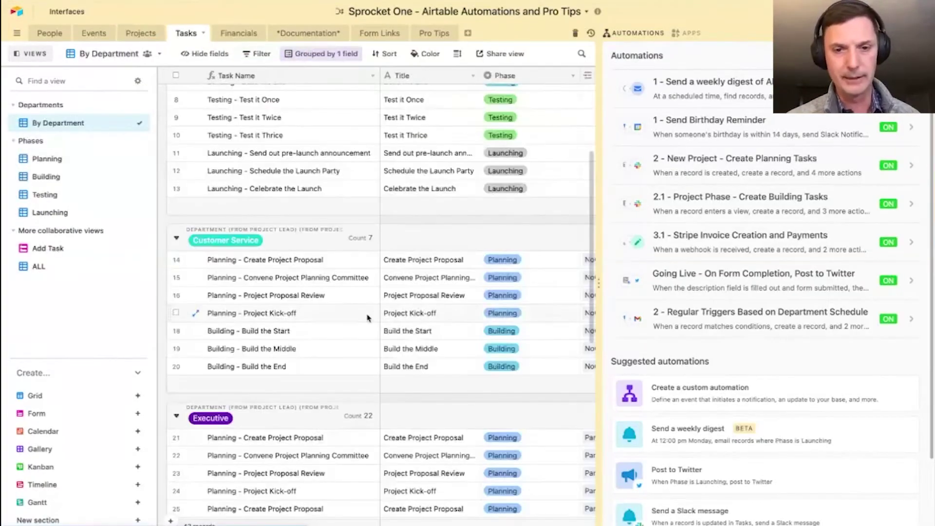
- Review the three new Building tasks under Customer Service, then bring back the automations list
{"action": "left_click", "coordinate": [633, 33]}
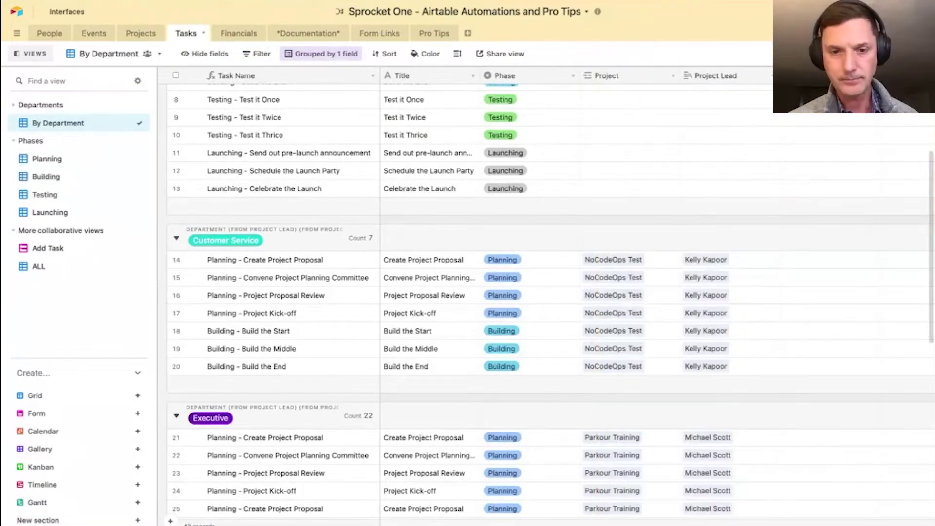
{"action": "scroll", "coordinate": [517, 237], "scroll_direction": "down", "scroll_amount": 2}
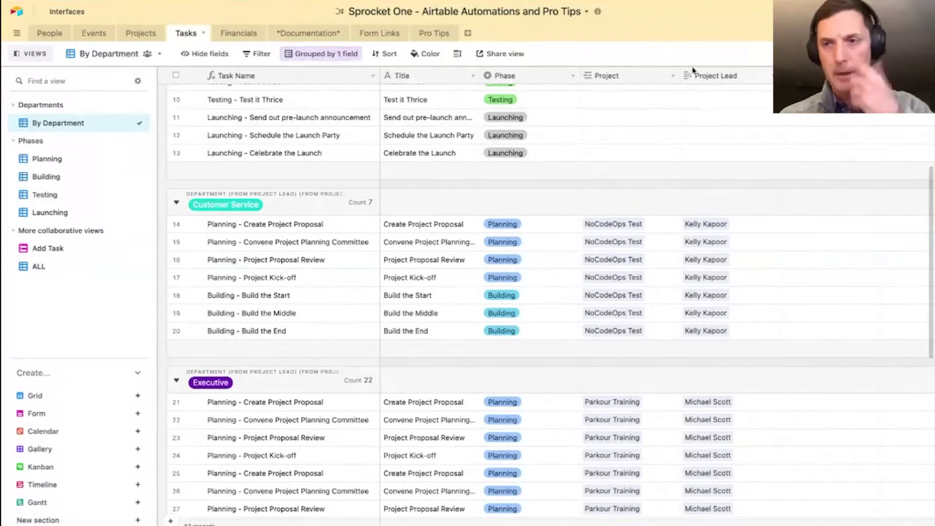
{"action": "left_click", "coordinate": [823, 33]}
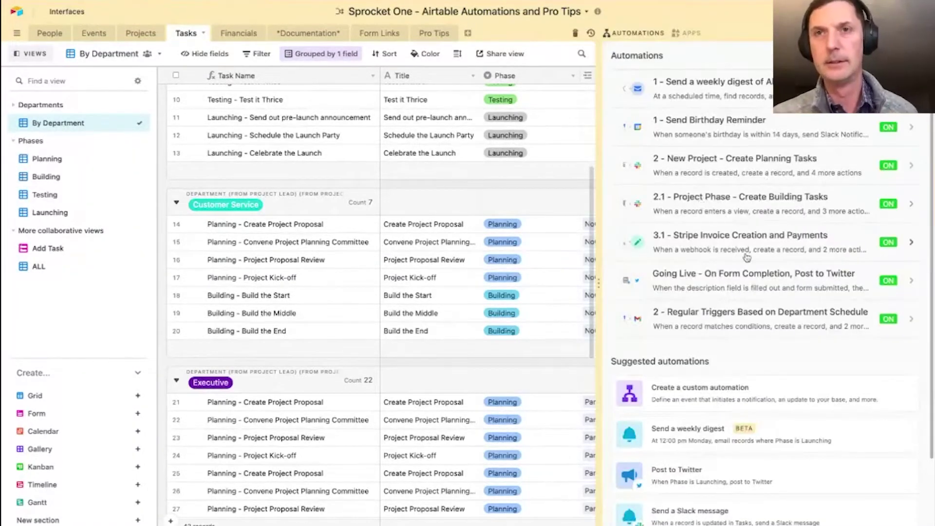
{"action": "scroll", "coordinate": [752, 254], "scroll_direction": "down", "scroll_amount": 1}
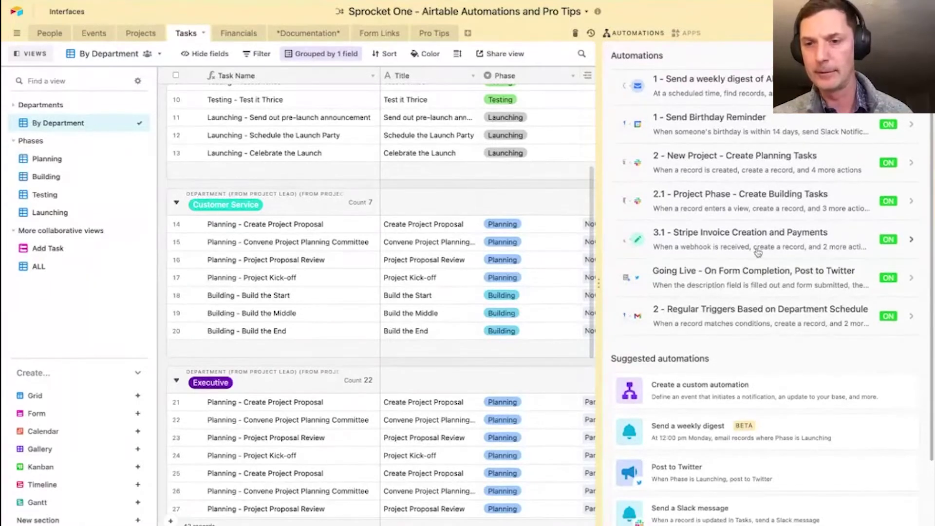
{"action": "scroll", "coordinate": [770, 242], "scroll_direction": "down", "scroll_amount": 1}
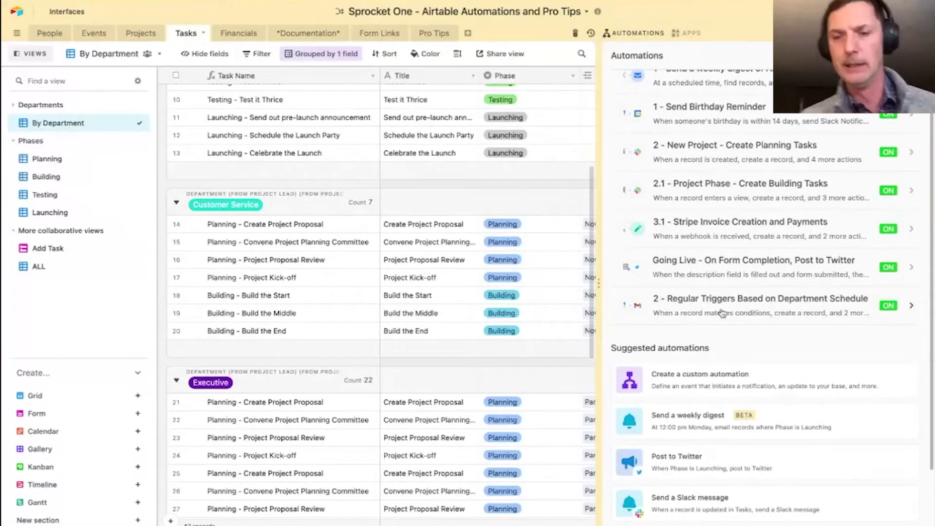
{"action": "scroll", "coordinate": [722, 313], "scroll_direction": "up", "scroll_amount": 1}
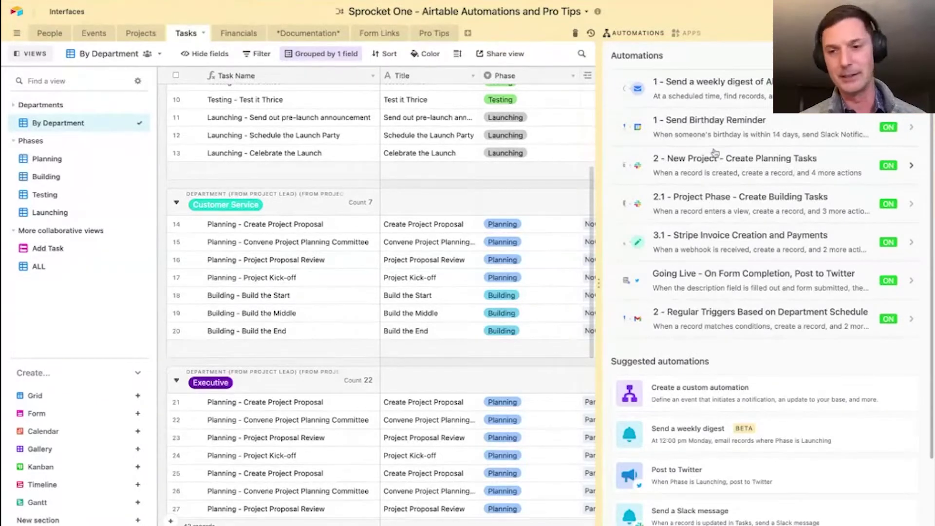
{"action": "left_click", "coordinate": [745, 321]}
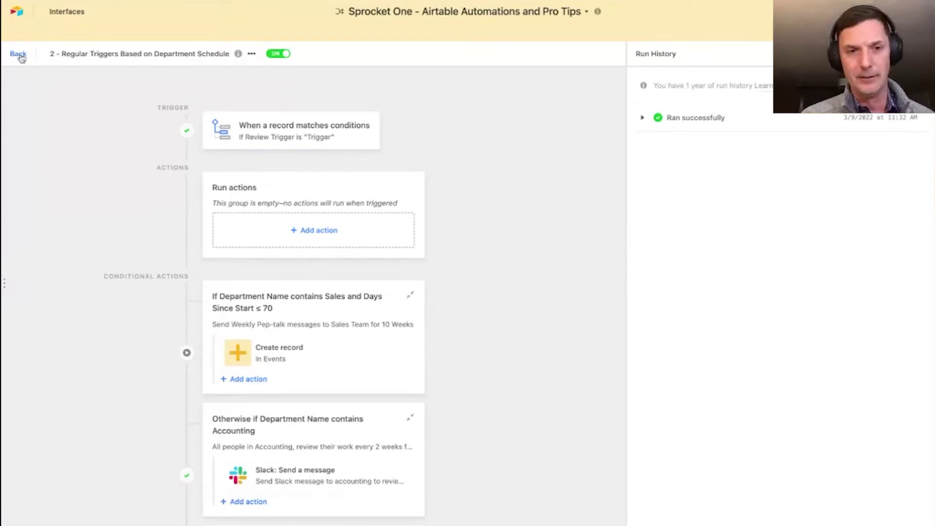
{"action": "left_click", "coordinate": [19, 54]}
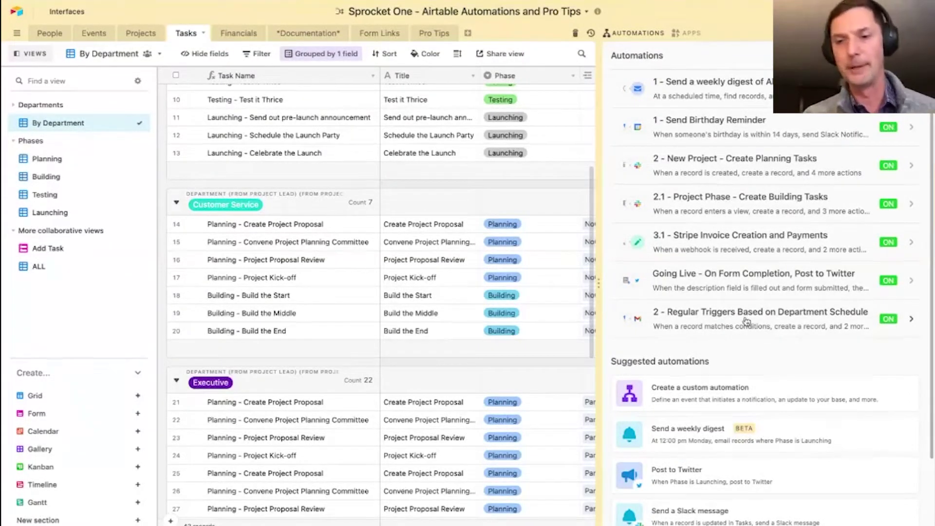
{"action": "left_click", "coordinate": [720, 316]}
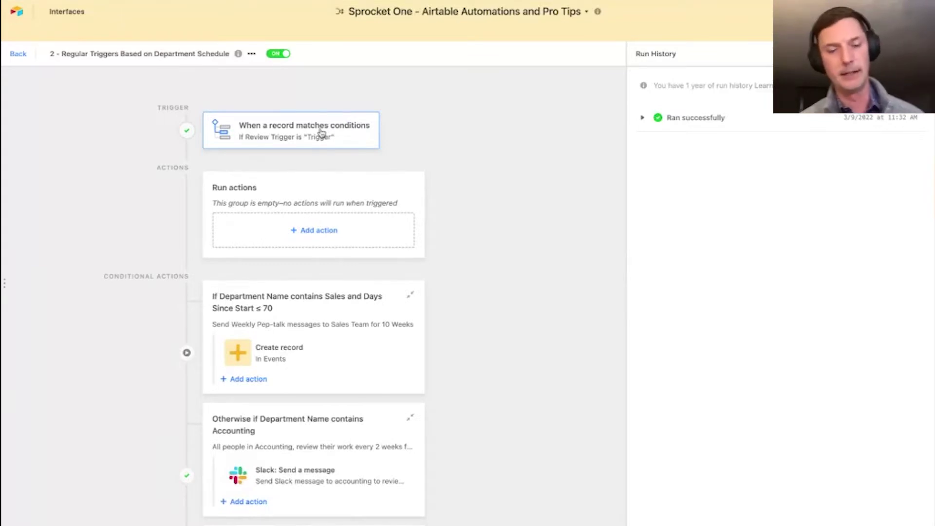
{"action": "scroll", "coordinate": [445, 279], "scroll_direction": "down", "scroll_amount": 1}
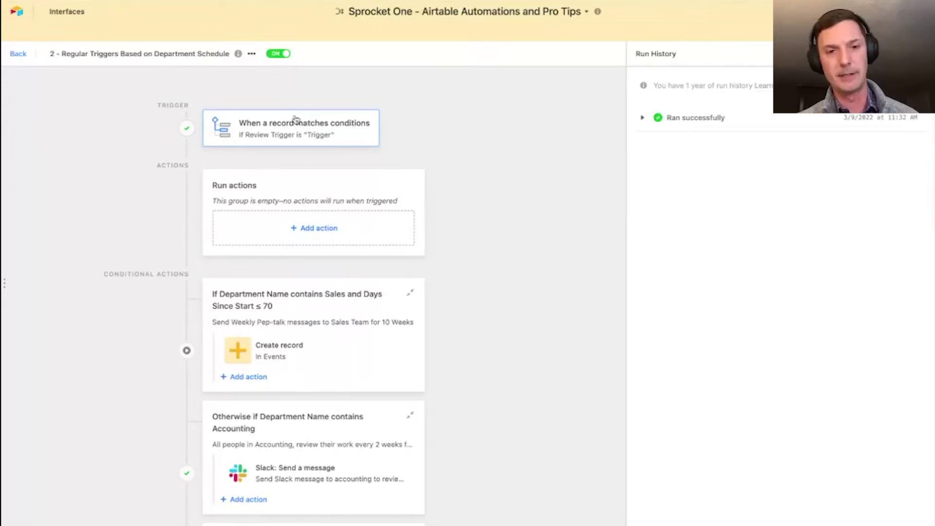
{"action": "left_click", "coordinate": [300, 127]}
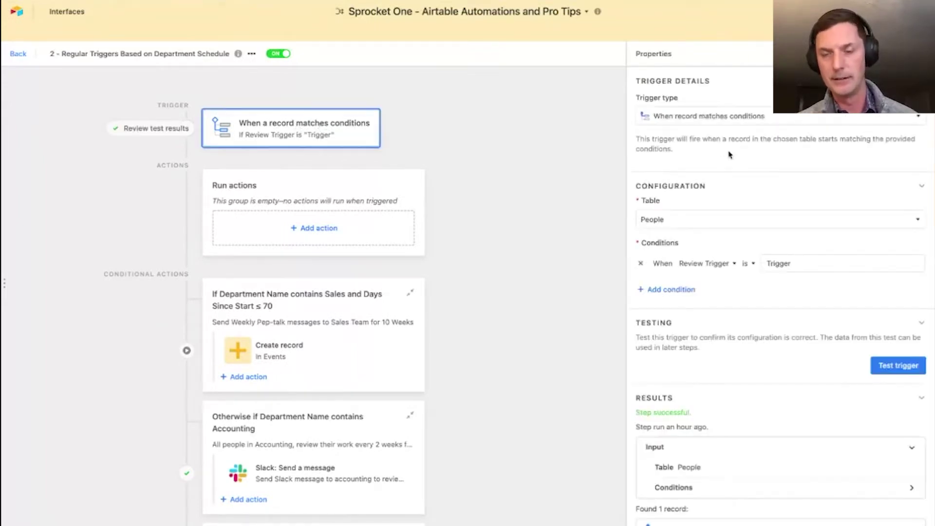
{"action": "scroll", "coordinate": [743, 271], "scroll_direction": "down", "scroll_amount": 1}
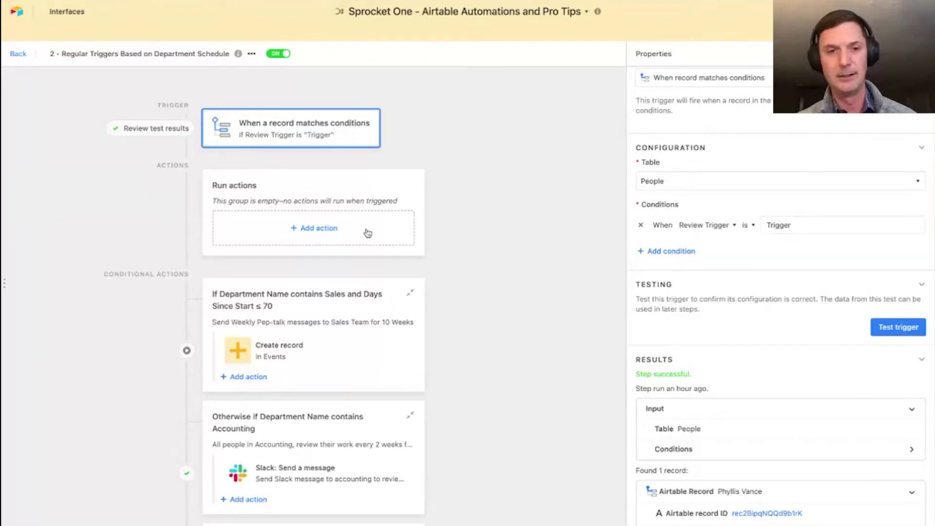
{"action": "scroll", "coordinate": [328, 309], "scroll_direction": "down", "scroll_amount": 3}
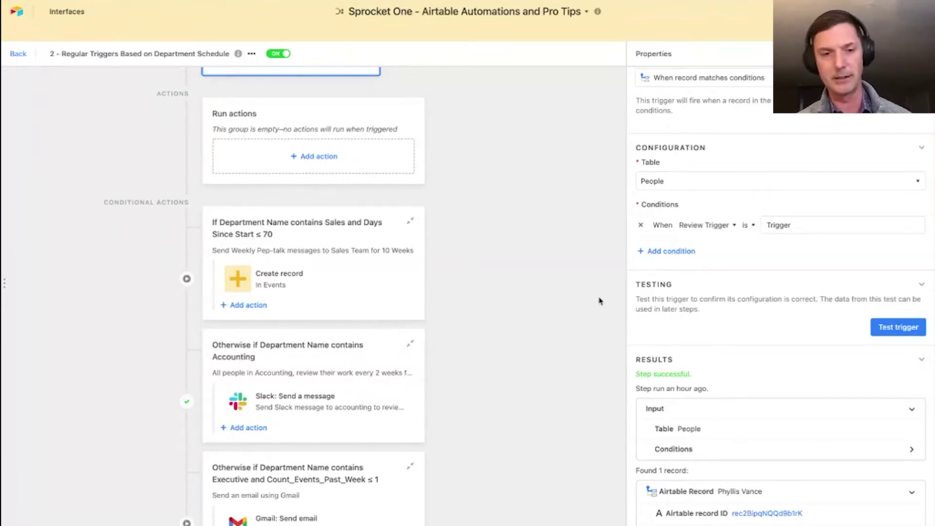
{"action": "scroll", "coordinate": [600, 301], "scroll_direction": "down", "scroll_amount": 2}
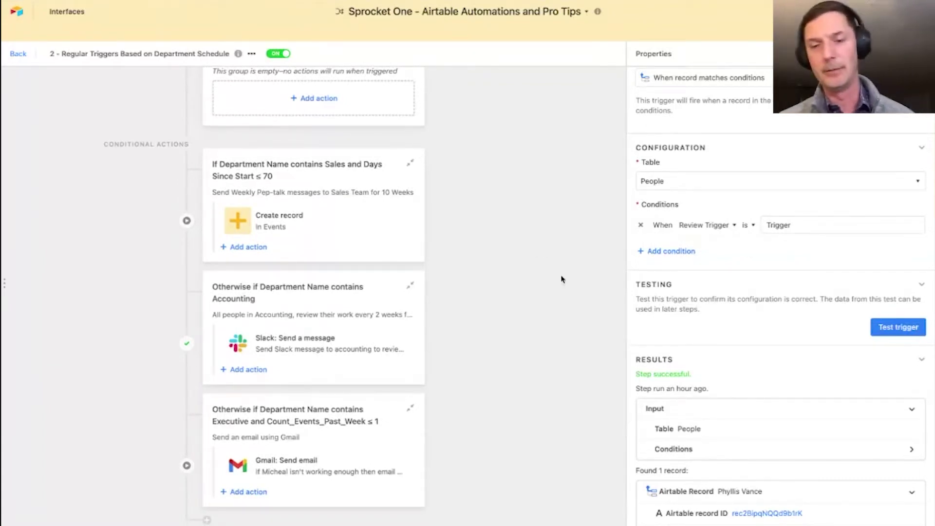
{"action": "left_click", "coordinate": [18, 54]}
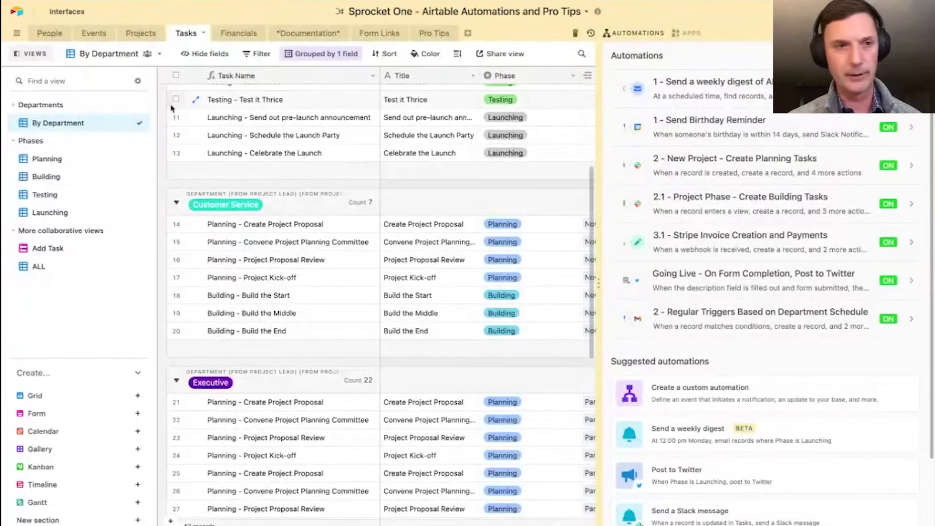
- Go to the People table, close the automations list, and select the Scheduled Reviews view
{"action": "left_click", "coordinate": [40, 33]}
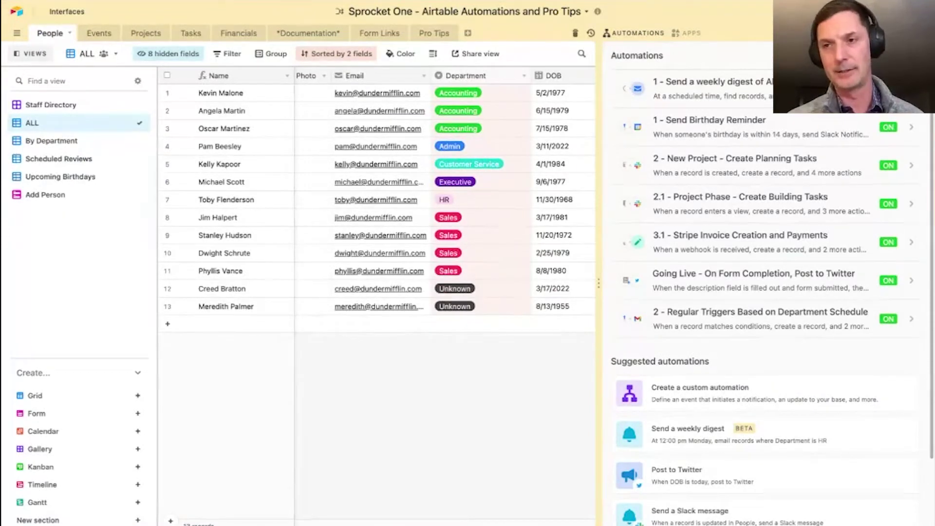
{"action": "left_click", "coordinate": [918, 33]}
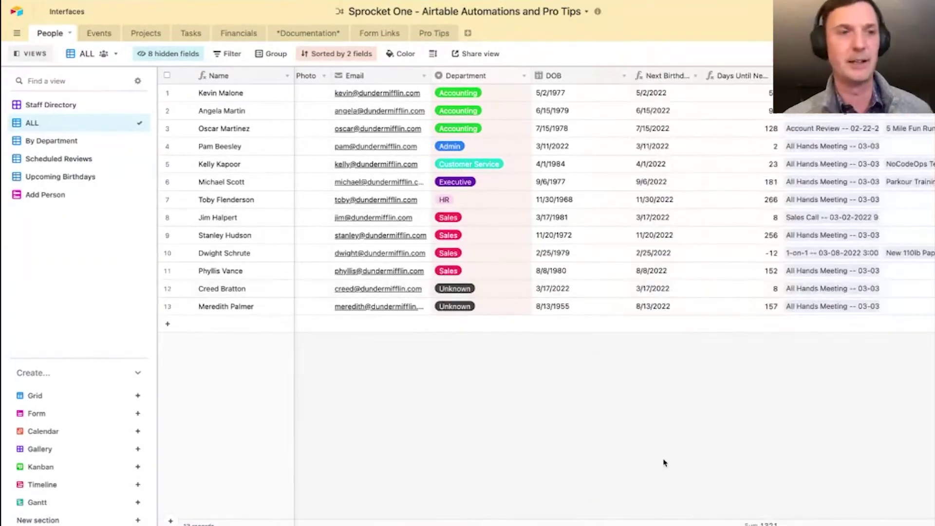
{"action": "mouse_move", "coordinate": [622, 514]}
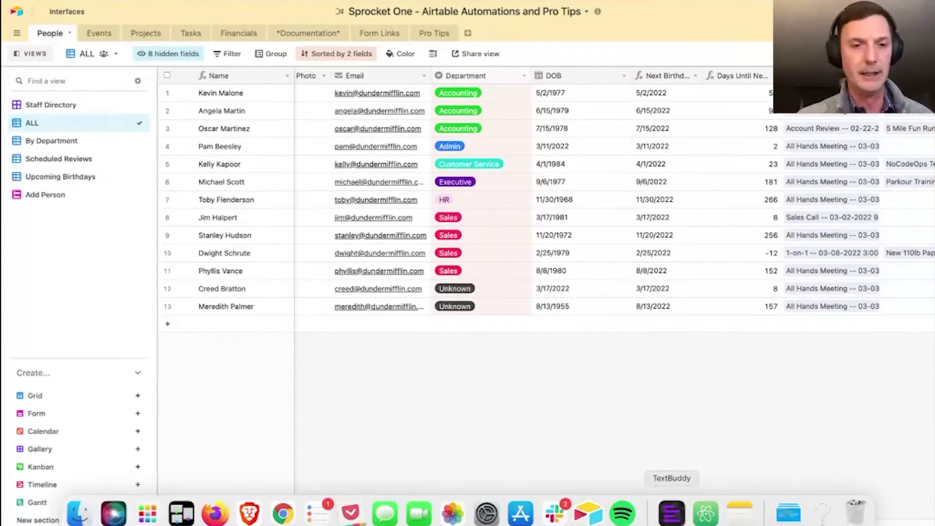
{"action": "scroll", "coordinate": [567, 421], "scroll_direction": "right", "scroll_amount": 5}
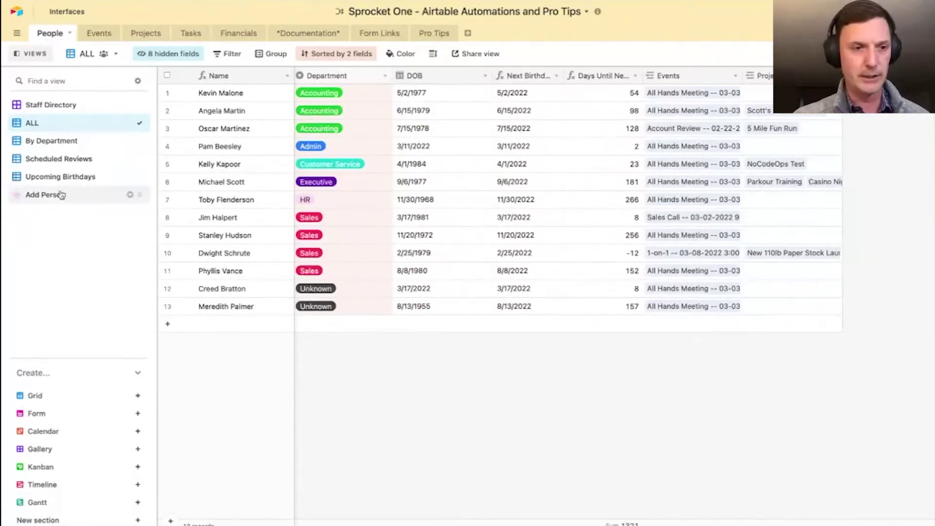
{"action": "scroll", "coordinate": [396, 248], "scroll_direction": "right", "scroll_amount": 3}
{"action": "scroll", "coordinate": [399, 248], "scroll_direction": "left", "scroll_amount": 3}
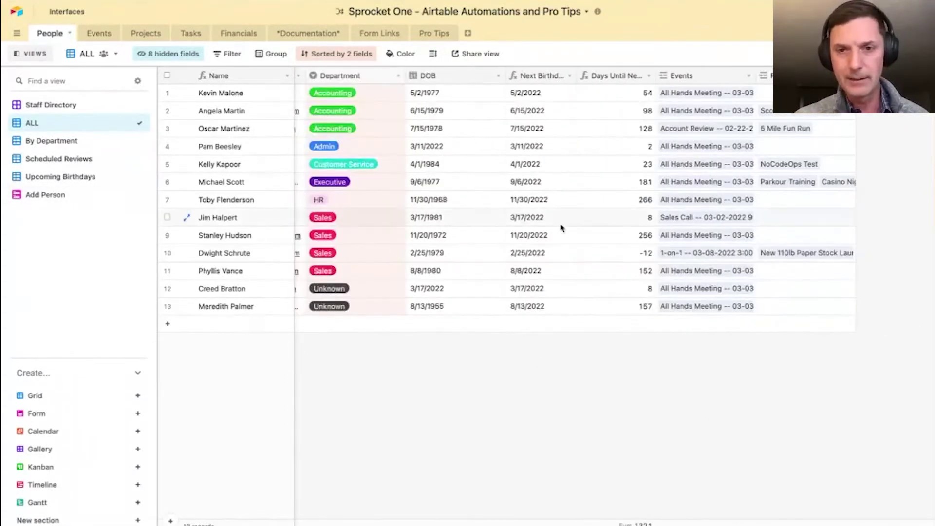
{"action": "scroll", "coordinate": [560, 226], "scroll_direction": "left", "scroll_amount": 1}
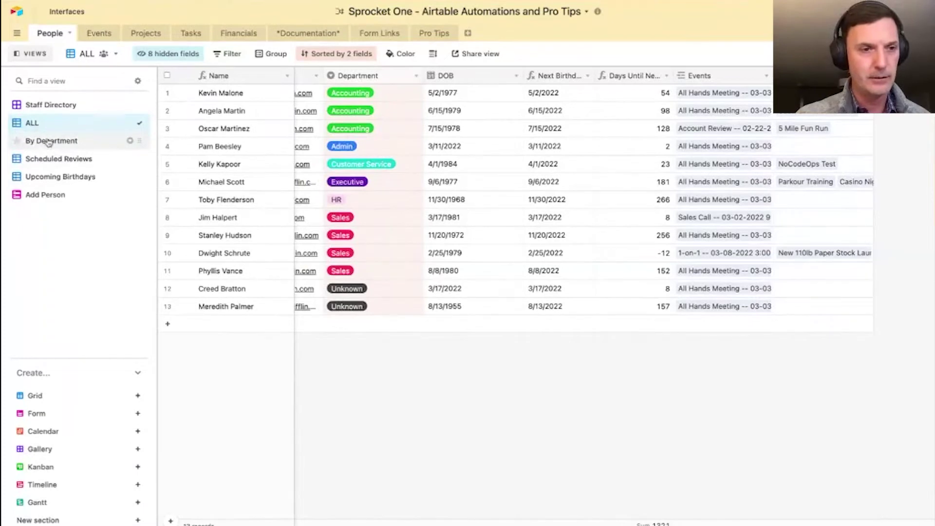
{"action": "scroll", "coordinate": [608, 244], "scroll_direction": "left", "scroll_amount": 5}
{"action": "scroll", "coordinate": [608, 245], "scroll_direction": "right", "scroll_amount": 5}
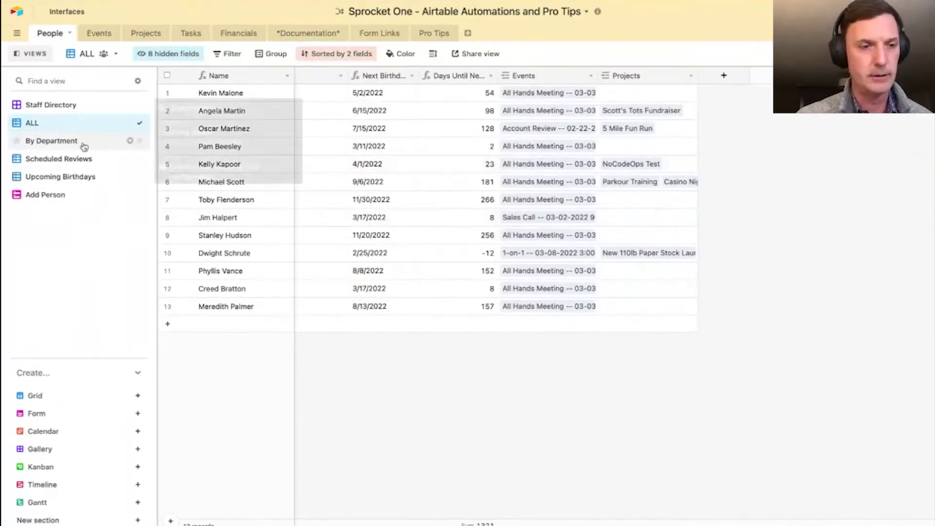
{"action": "left_click", "coordinate": [63, 158]}
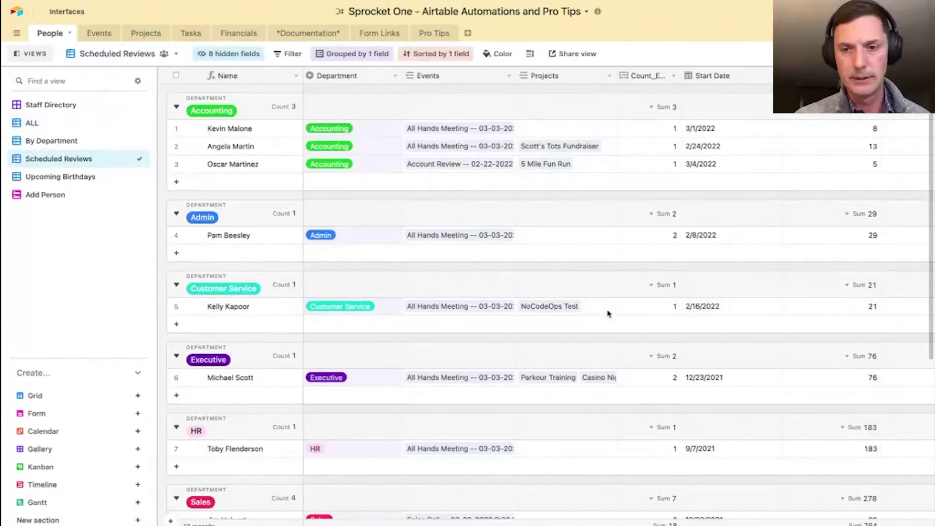
- Open the Review Timing formula (14 Accounting/Admin, 21 Customer Service, 7 Executive/Sales) and save it
{"action": "scroll", "coordinate": [608, 311], "scroll_direction": "right", "scroll_amount": 5}
{"action": "scroll", "coordinate": [608, 314], "scroll_direction": "right", "scroll_amount": 1}
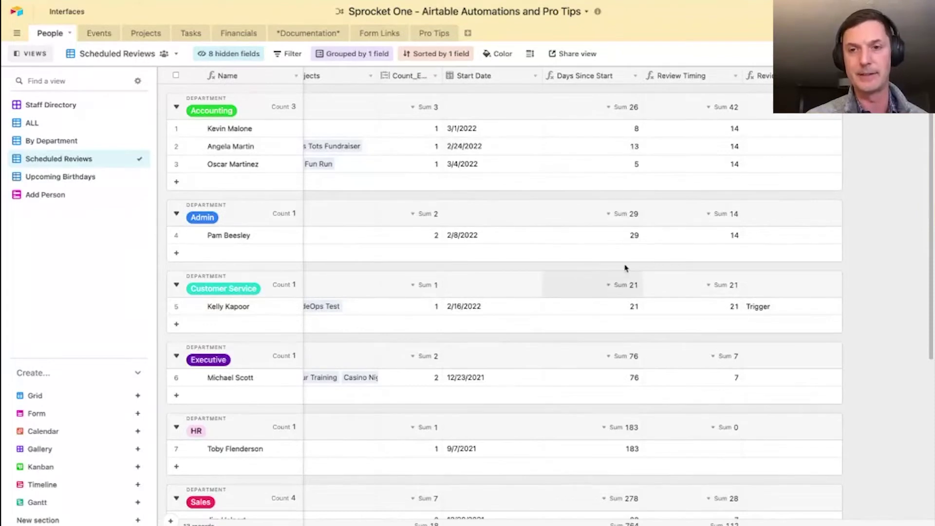
{"action": "scroll", "coordinate": [608, 134], "scroll_direction": "right", "scroll_amount": 1}
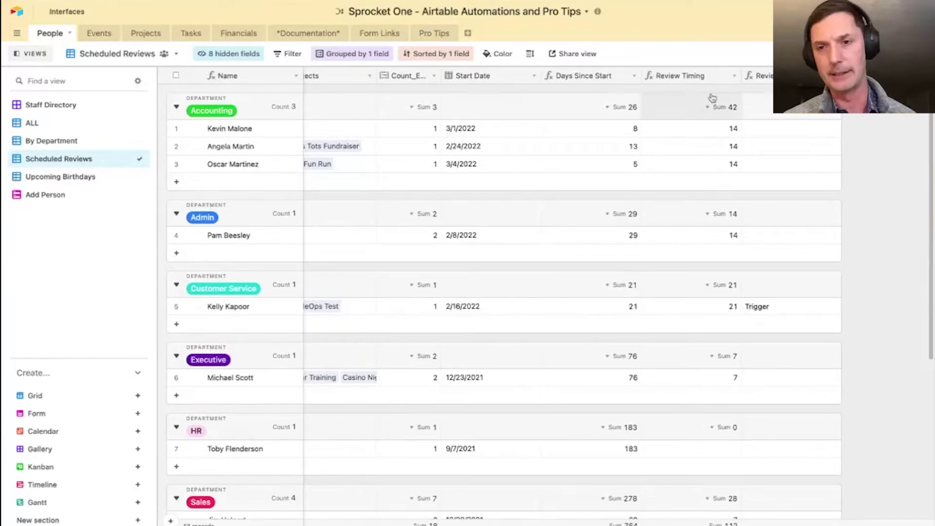
{"action": "left_click", "coordinate": [733, 76]}
{"action": "left_click", "coordinate": [713, 93]}
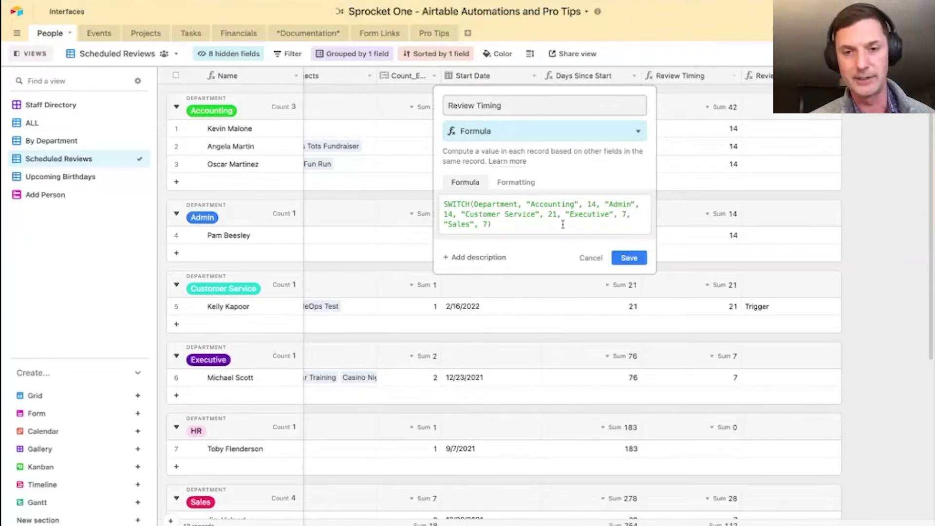
{"action": "left_click", "coordinate": [630, 258]}
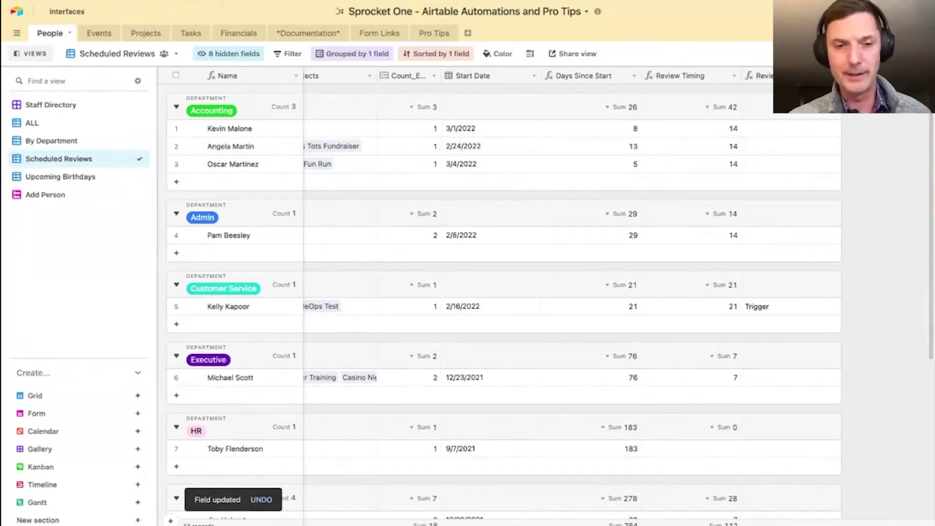
- Open the 2 - Regular Triggers Based on Department Schedule automation
{"action": "left_click", "coordinate": [868, 32]}
{"action": "scroll", "coordinate": [724, 222], "scroll_direction": "down", "scroll_amount": 3}
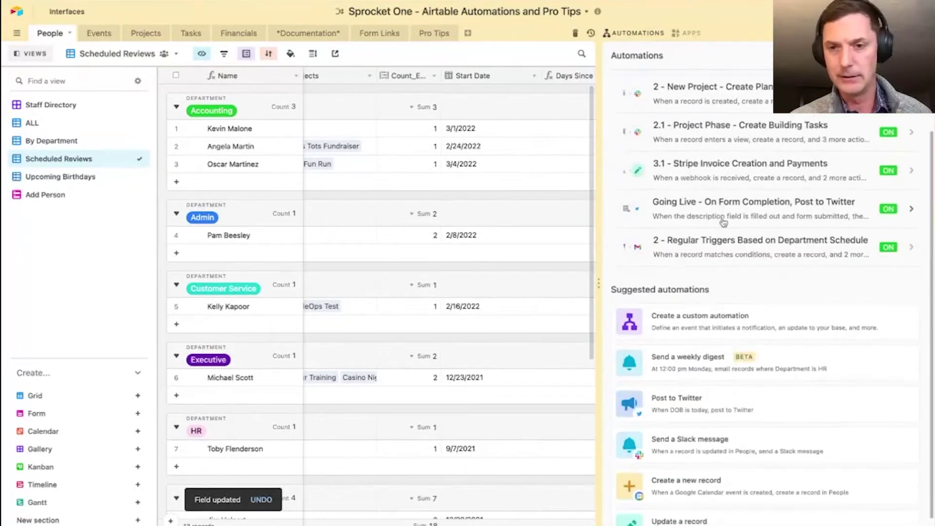
{"action": "scroll", "coordinate": [724, 221], "scroll_direction": "up", "scroll_amount": 1}
{"action": "left_click", "coordinate": [714, 280]}
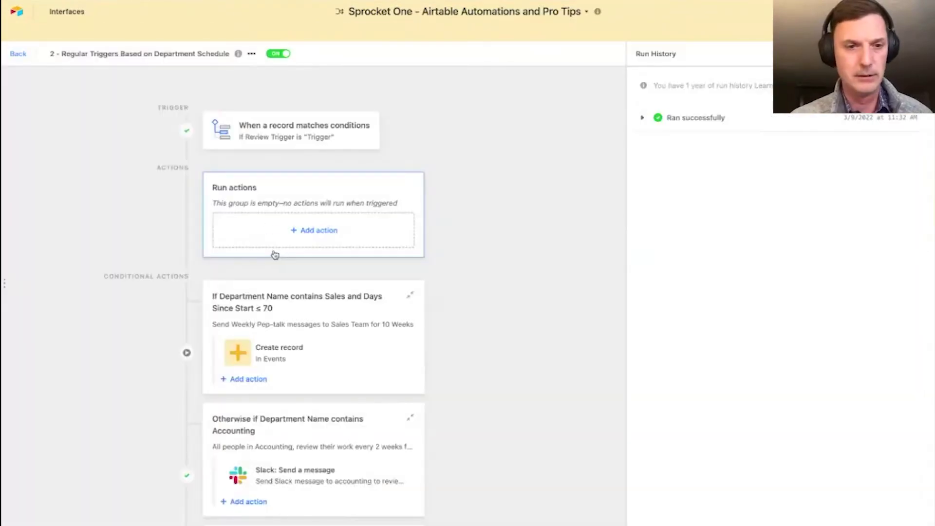
- Inspect the Sales conditional group: Days Since Start ≤ 70 creates an Events record
{"action": "left_click", "coordinate": [319, 310]}
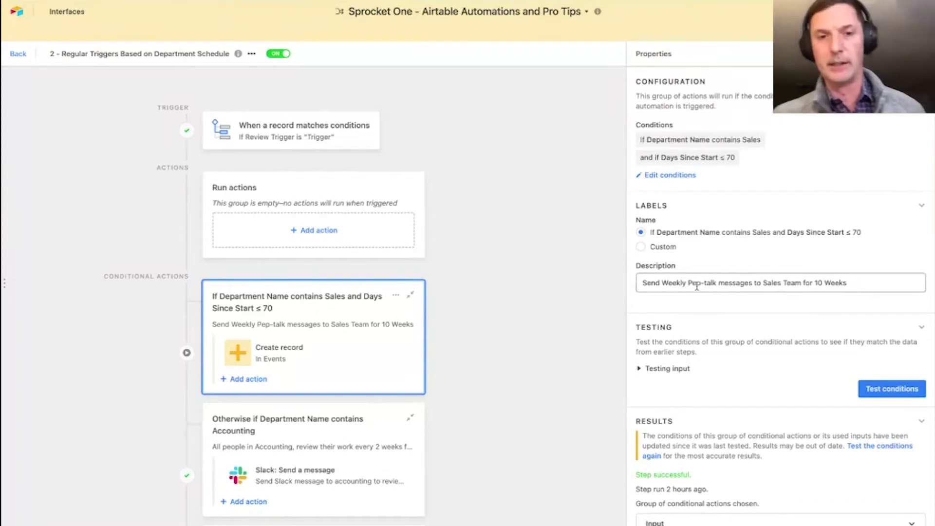
{"action": "scroll", "coordinate": [651, 251], "scroll_direction": "down", "scroll_amount": 2}
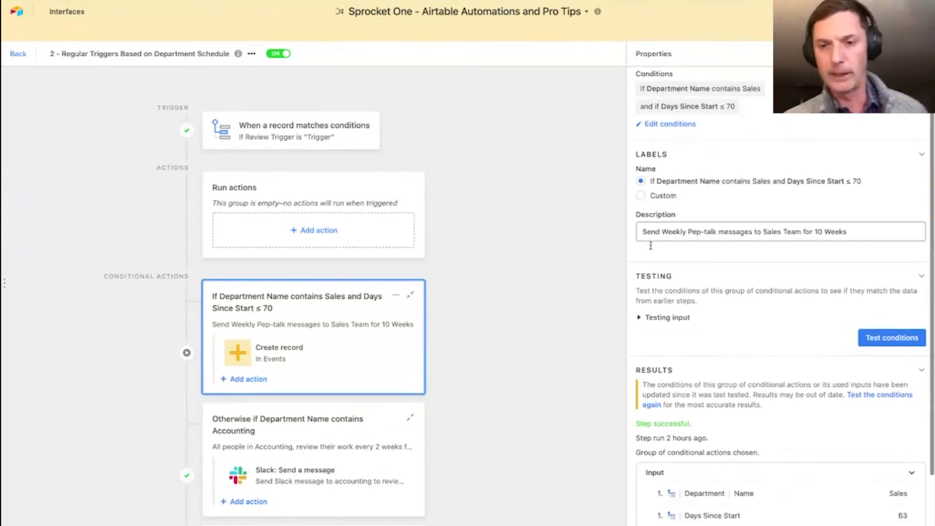
{"action": "scroll", "coordinate": [651, 246], "scroll_direction": "down", "scroll_amount": 3}
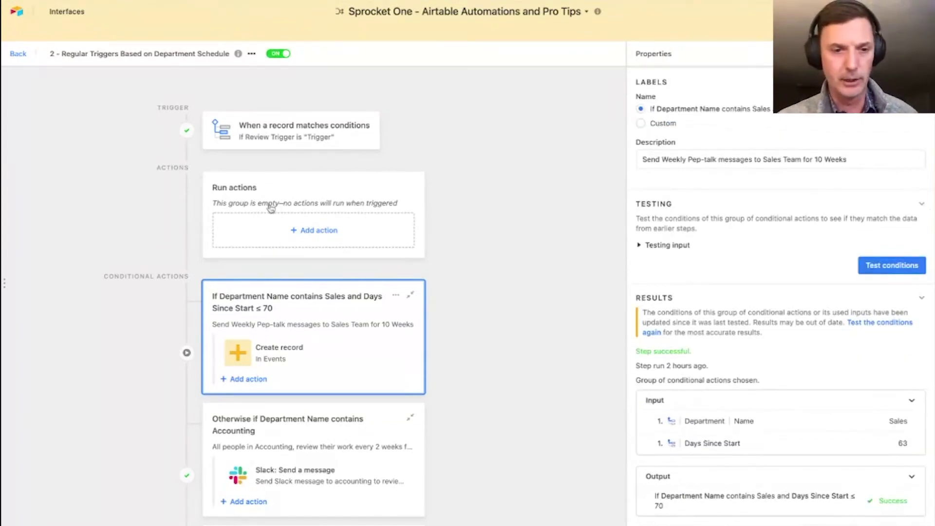
{"action": "scroll", "coordinate": [718, 256], "scroll_direction": "up", "scroll_amount": 3}
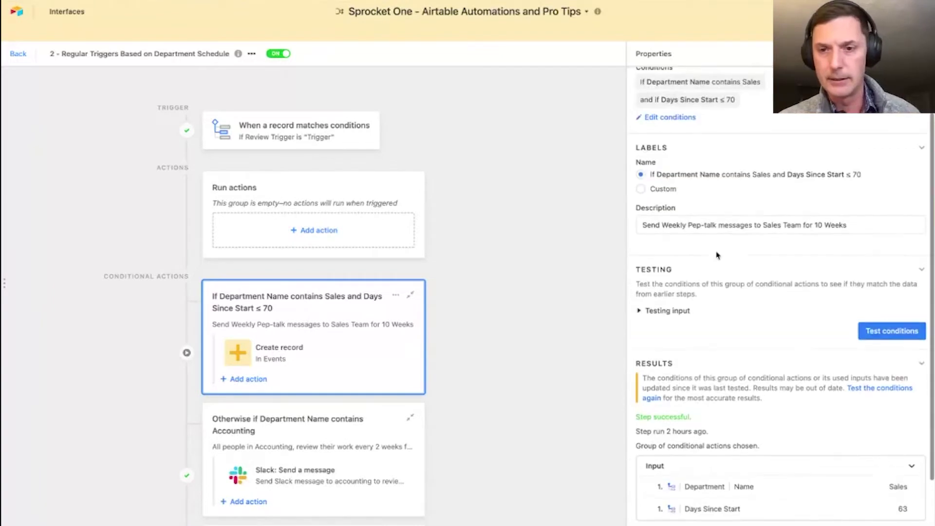
{"action": "scroll", "coordinate": [718, 255], "scroll_direction": "up", "scroll_amount": 2}
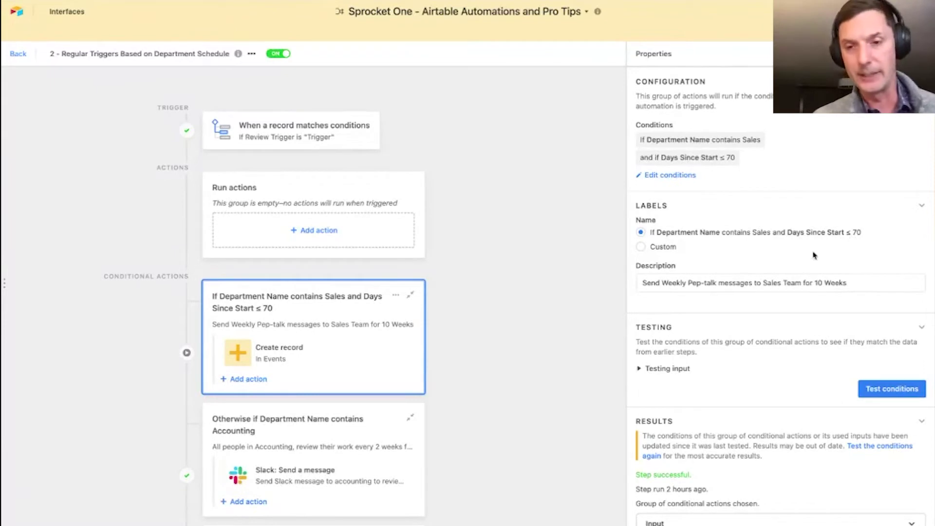
- Review the Create record action: Events table, Event Type Onboarding Message, Event Date Today, People record ID
{"action": "left_click", "coordinate": [323, 358]}
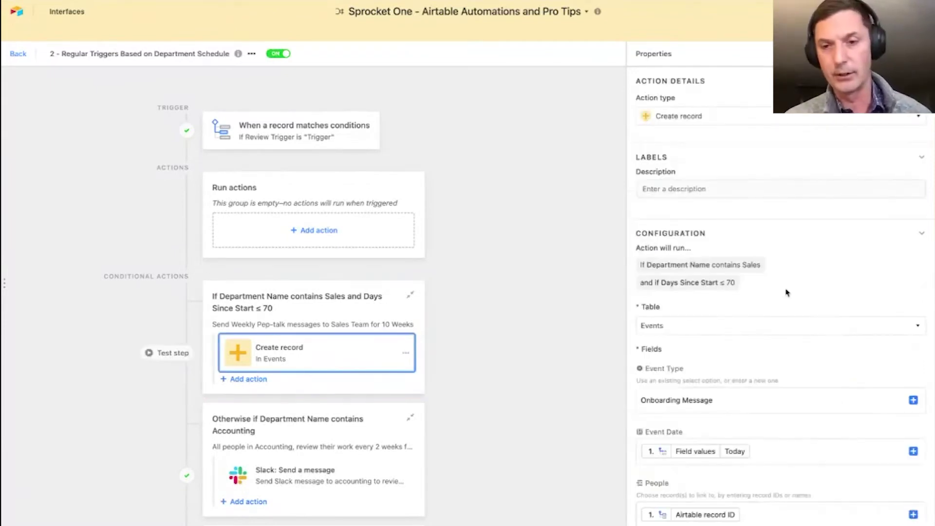
{"action": "scroll", "coordinate": [817, 280], "scroll_direction": "down", "scroll_amount": 2}
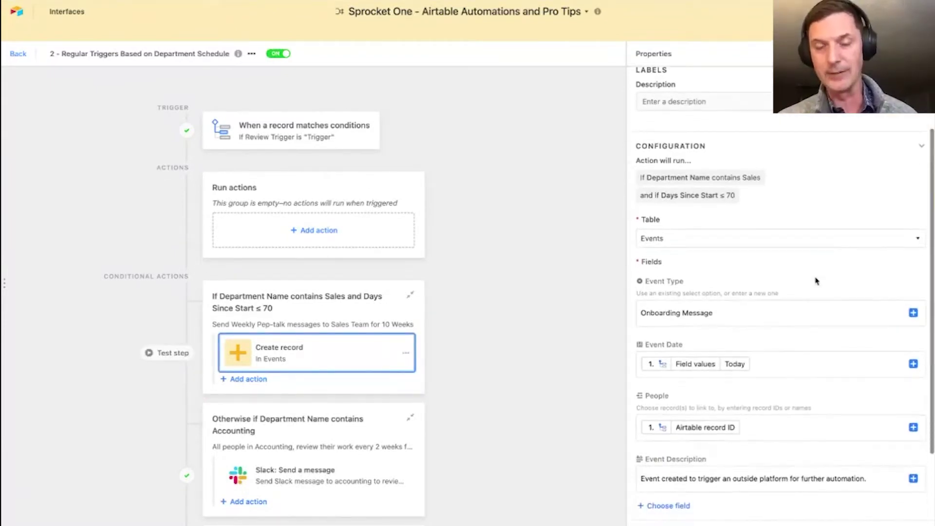
{"action": "scroll", "coordinate": [744, 335], "scroll_direction": "down", "scroll_amount": 2}
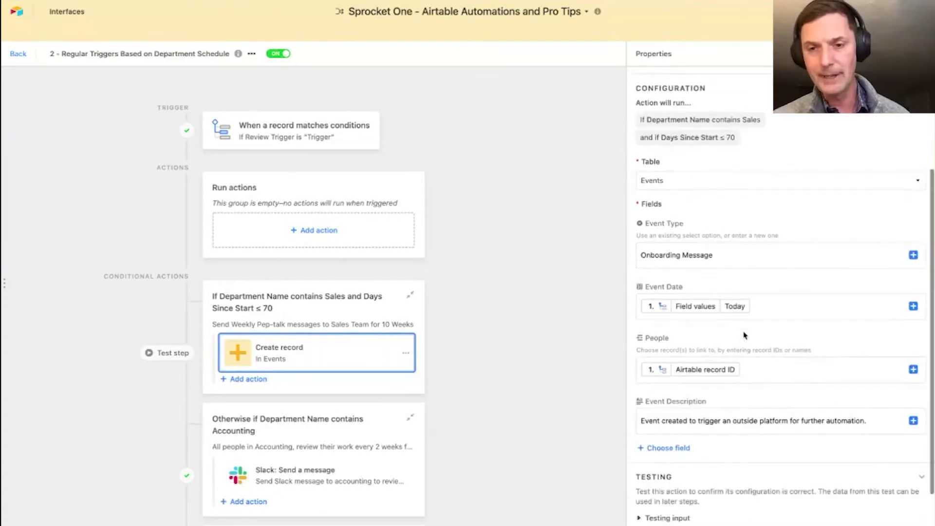
{"action": "left_click", "coordinate": [667, 256]}
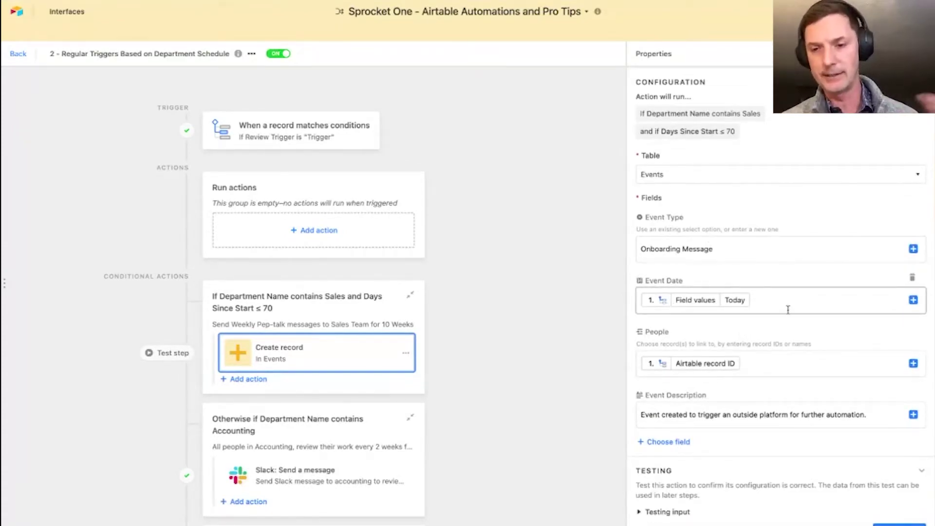
{"action": "scroll", "coordinate": [787, 309], "scroll_direction": "down", "scroll_amount": 2}
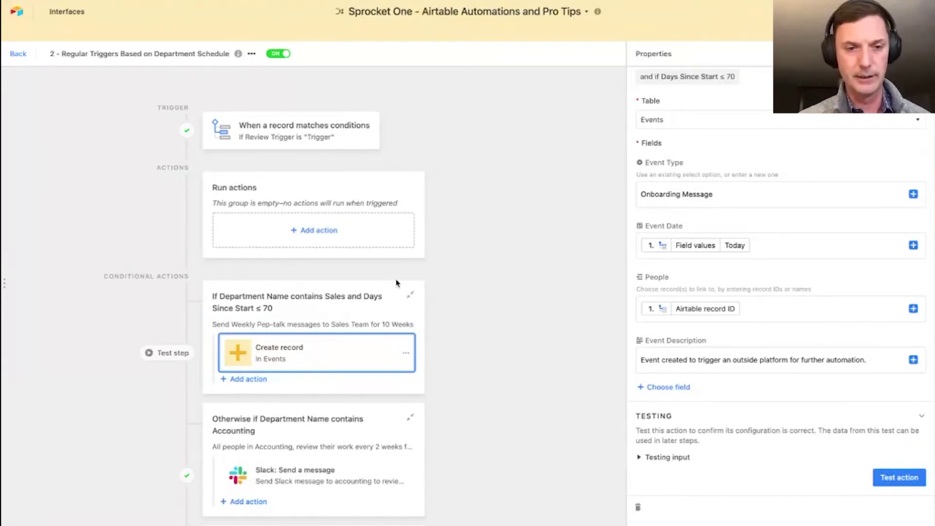
- Back in the table, set the first Sales person's Start Date to 12/29/2021
{"action": "left_click", "coordinate": [12, 54]}
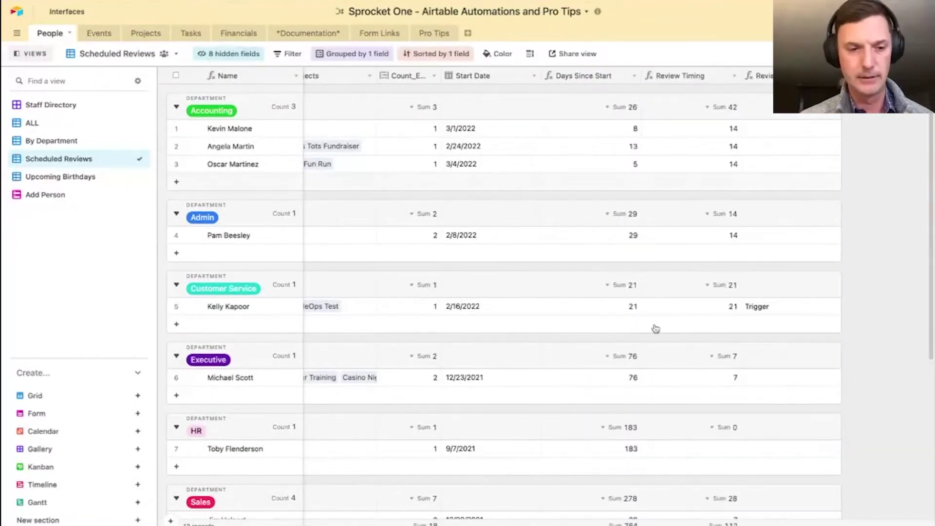
{"action": "scroll", "coordinate": [654, 328], "scroll_direction": "down", "scroll_amount": 5}
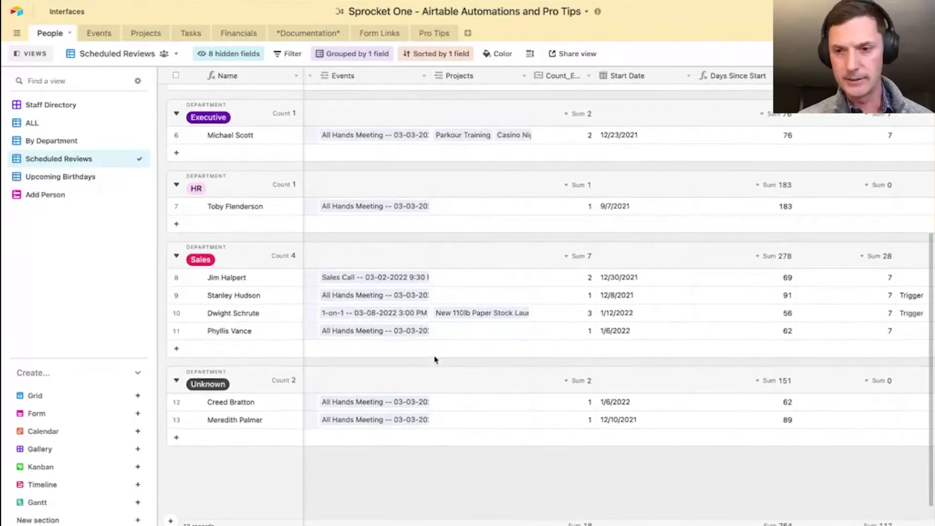
{"action": "scroll", "coordinate": [685, 359], "scroll_direction": "right", "scroll_amount": 3}
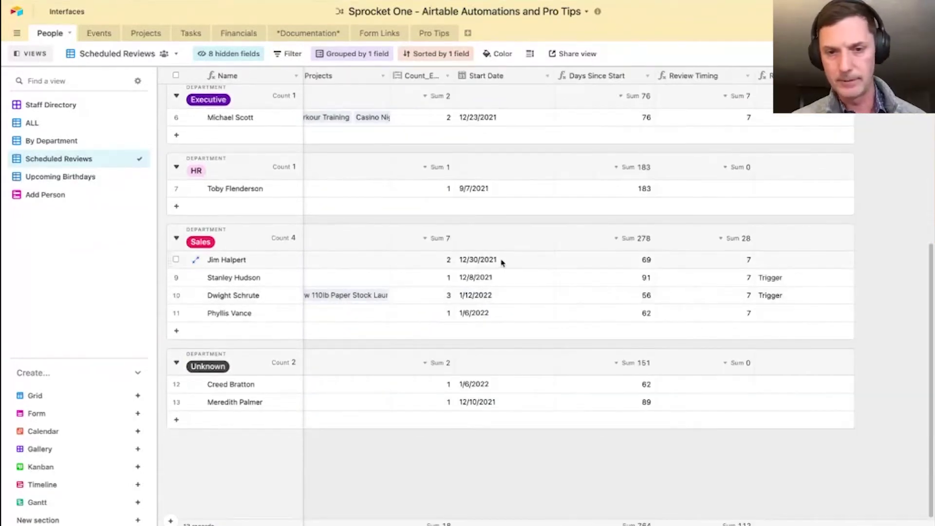
{"action": "double_click", "coordinate": [502, 260]}
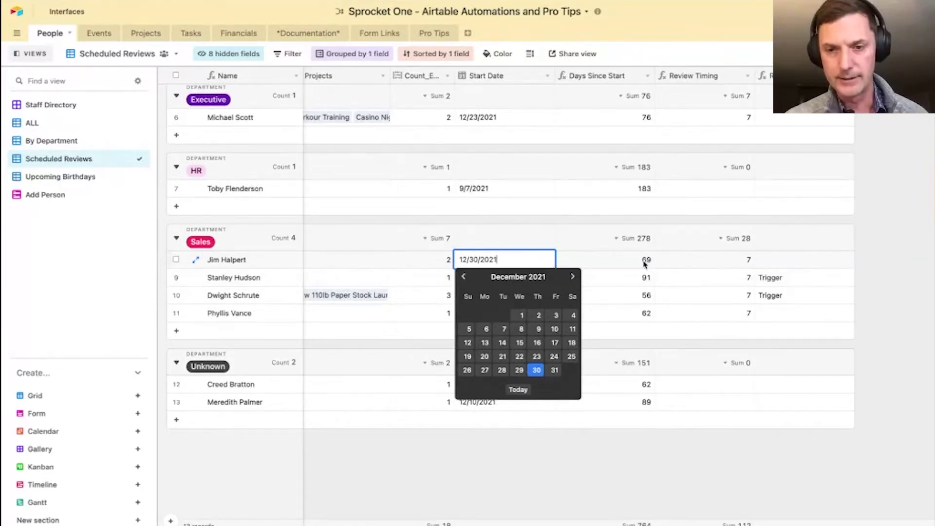
{"action": "left_click", "coordinate": [520, 371]}
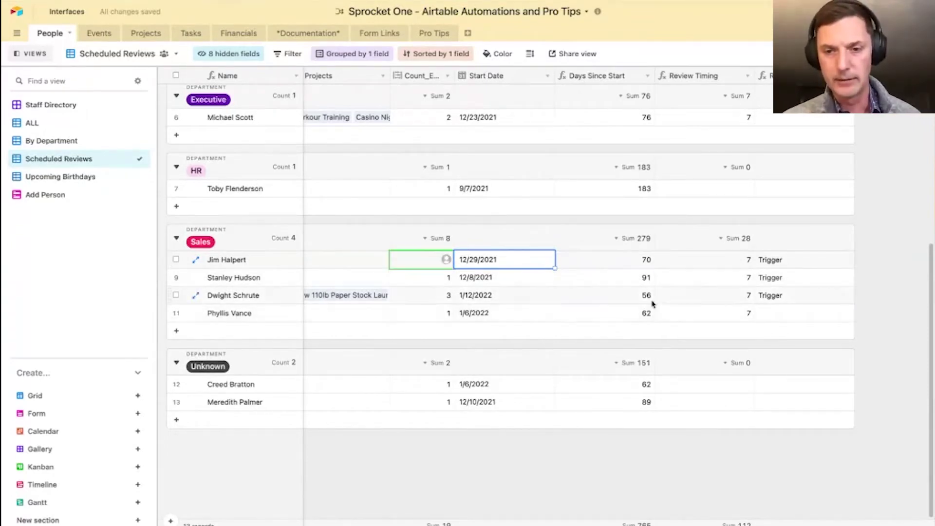
- Change row 11's Start Date to January 5, 2022 and show the automations list
{"action": "left_click", "coordinate": [522, 319]}
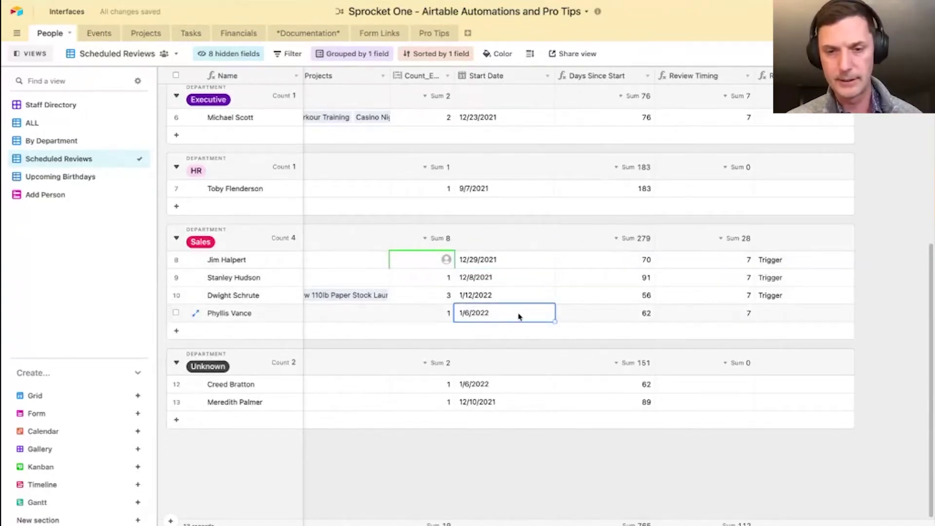
{"action": "left_click", "coordinate": [520, 317]}
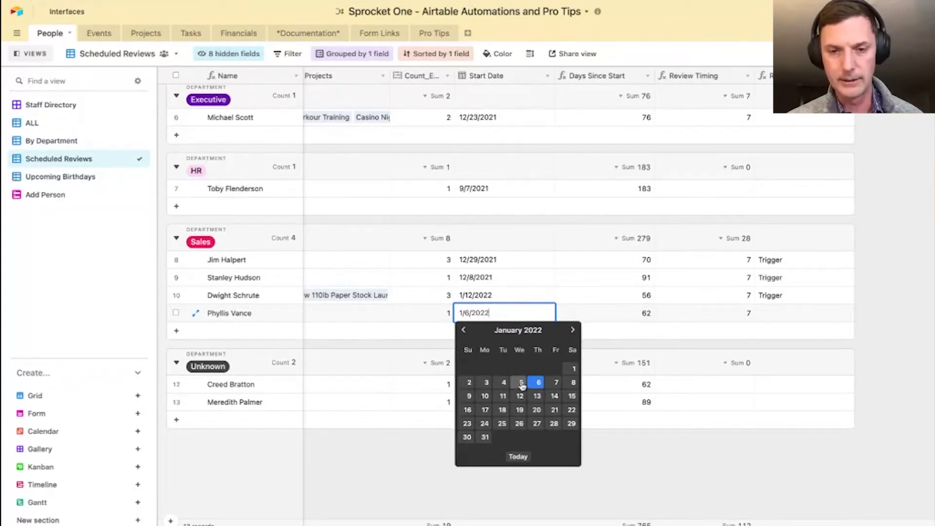
{"action": "left_click", "coordinate": [521, 384]}
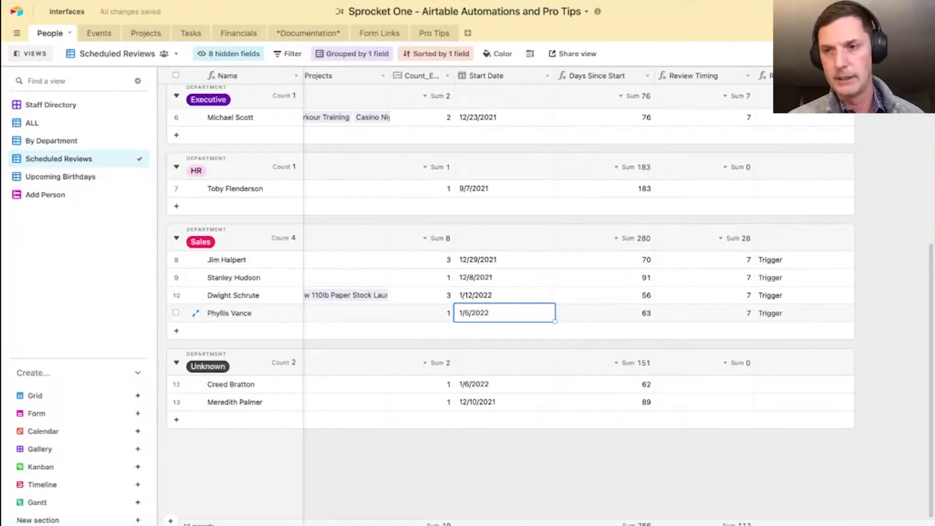
{"action": "left_click", "coordinate": [855, 33]}
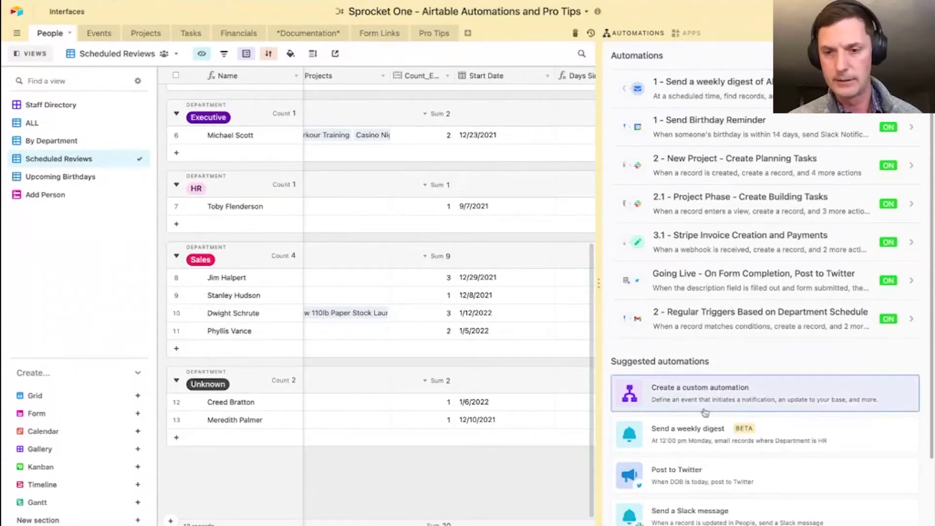
{"action": "left_click", "coordinate": [708, 329]}
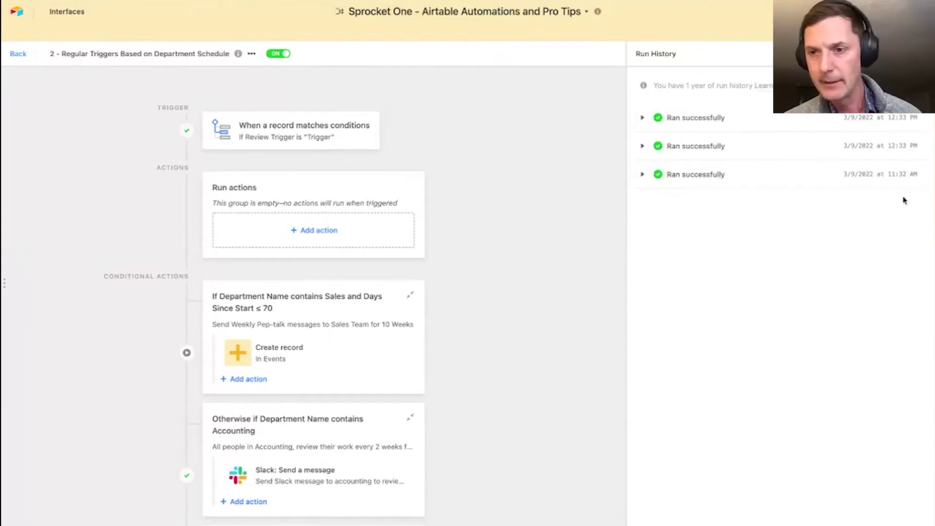
{"action": "left_click", "coordinate": [643, 147]}
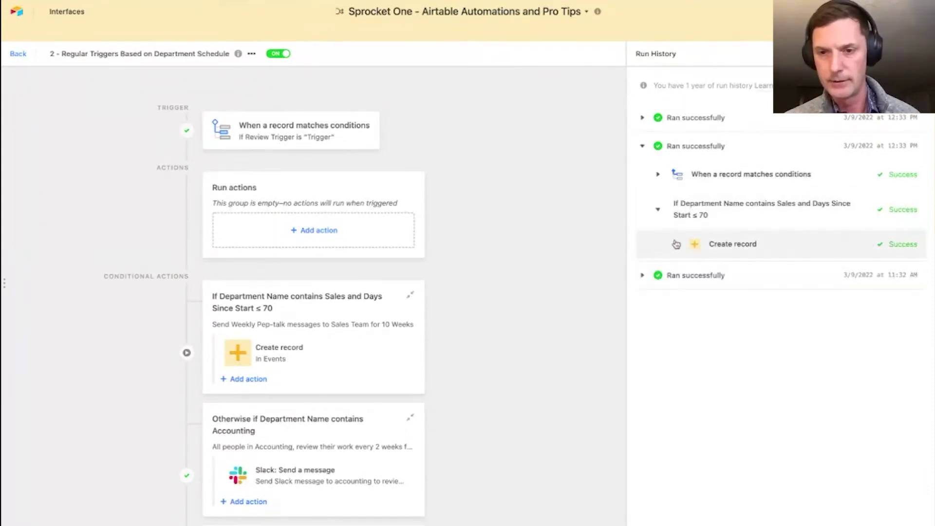
{"action": "left_click", "coordinate": [675, 244]}
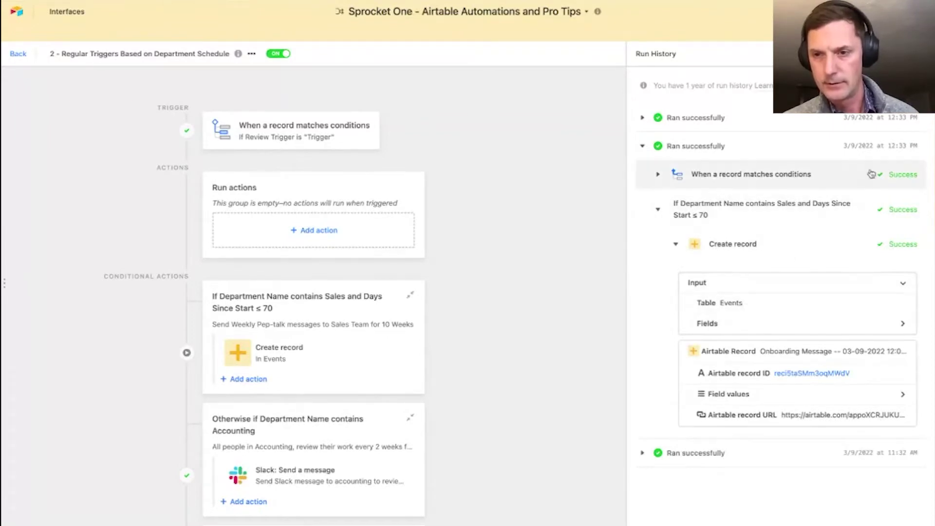
{"action": "left_click", "coordinate": [675, 180]}
{"action": "scroll", "coordinate": [750, 244], "scroll_direction": "down", "scroll_amount": 1}
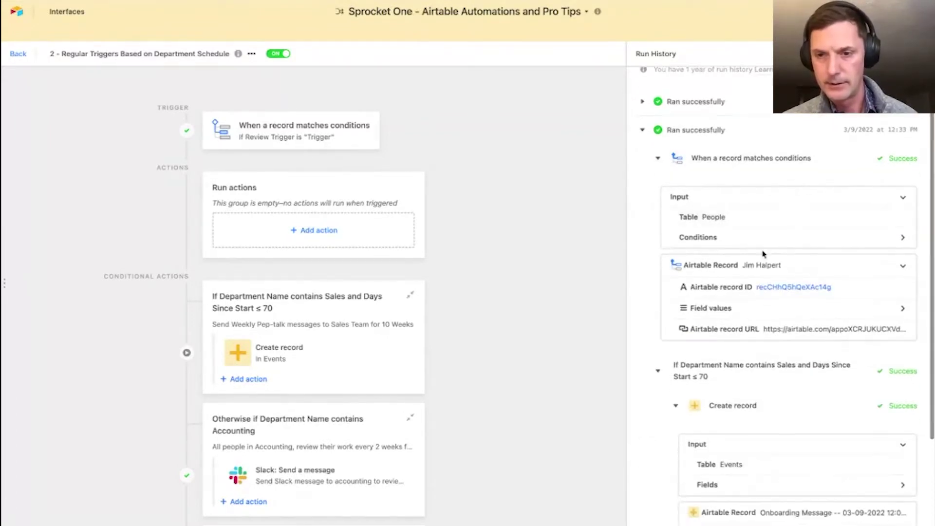
{"action": "scroll", "coordinate": [787, 319], "scroll_direction": "down", "scroll_amount": 3}
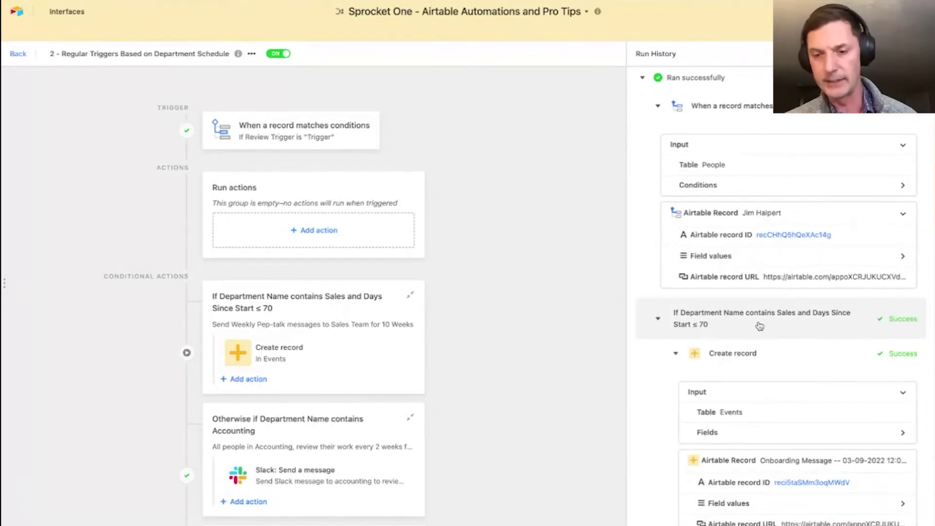
{"action": "scroll", "coordinate": [759, 326], "scroll_direction": "down", "scroll_amount": 4}
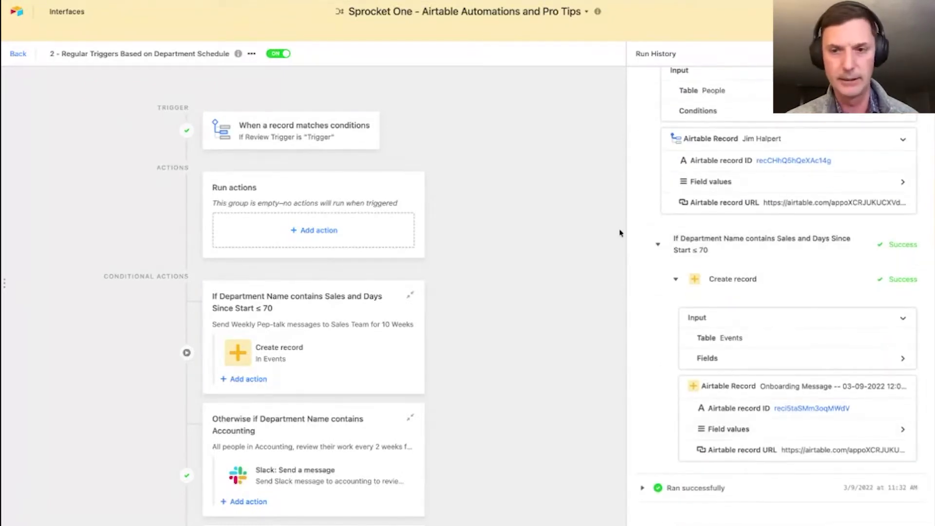
{"action": "scroll", "coordinate": [655, 243], "scroll_direction": "up", "scroll_amount": 5}
{"action": "left_click", "coordinate": [641, 146]}
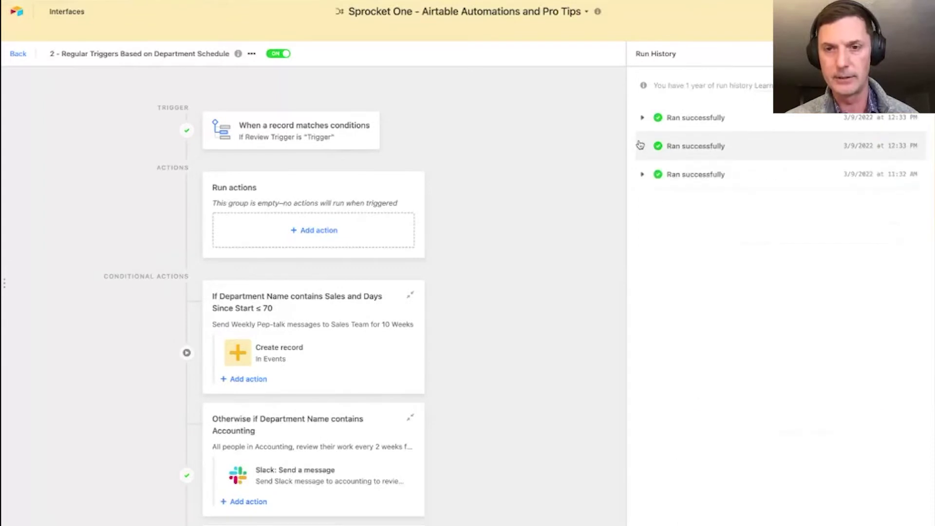
{"action": "left_click", "coordinate": [701, 118]}
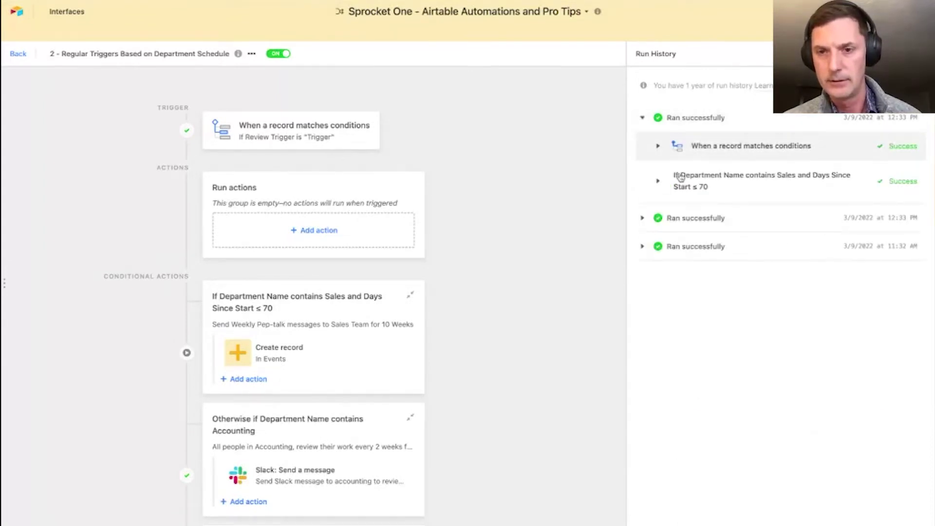
{"action": "left_click", "coordinate": [659, 146]}
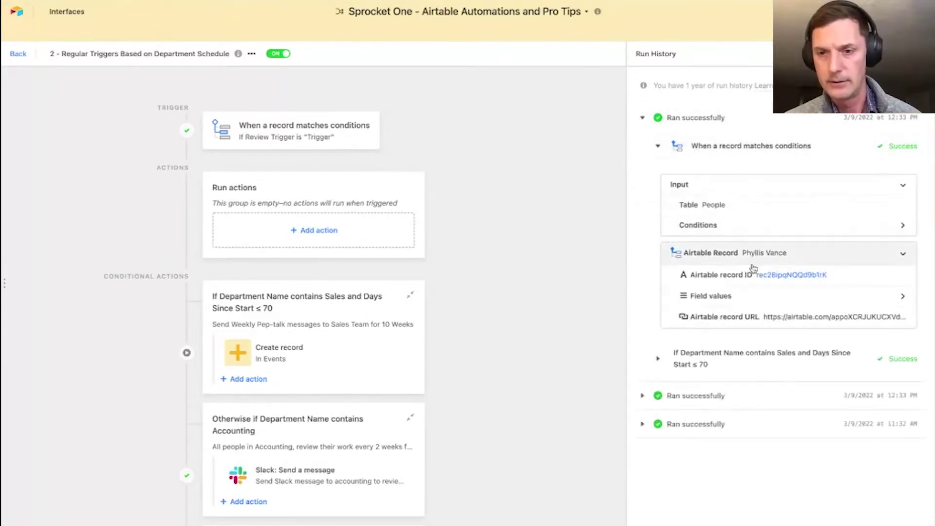
{"action": "left_click", "coordinate": [18, 54]}
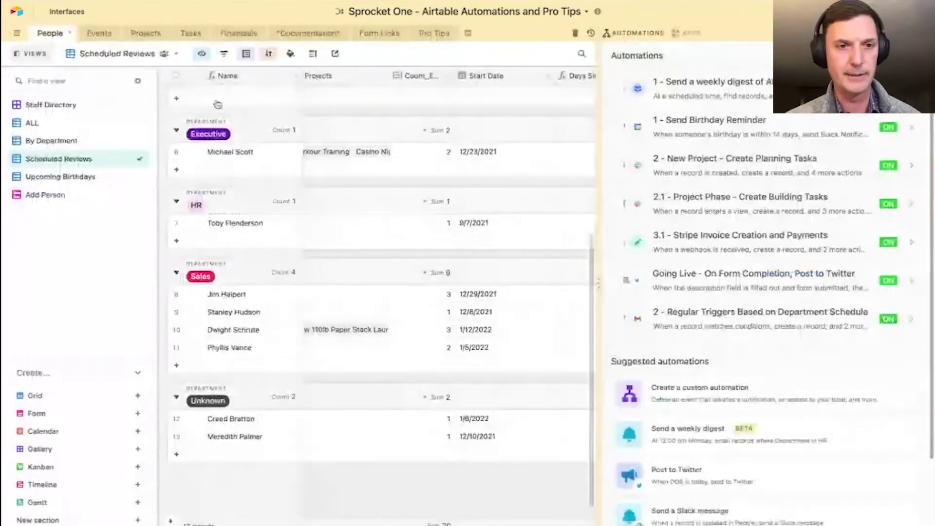
- Switch to the full-width Events table and inspect the Outside Platform field's formula
{"action": "left_click", "coordinate": [98, 33]}
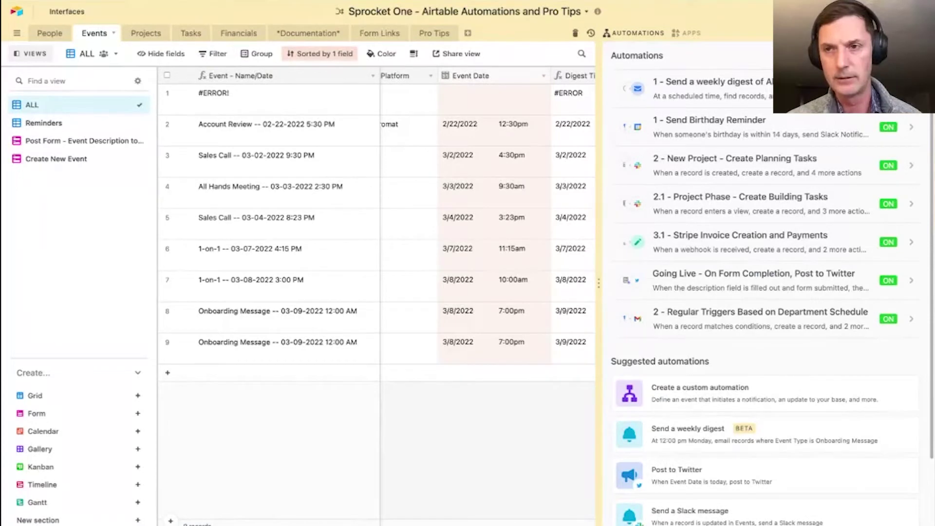
{"action": "left_click", "coordinate": [911, 56]}
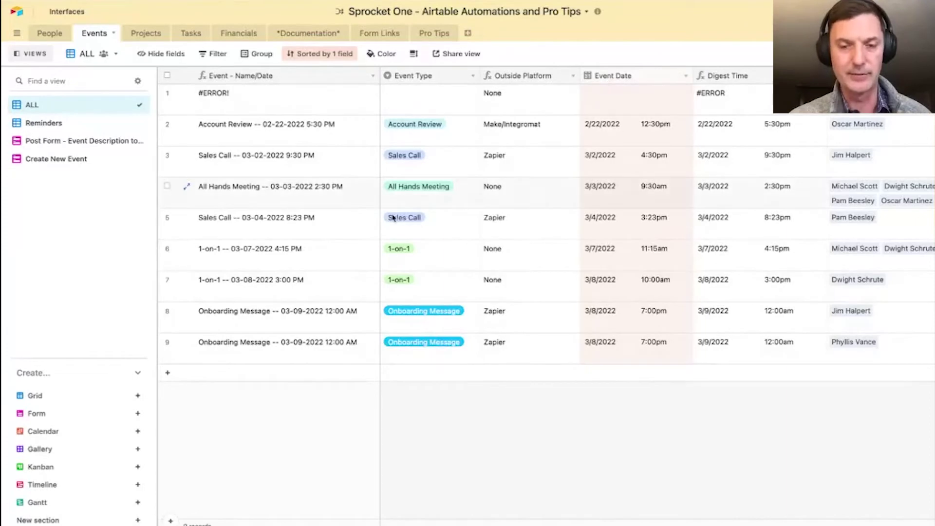
{"action": "left_click", "coordinate": [573, 76]}
{"action": "left_click", "coordinate": [563, 91]}
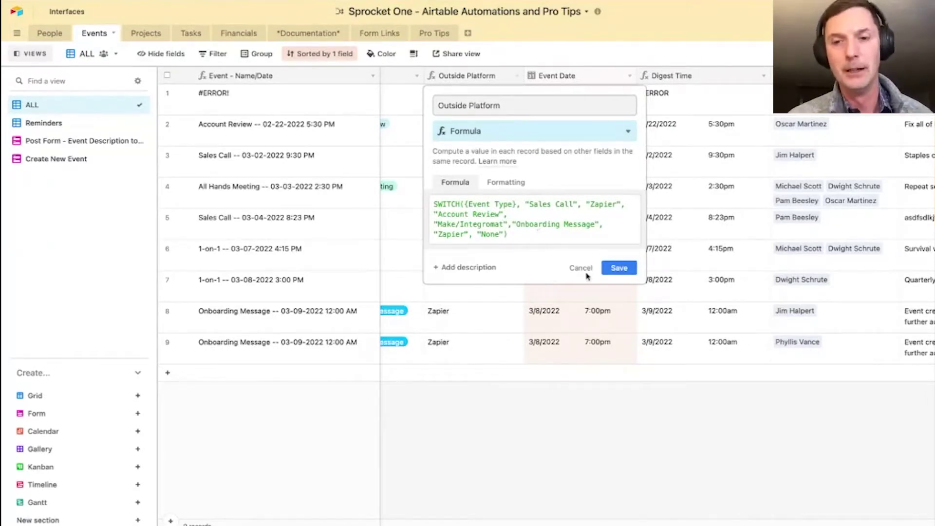
{"action": "left_click", "coordinate": [620, 268]}
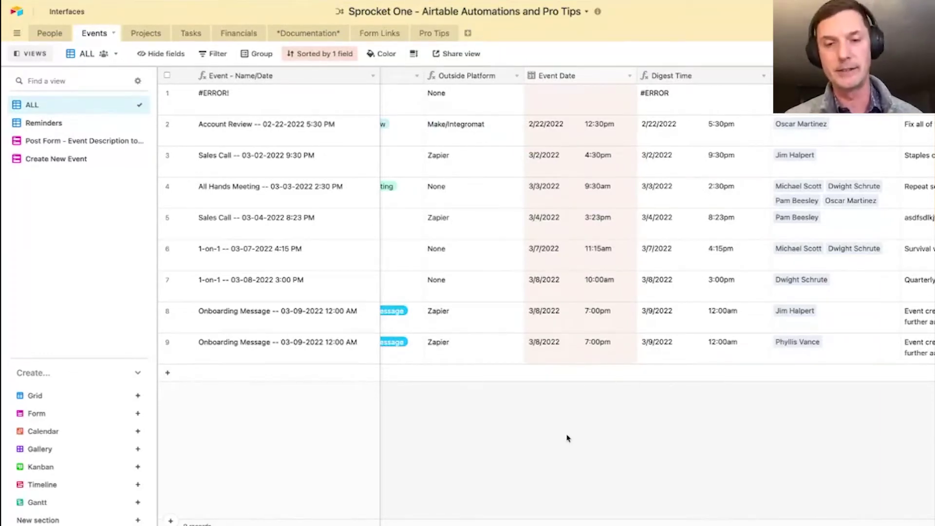
{"action": "scroll", "coordinate": [492, 402], "scroll_direction": "left", "scroll_amount": 3}
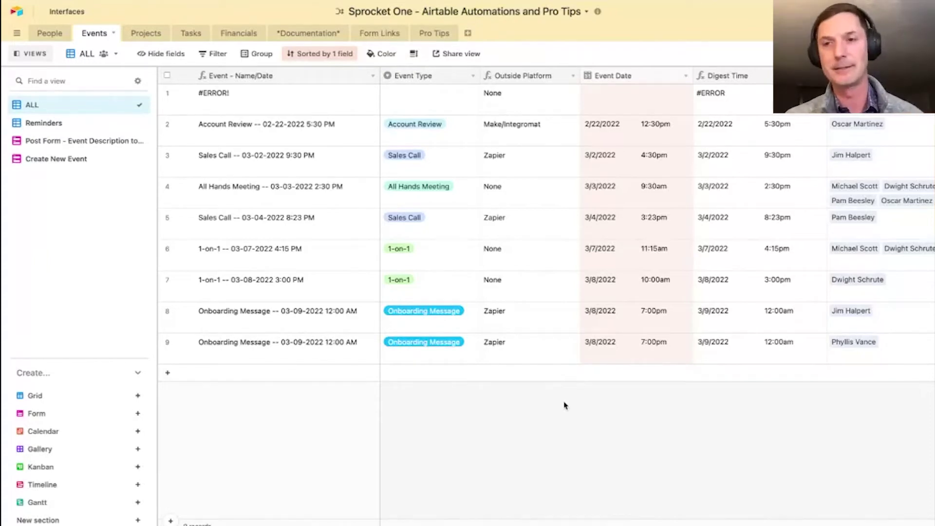
- Open '2 - Regular Triggers Based on Department Schedule' and review the Accounting and Executive condition groups
{"action": "left_click", "coordinate": [847, 34]}
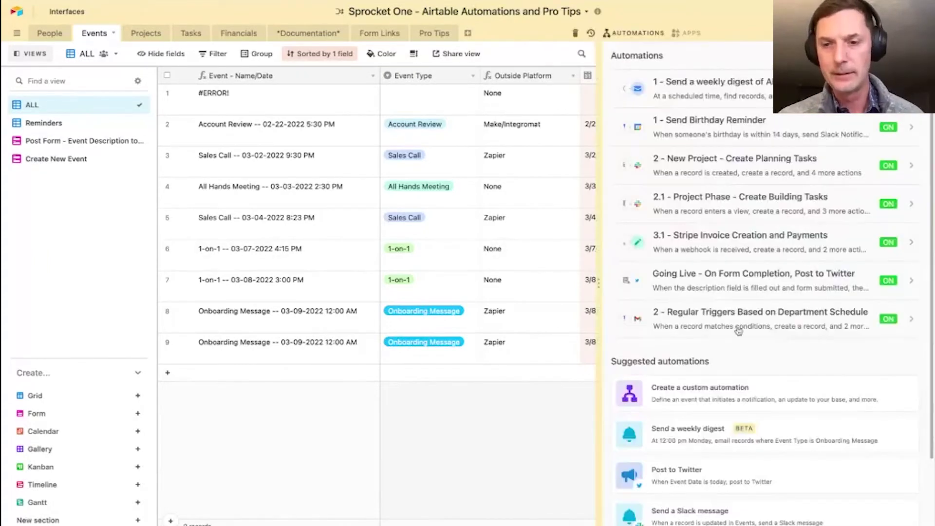
{"action": "left_click", "coordinate": [757, 310]}
{"action": "scroll", "coordinate": [425, 250], "scroll_direction": "down", "scroll_amount": 3}
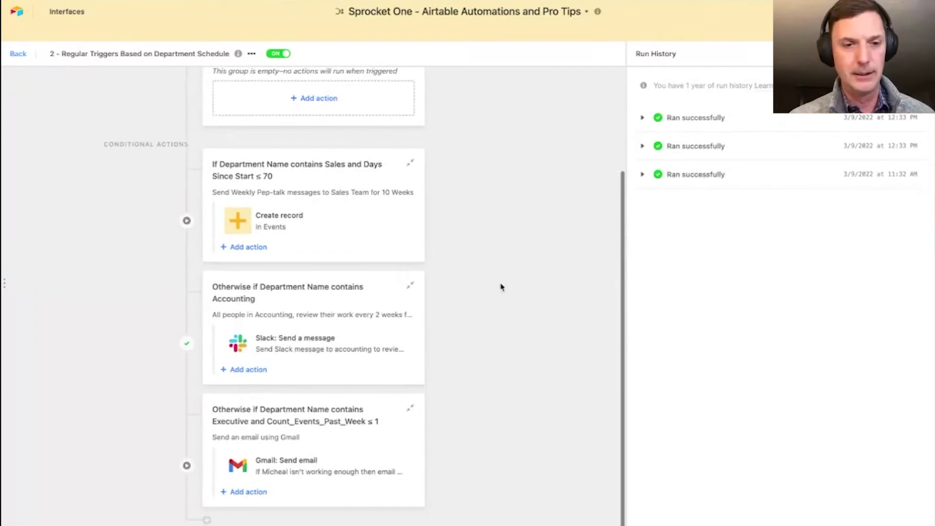
{"action": "left_click", "coordinate": [303, 291]}
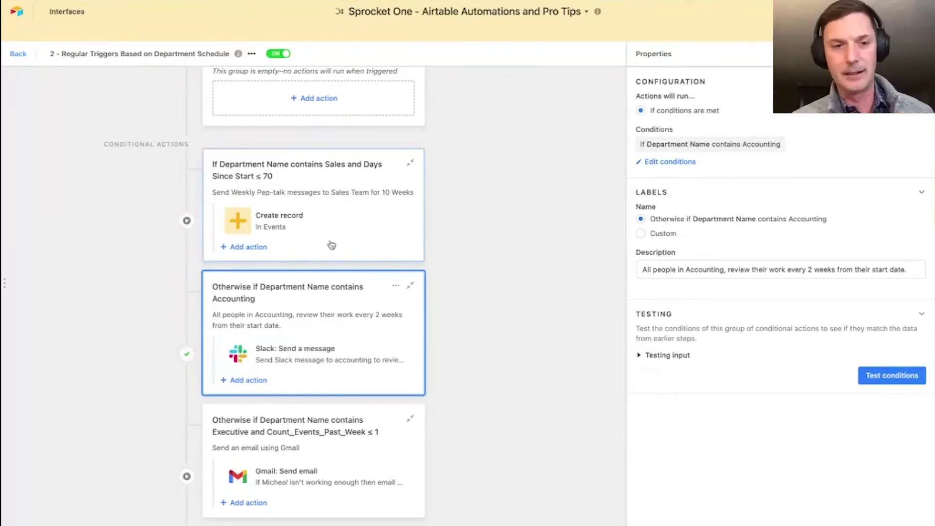
{"action": "scroll", "coordinate": [373, 363], "scroll_direction": "down", "scroll_amount": 1}
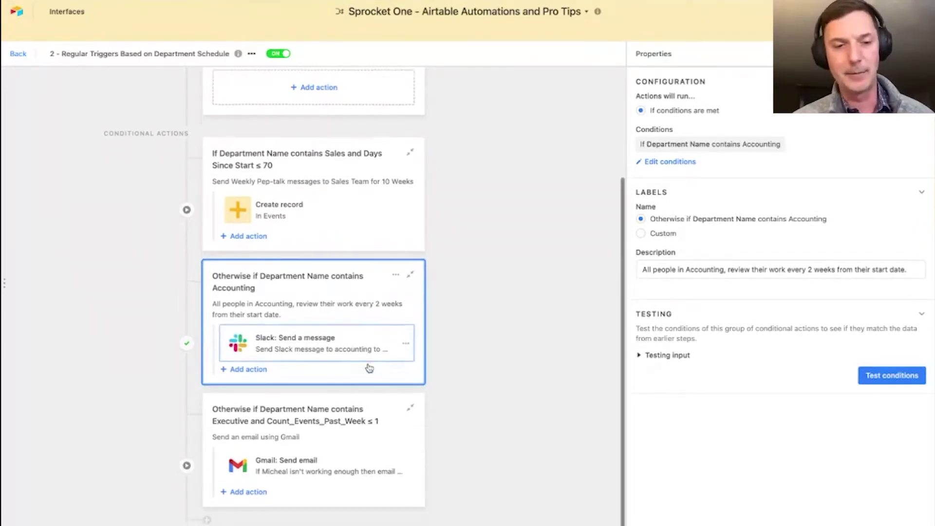
{"action": "left_click", "coordinate": [320, 417]}
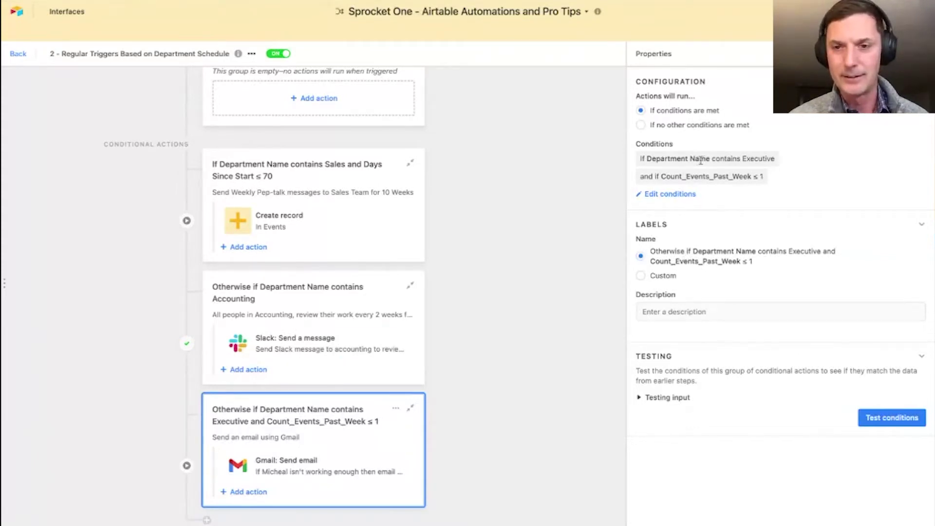
{"action": "left_click", "coordinate": [654, 195]}
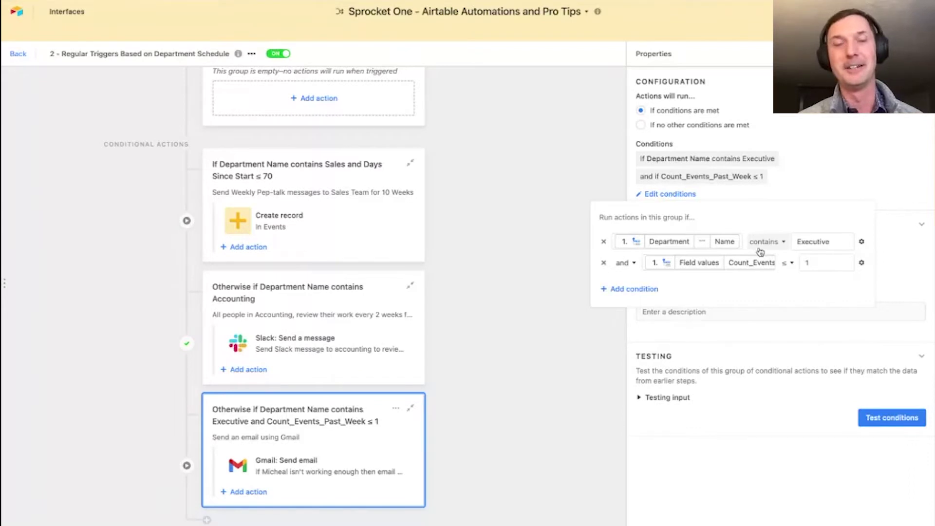
- Review the Gmail email action's configuration, then return to the Events table
{"action": "left_click", "coordinate": [310, 471]}
{"action": "scroll", "coordinate": [750, 414], "scroll_direction": "down", "scroll_amount": 5}
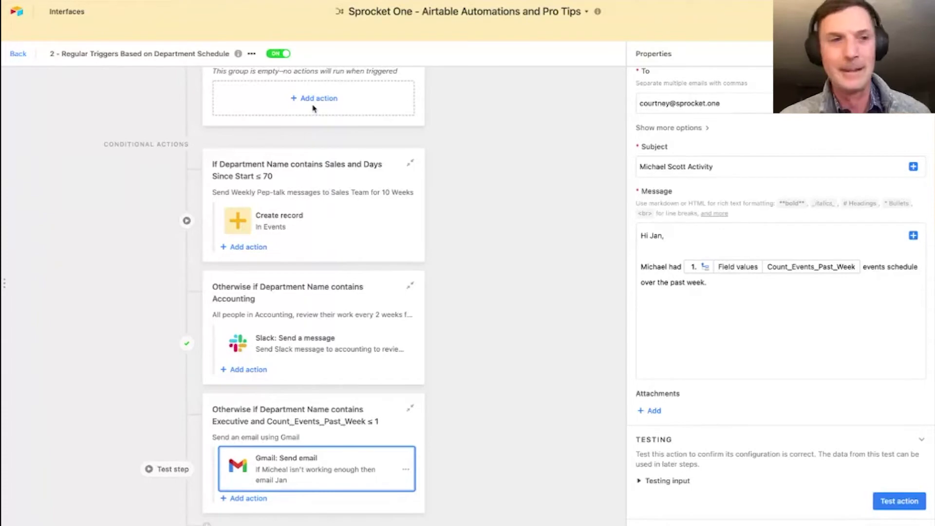
{"action": "left_click", "coordinate": [18, 53]}
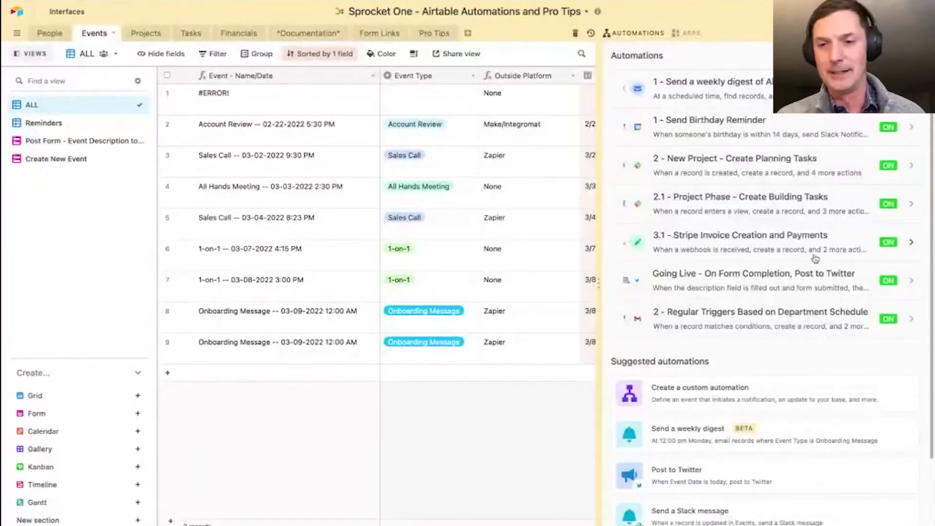
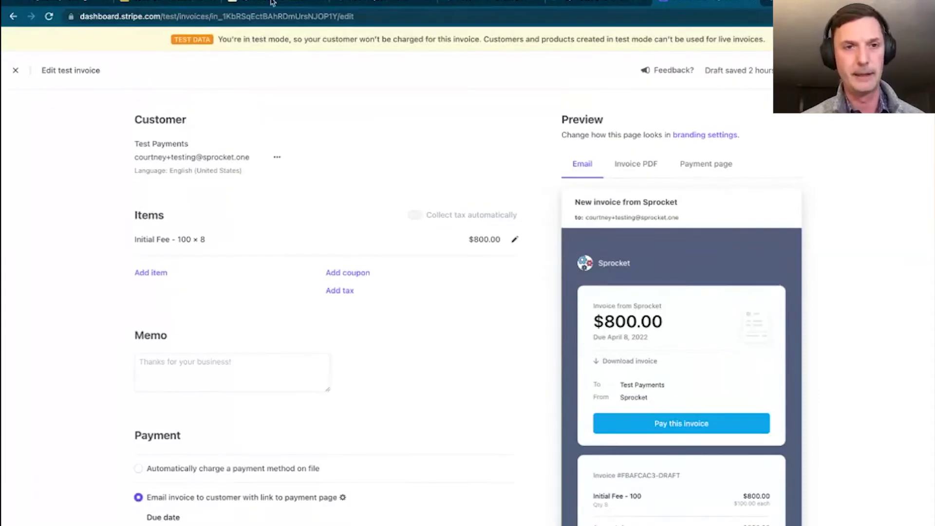
- Leave the automation editor and open the Financials table with the automations panel closed
{"action": "left_click", "coordinate": [272, 2]}
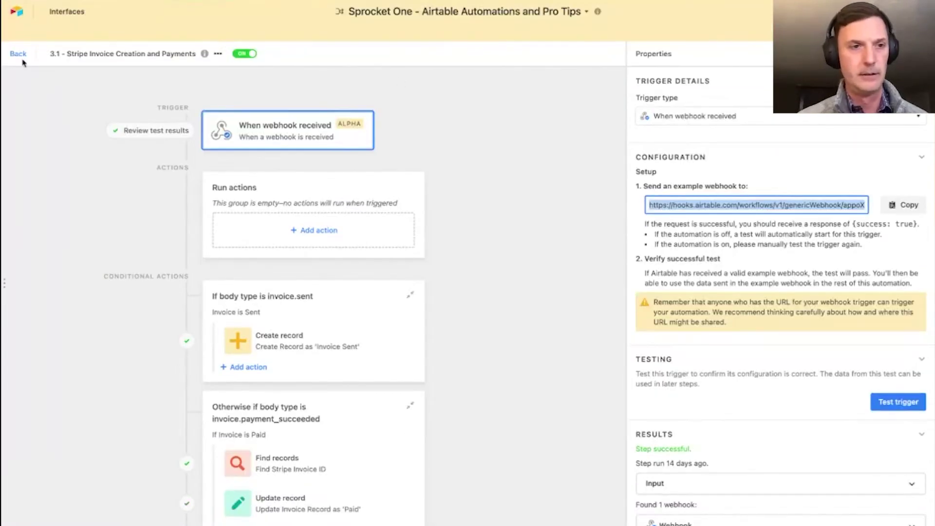
{"action": "left_click", "coordinate": [21, 55]}
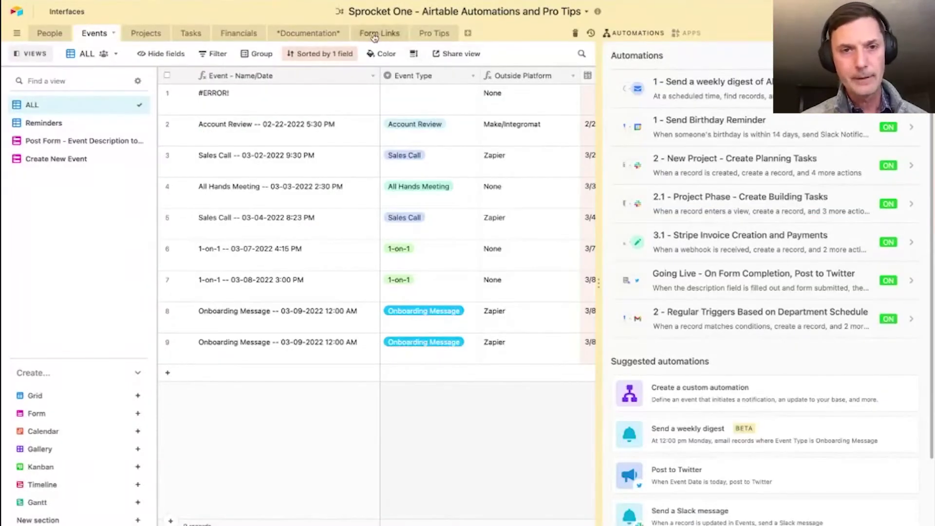
{"action": "left_click", "coordinate": [309, 34]}
{"action": "left_click", "coordinate": [240, 34]}
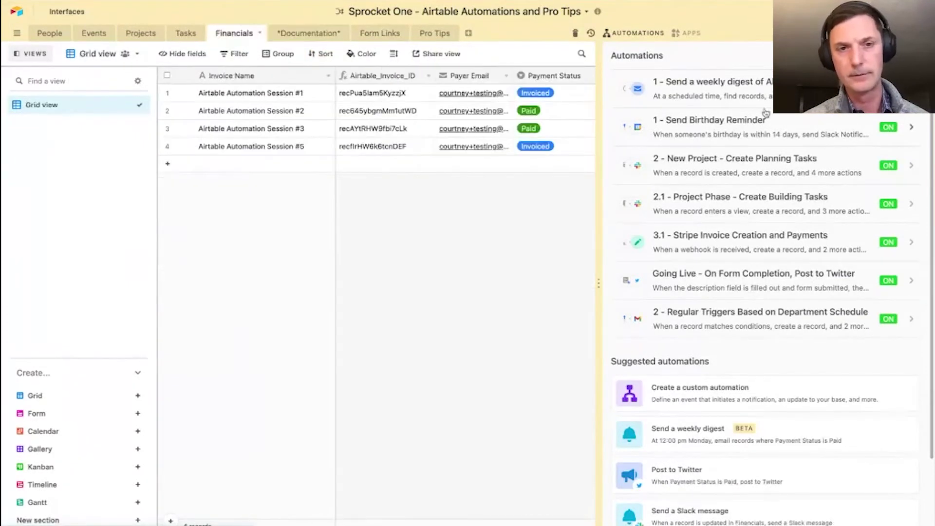
{"action": "left_click", "coordinate": [358, 207]}
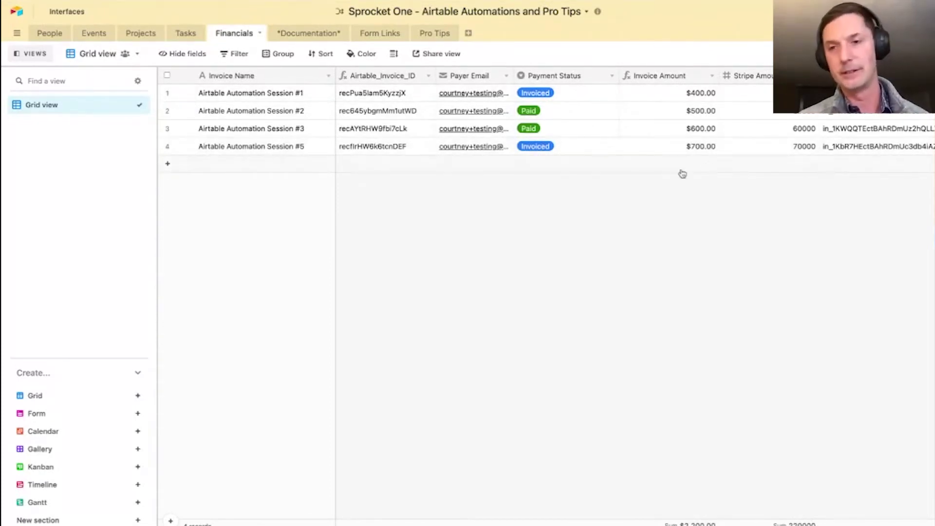
- Hide the Stripe Amount field in the Financials grid
{"action": "scroll", "coordinate": [756, 209], "scroll_direction": "right", "scroll_amount": 3}
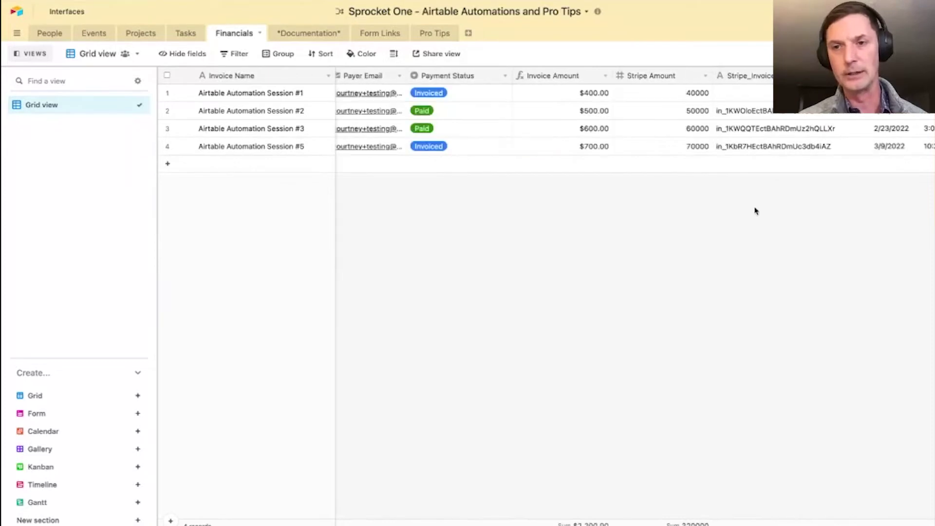
{"action": "left_click", "coordinate": [705, 76]}
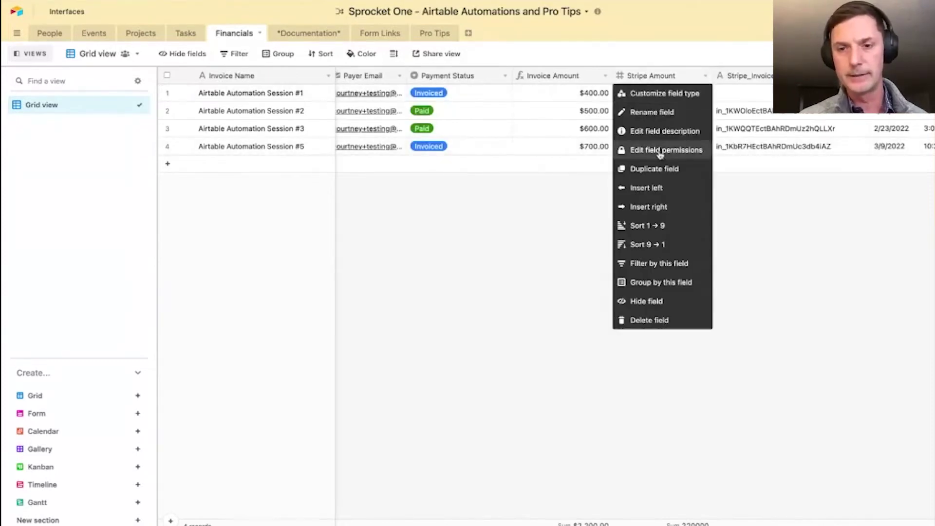
{"action": "left_click", "coordinate": [648, 301]}
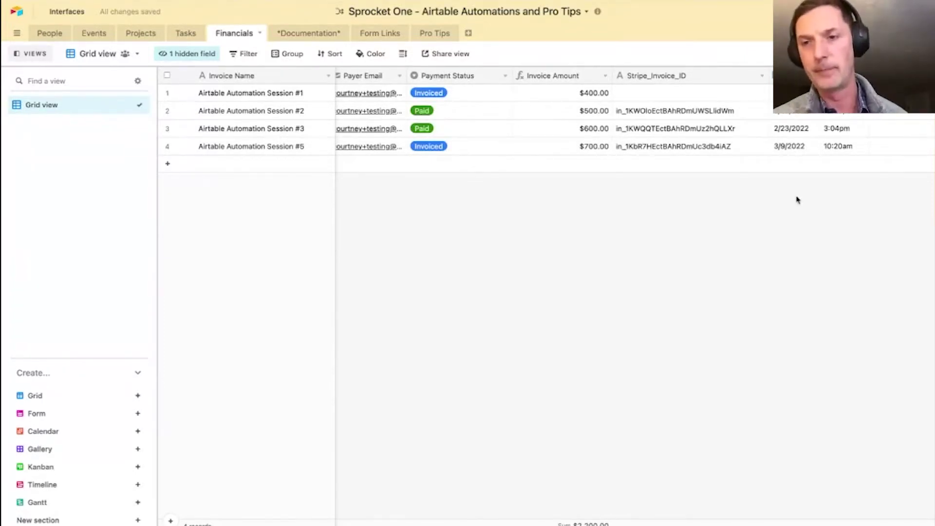
{"action": "scroll", "coordinate": [726, 192], "scroll_direction": "right", "scroll_amount": 3}
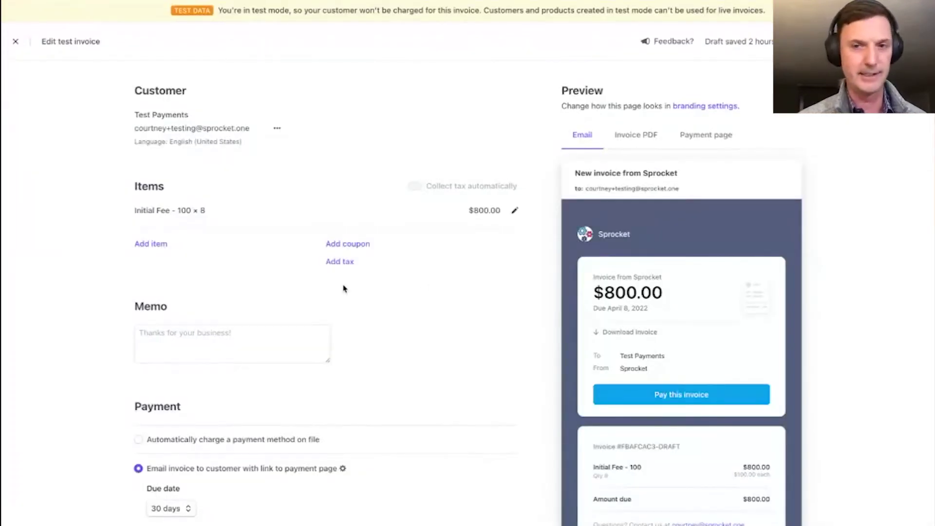
- Send the $800.00 test invoice from the invoice editor and confirm in the dialog
{"action": "scroll", "coordinate": [797, 236], "scroll_direction": "down", "scroll_amount": 2}
{"action": "scroll", "coordinate": [505, 257], "scroll_direction": "down", "scroll_amount": 5}
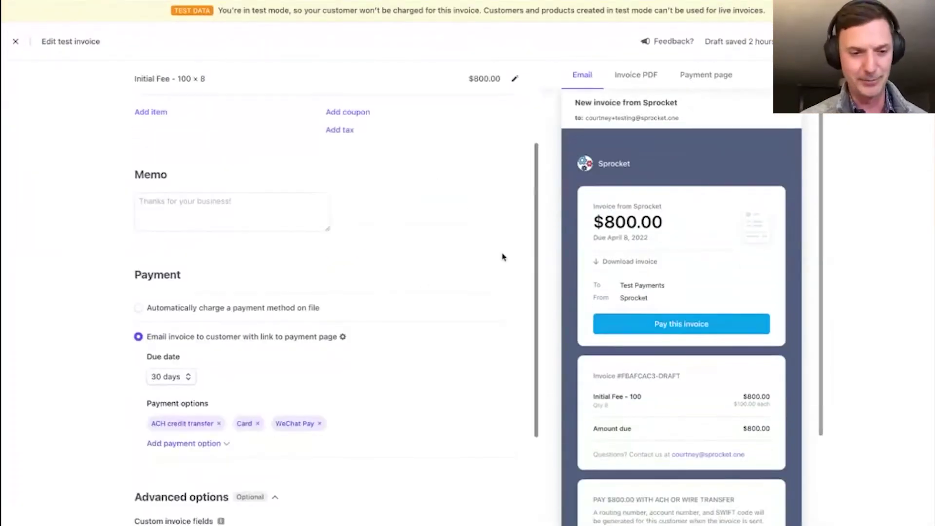
{"action": "scroll", "coordinate": [504, 257], "scroll_direction": "down", "scroll_amount": 2}
{"action": "scroll", "coordinate": [503, 256], "scroll_direction": "up", "scroll_amount": 6}
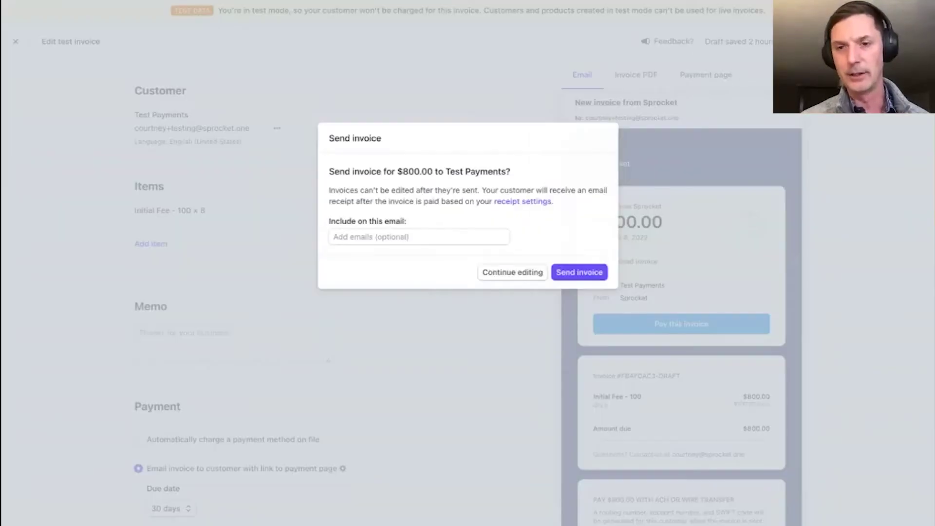
{"action": "left_click", "coordinate": [892, 41]}
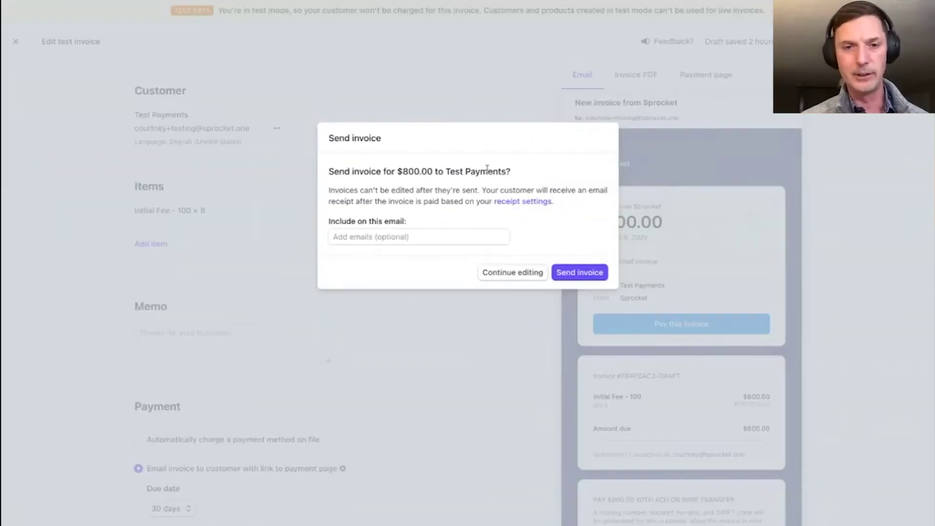
{"action": "left_click", "coordinate": [590, 273]}
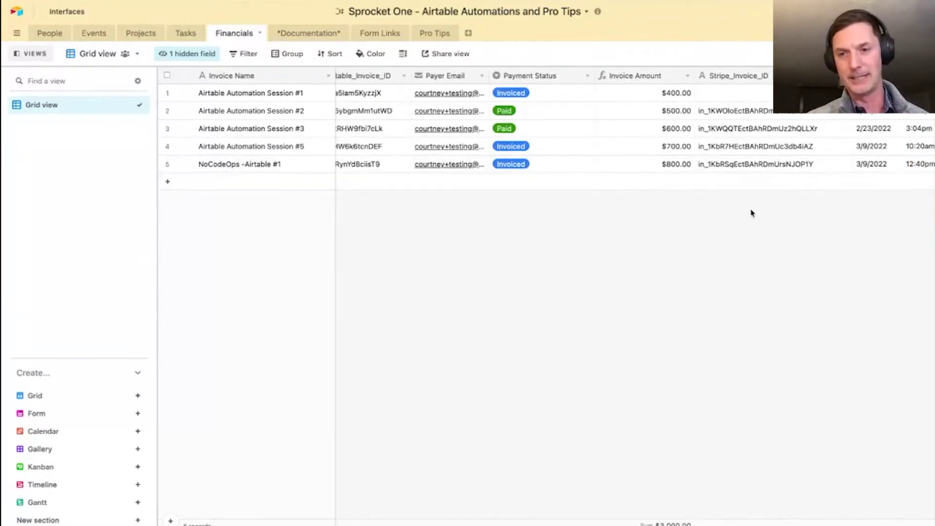
- Scroll the Financials grid to check the new $800.00 NoCodeOps -Airtable #1 record marked Invoiced
{"action": "scroll", "coordinate": [752, 211], "scroll_direction": "right", "scroll_amount": 4}
{"action": "scroll", "coordinate": [752, 213], "scroll_direction": "left", "scroll_amount": 4}
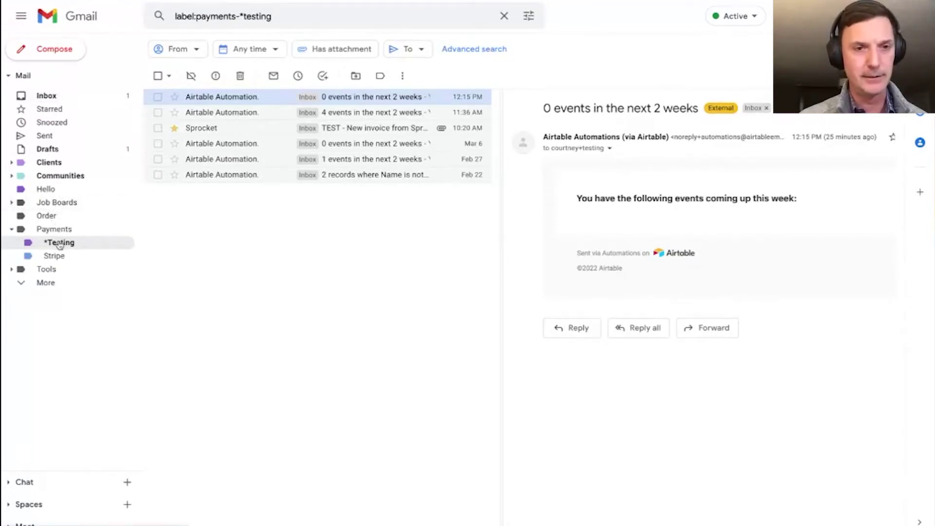
- Open the newest Sprocket invoice email and follow Pay this invoice to Stripe's payment page
{"action": "left_click", "coordinate": [233, 100]}
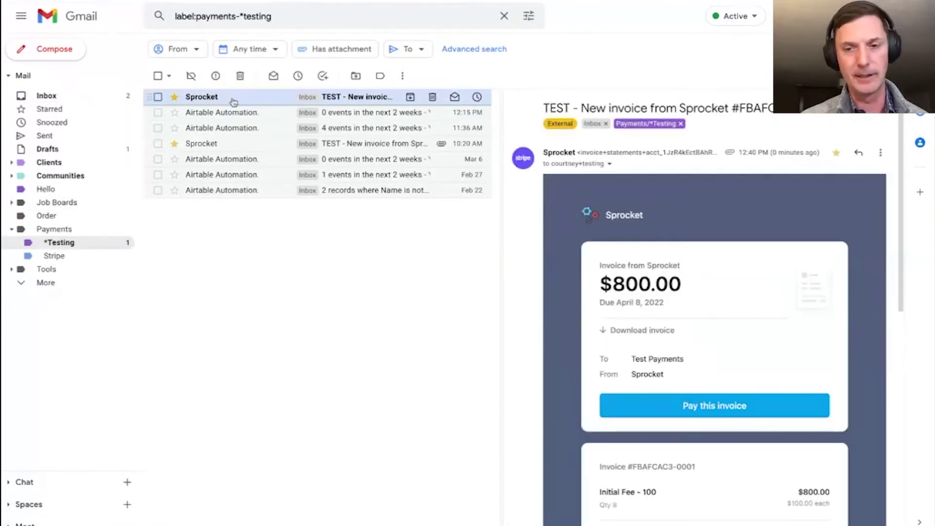
{"action": "scroll", "coordinate": [795, 285], "scroll_direction": "down", "scroll_amount": 3}
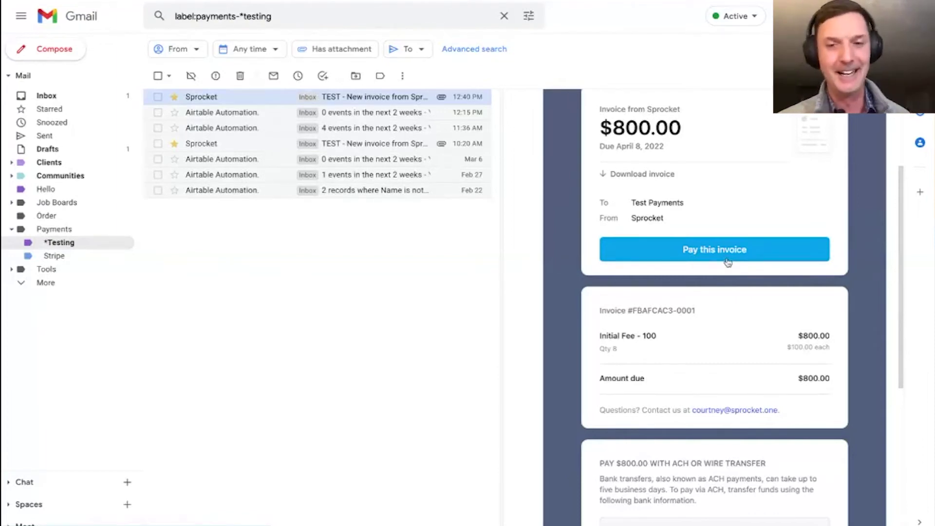
{"action": "scroll", "coordinate": [729, 265], "scroll_direction": "up", "scroll_amount": 1}
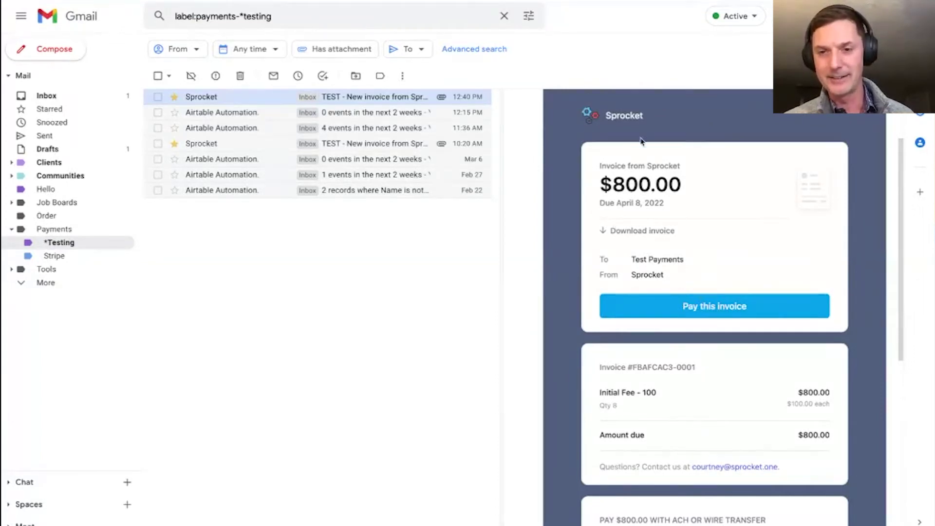
{"action": "left_click", "coordinate": [720, 307]}
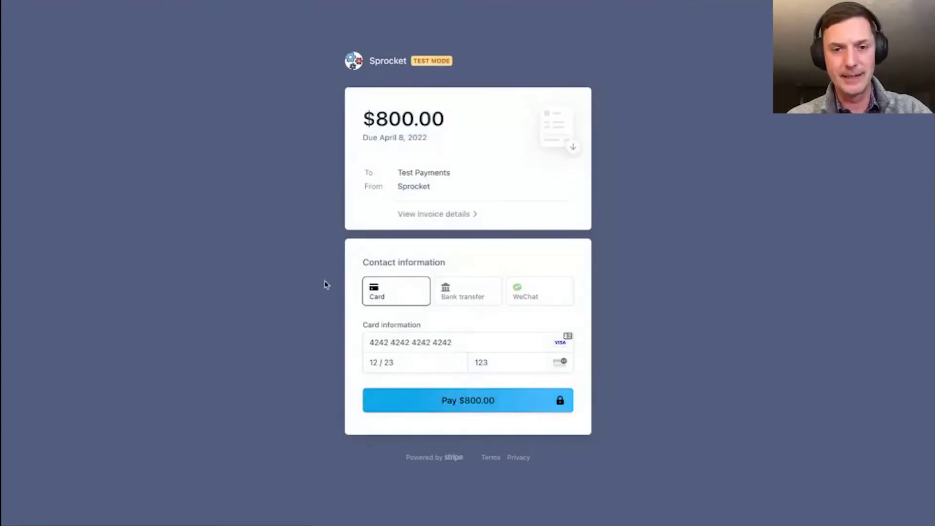
- Pay the $800.00 Sprocket invoice with the prefilled test card after viewing the invoice details
{"action": "left_click", "coordinate": [458, 392]}
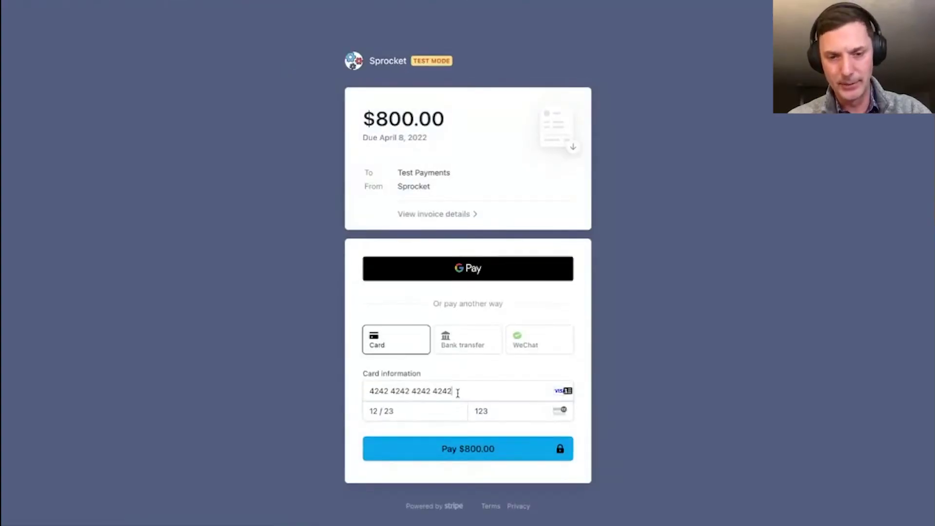
{"action": "left_click", "coordinate": [319, 372]}
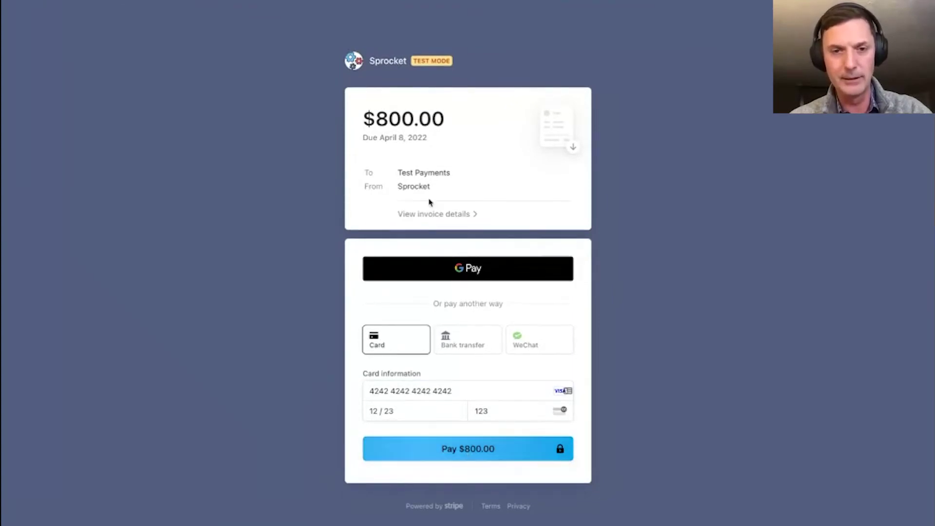
{"action": "left_click", "coordinate": [451, 215]}
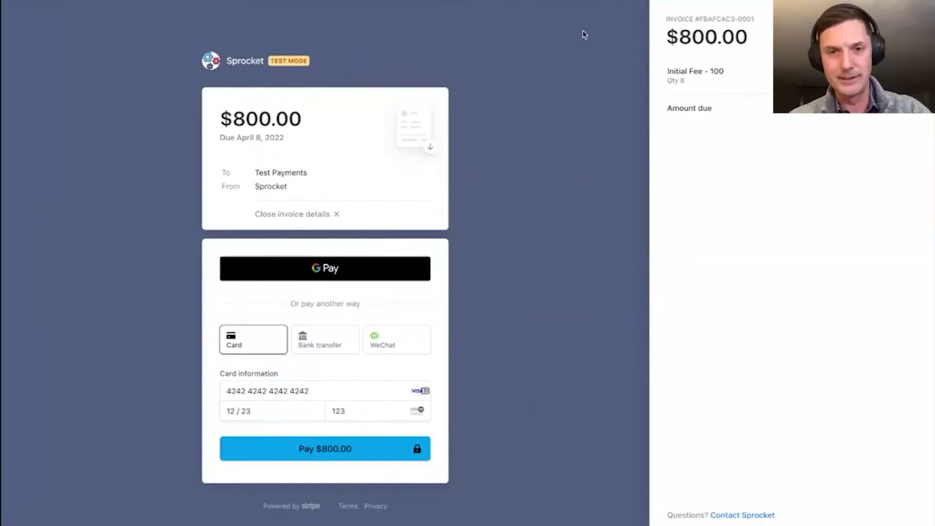
{"action": "left_click", "coordinate": [376, 449]}
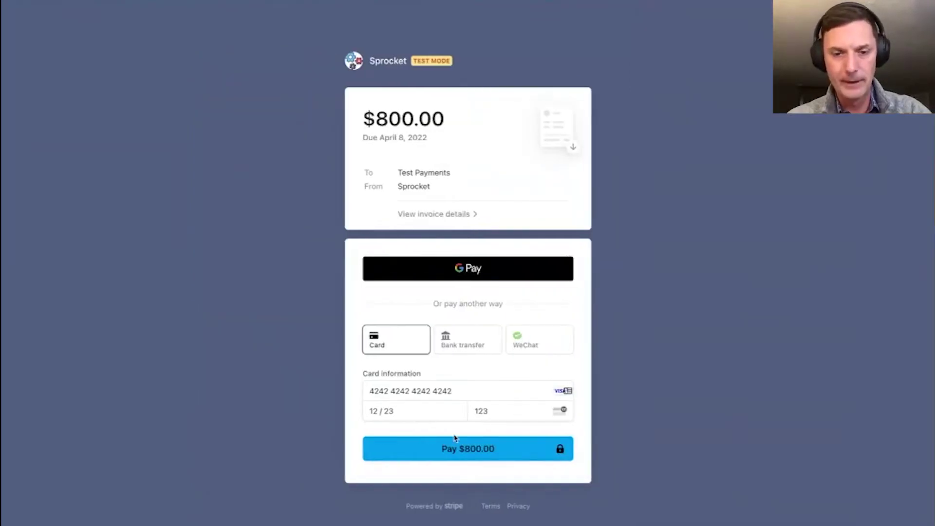
{"action": "left_click", "coordinate": [460, 449]}
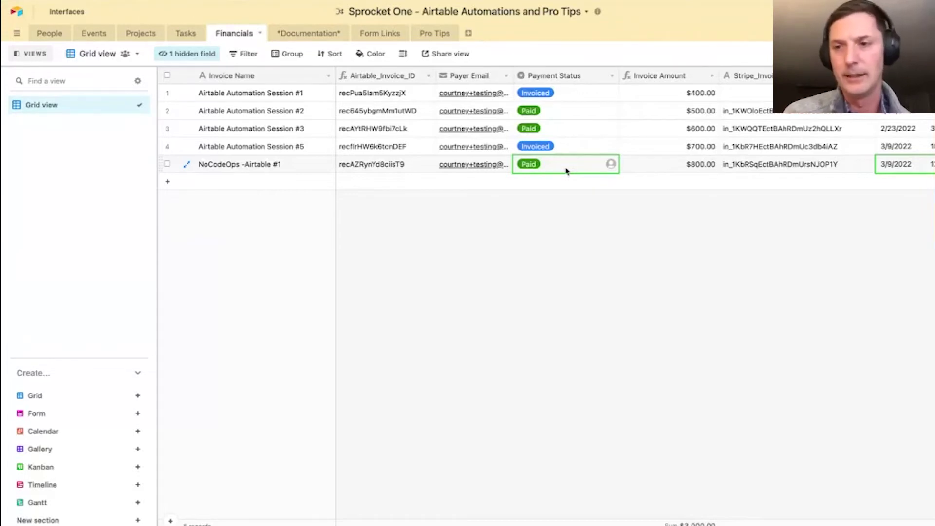
- Widen the Stripe payment ID column to show row 5's full payment ID
{"action": "scroll", "coordinate": [703, 221], "scroll_direction": "right", "scroll_amount": 5}
{"action": "left_click", "coordinate": [787, 164]}
{"action": "left_click_drag", "start_coordinate": [852, 76], "coordinate": [888, 76]}
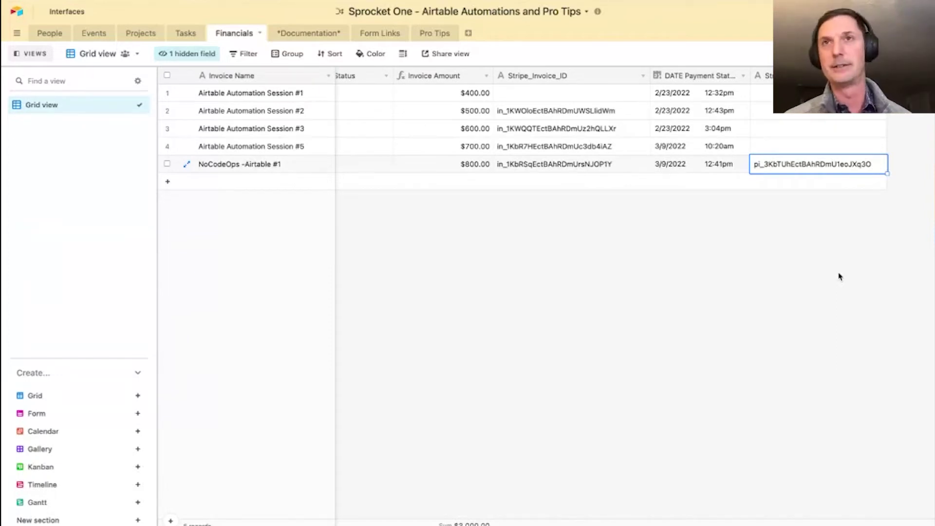
{"action": "scroll", "coordinate": [649, 232], "scroll_direction": "left", "scroll_amount": 10}
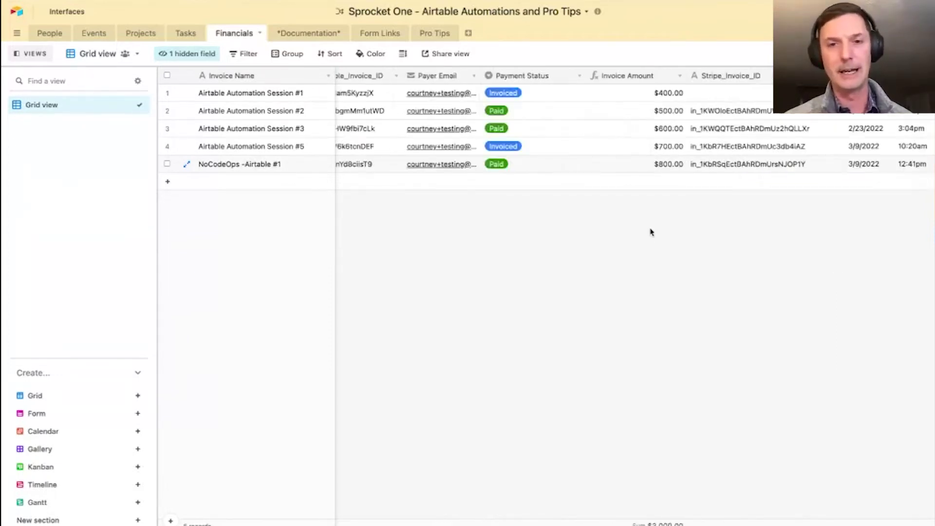
- Check row 4's payment status and date, widen DATE Payment Status Changed, and list the automations
{"action": "left_click", "coordinate": [545, 147]}
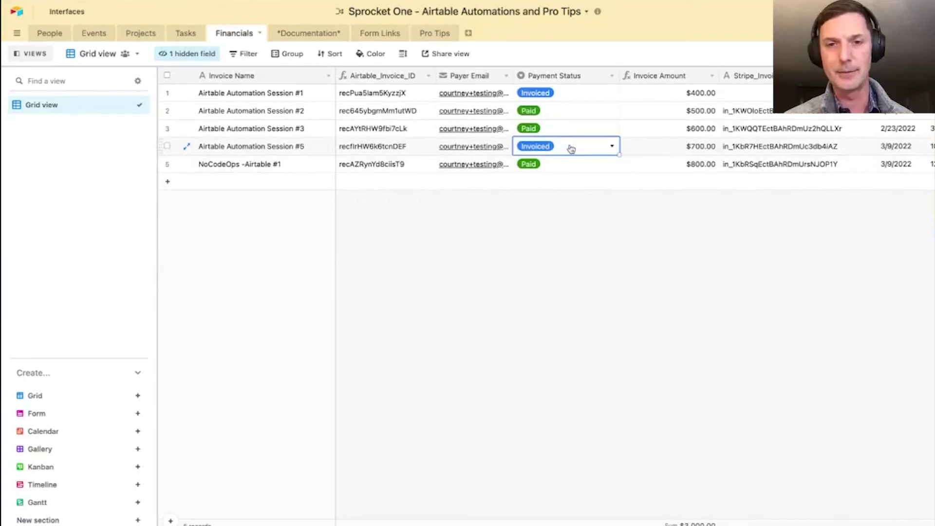
{"action": "scroll", "coordinate": [558, 148], "scroll_direction": "right", "scroll_amount": 5}
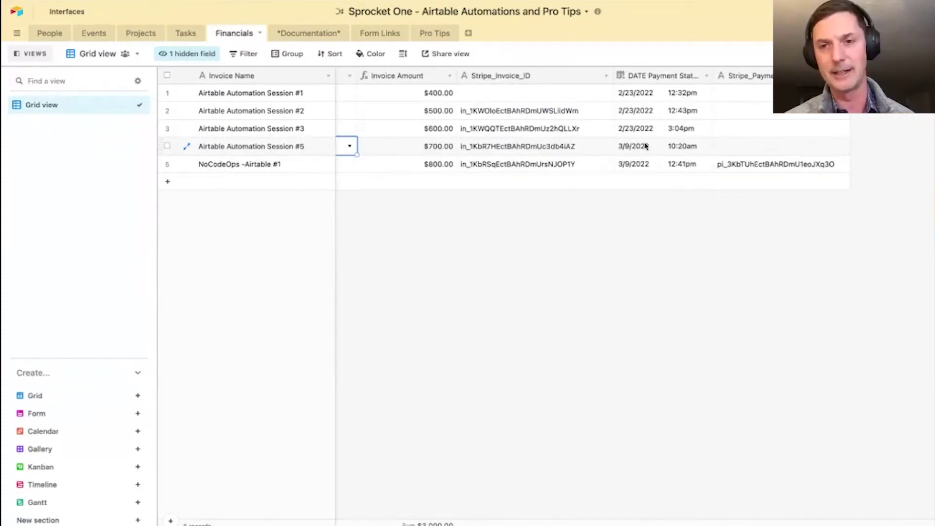
{"action": "left_click_drag", "start_coordinate": [710, 76], "coordinate": [743, 80]}
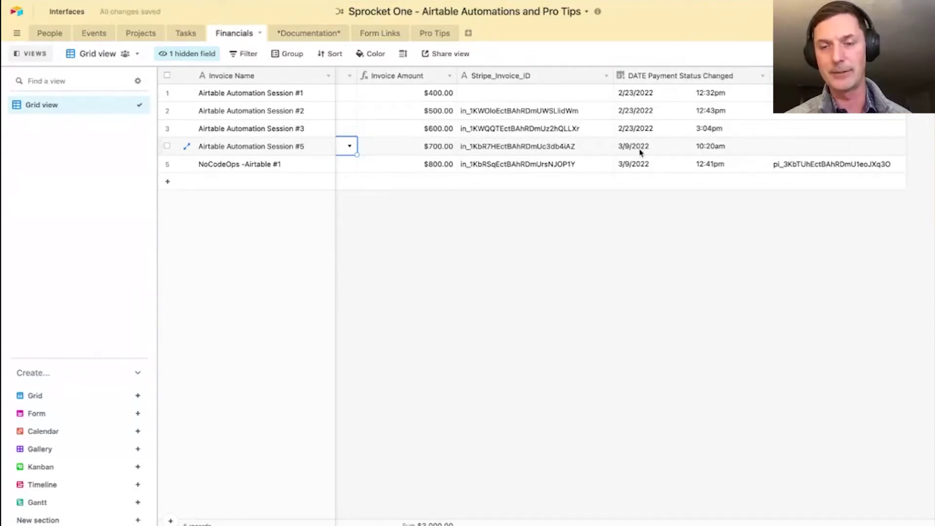
{"action": "scroll", "coordinate": [639, 152], "scroll_direction": "left", "scroll_amount": 3}
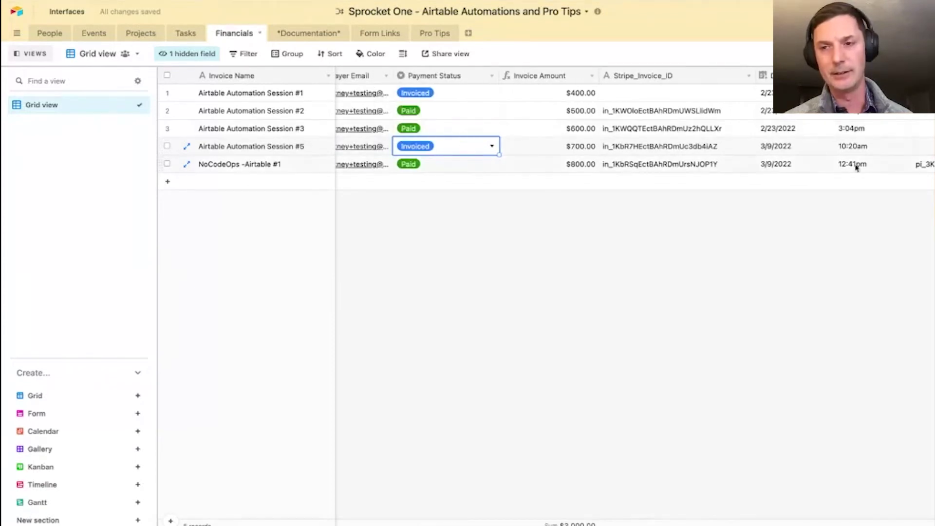
{"action": "left_click", "coordinate": [805, 149]}
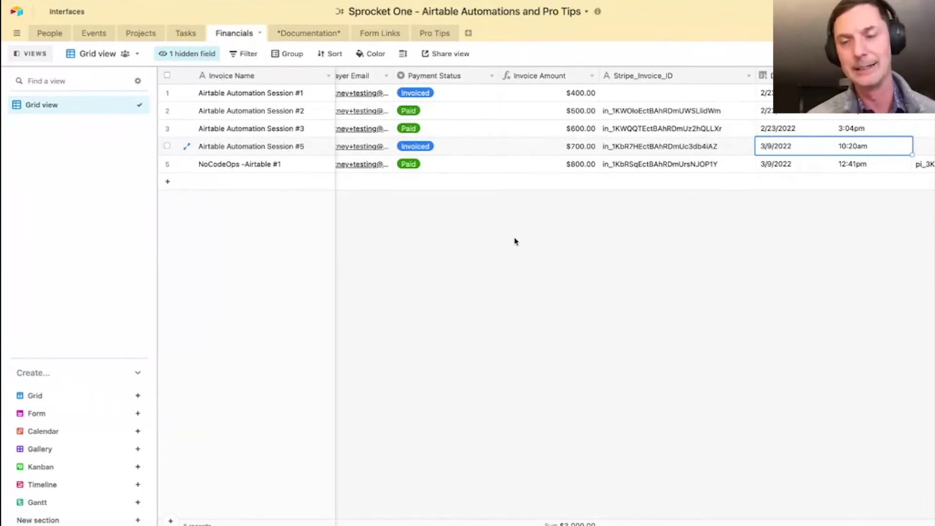
{"action": "scroll", "coordinate": [496, 265], "scroll_direction": "left", "scroll_amount": 3}
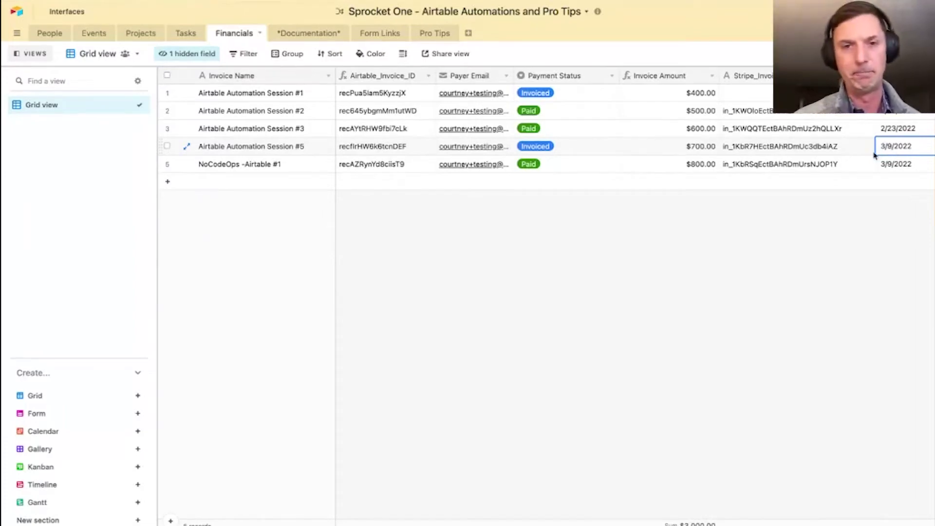
{"action": "left_click", "coordinate": [862, 32]}
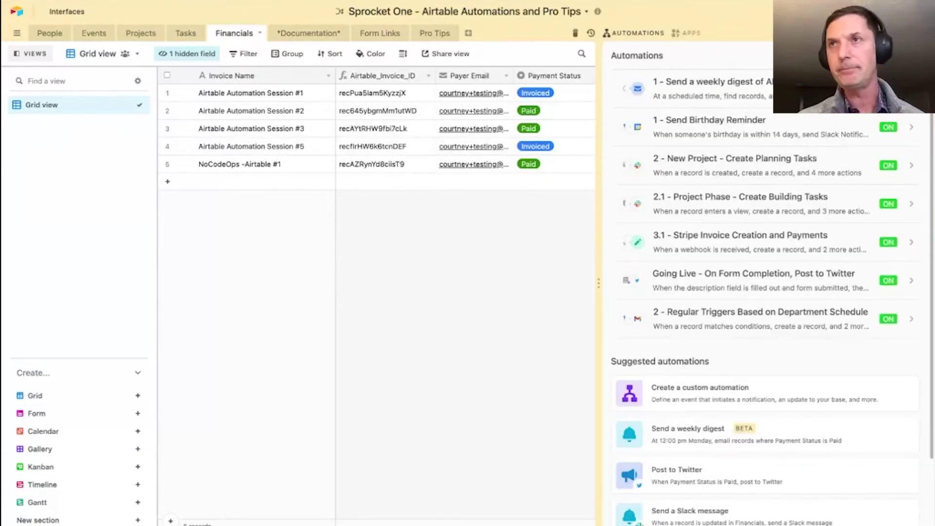
- Look over the 3.1 Stripe Invoice Creation and Payments automation, then close the automations panel
{"action": "left_click", "coordinate": [756, 243]}
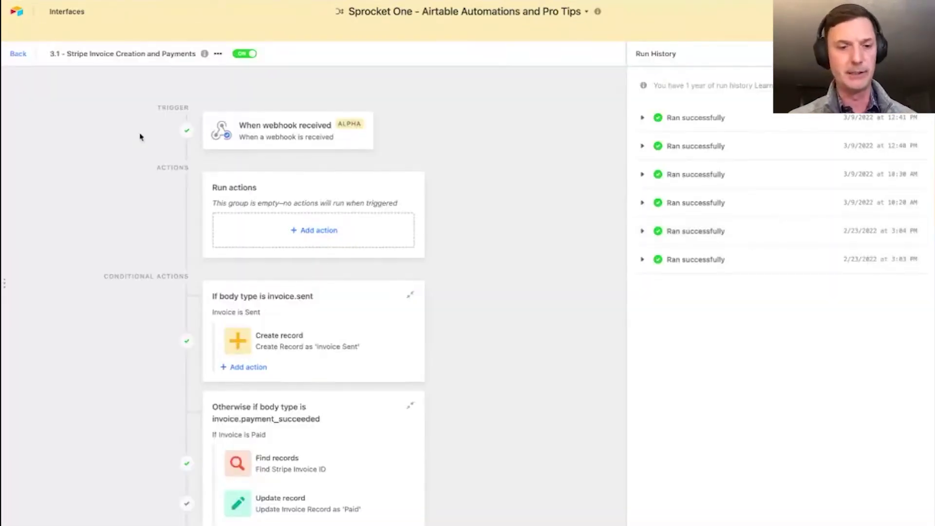
{"action": "scroll", "coordinate": [234, 240], "scroll_direction": "down", "scroll_amount": 1}
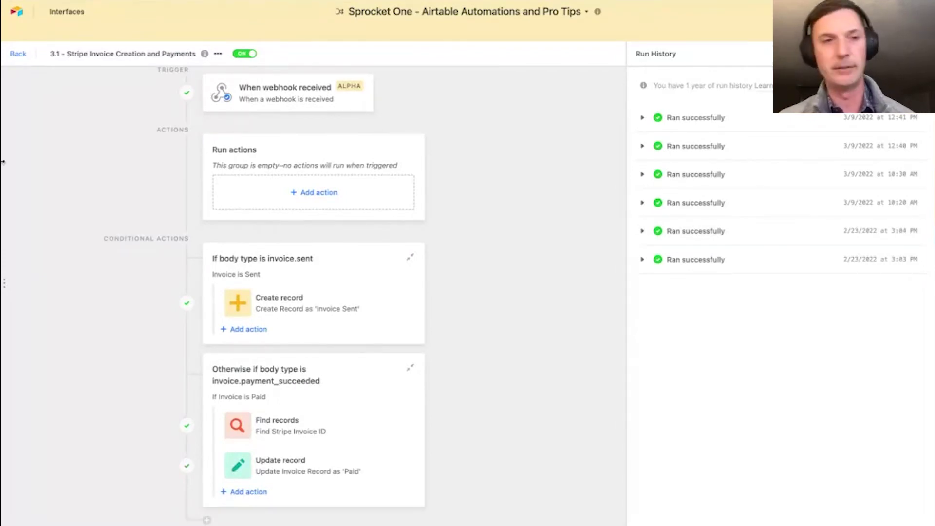
{"action": "left_click", "coordinate": [18, 54]}
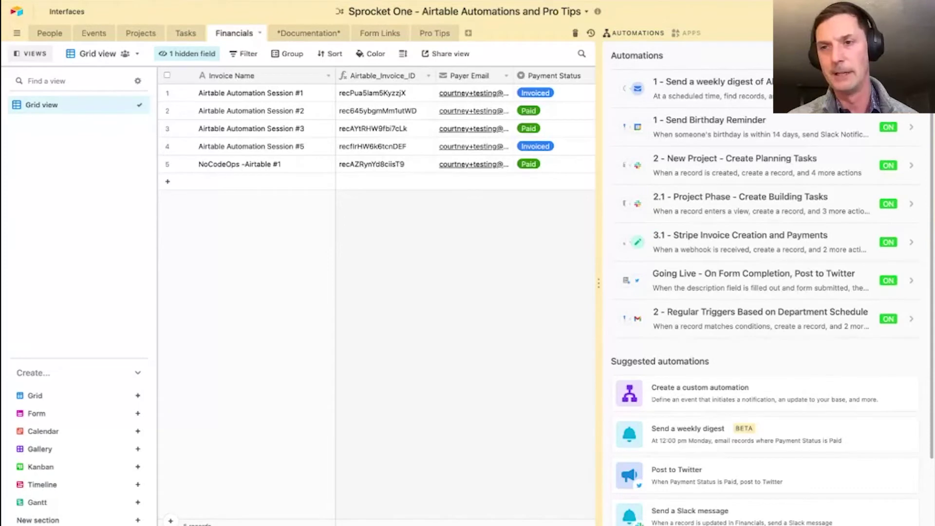
{"action": "left_click", "coordinate": [633, 32]}
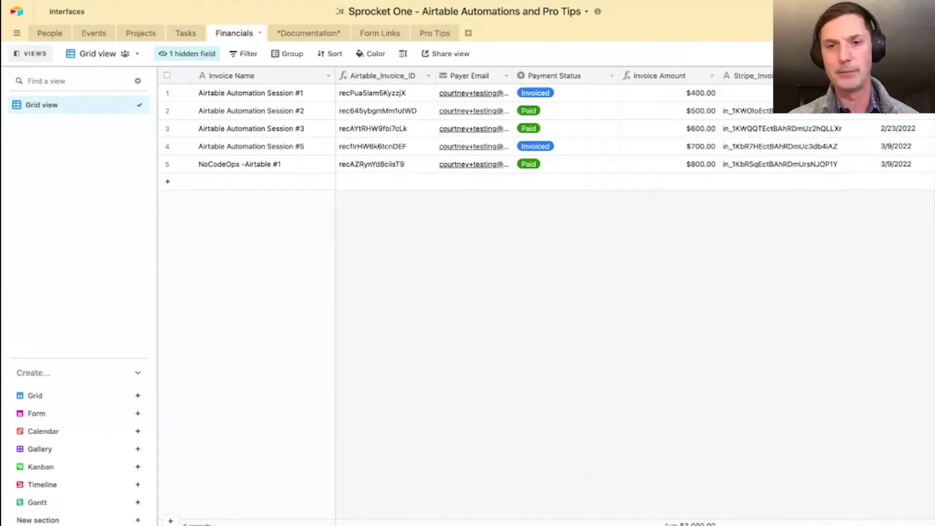
- Open the Documentation table and scroll right to its Description and Trigger columns
{"action": "left_click", "coordinate": [306, 34]}
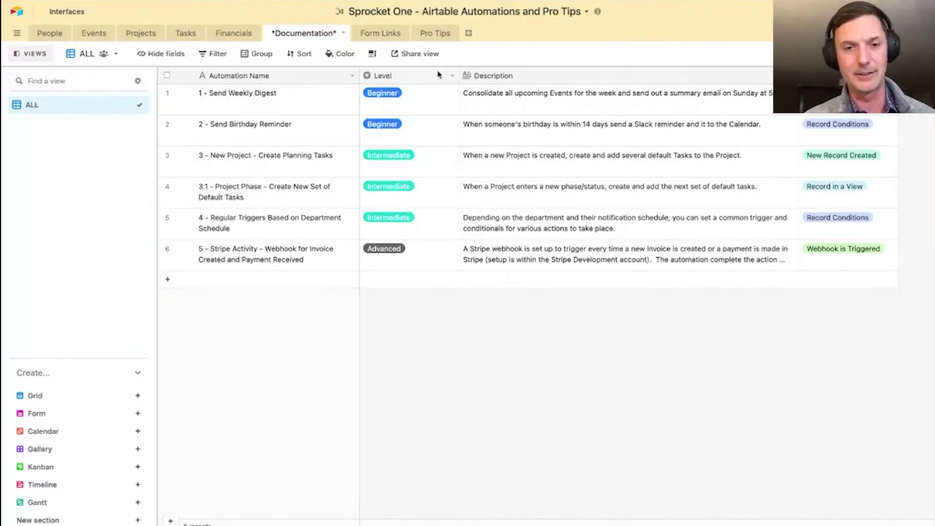
{"action": "scroll", "coordinate": [583, 266], "scroll_direction": "right", "scroll_amount": 2}
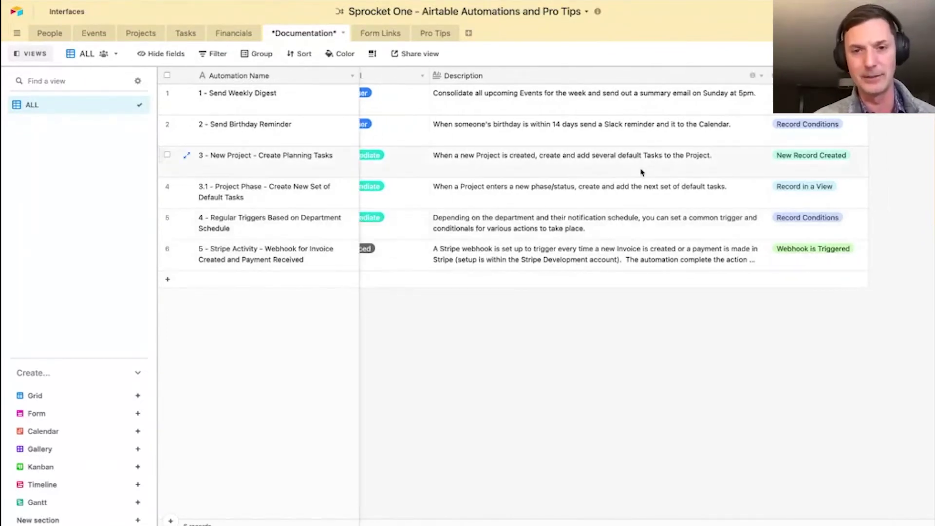
{"action": "scroll", "coordinate": [538, 212], "scroll_direction": "right", "scroll_amount": 1}
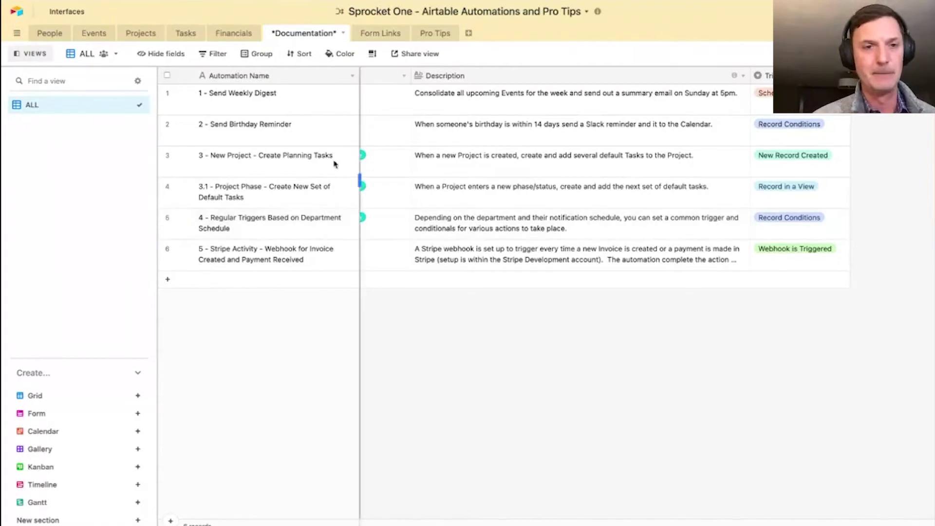
{"action": "left_click", "coordinate": [343, 33]}
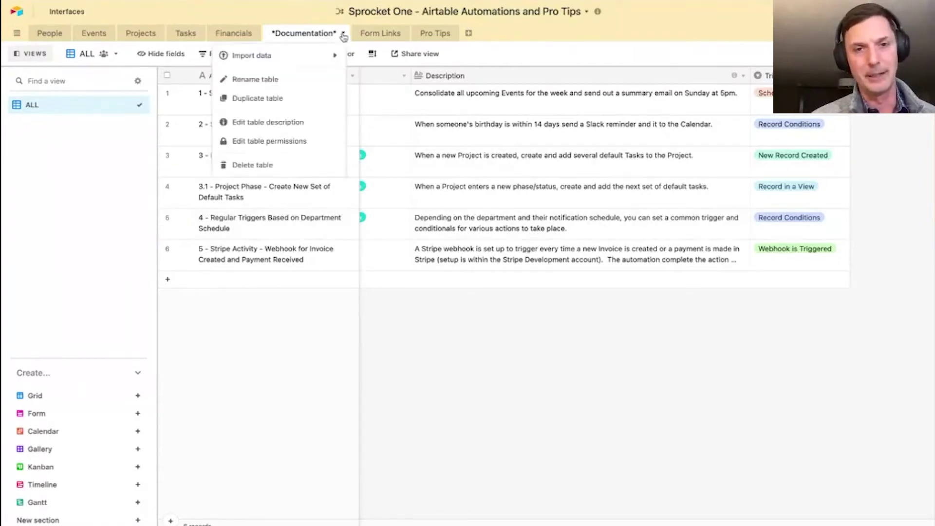
{"action": "left_click", "coordinate": [653, 369]}
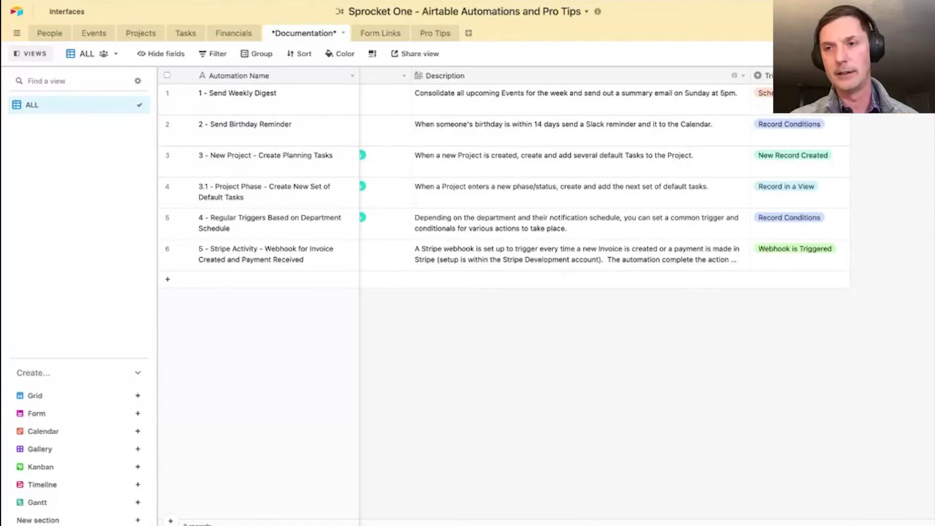
- Start a new automation with a When record updated trigger on the Financials table
{"action": "left_click", "coordinate": [862, 33]}
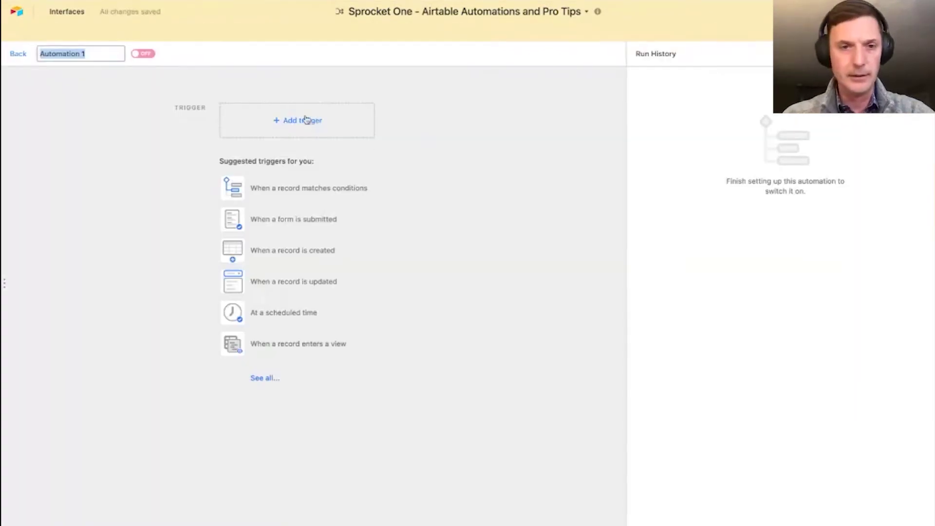
{"action": "left_click", "coordinate": [304, 120]}
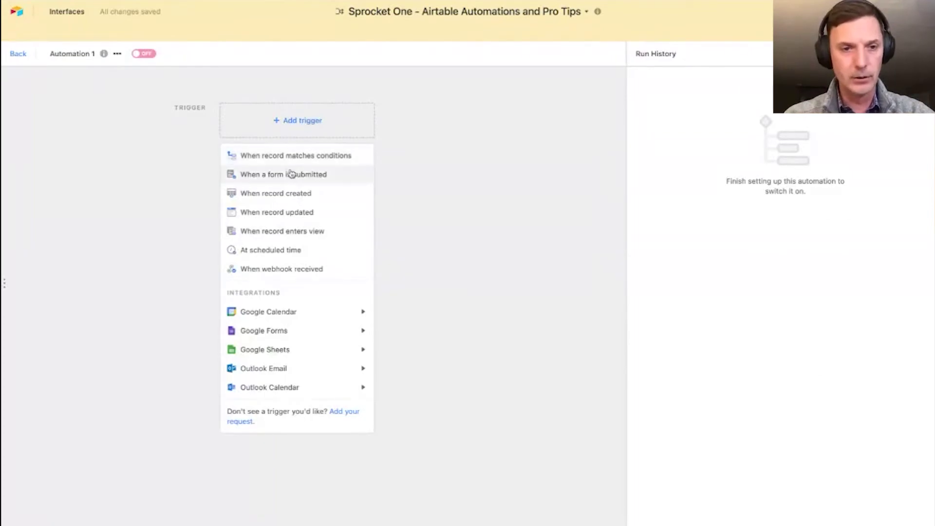
{"action": "left_click", "coordinate": [303, 212]}
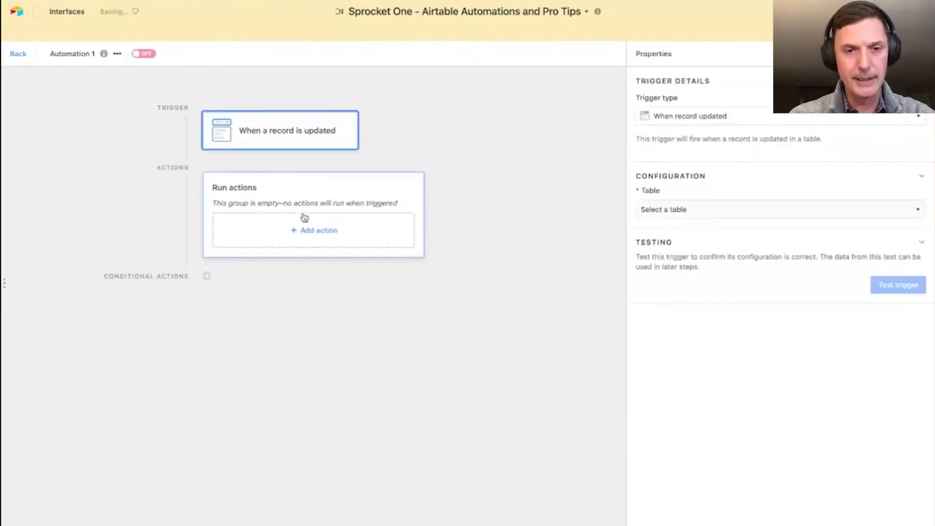
{"action": "left_click", "coordinate": [687, 210]}
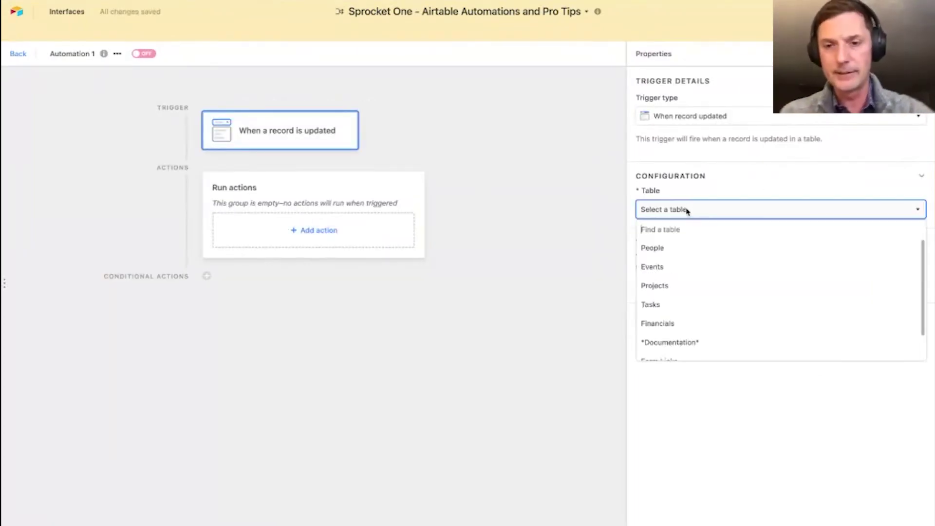
{"action": "left_click", "coordinate": [673, 266]}
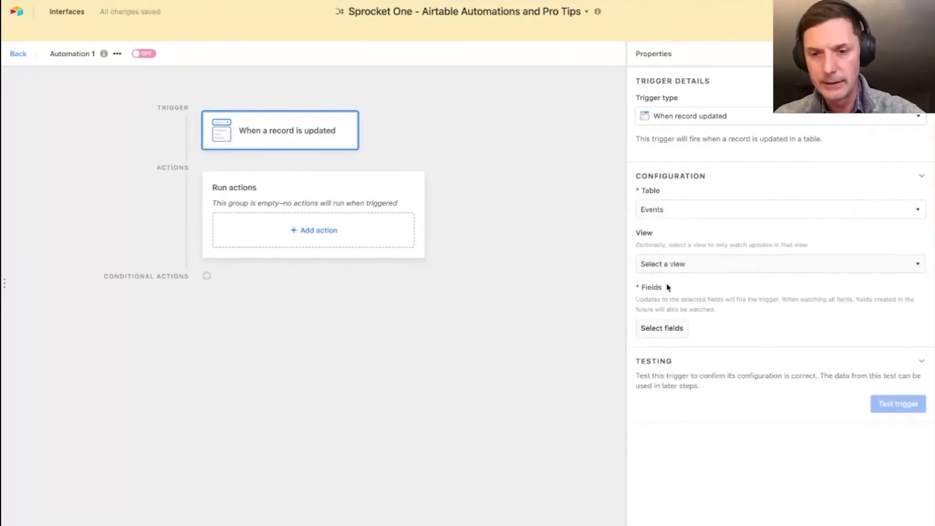
{"action": "left_click", "coordinate": [664, 210]}
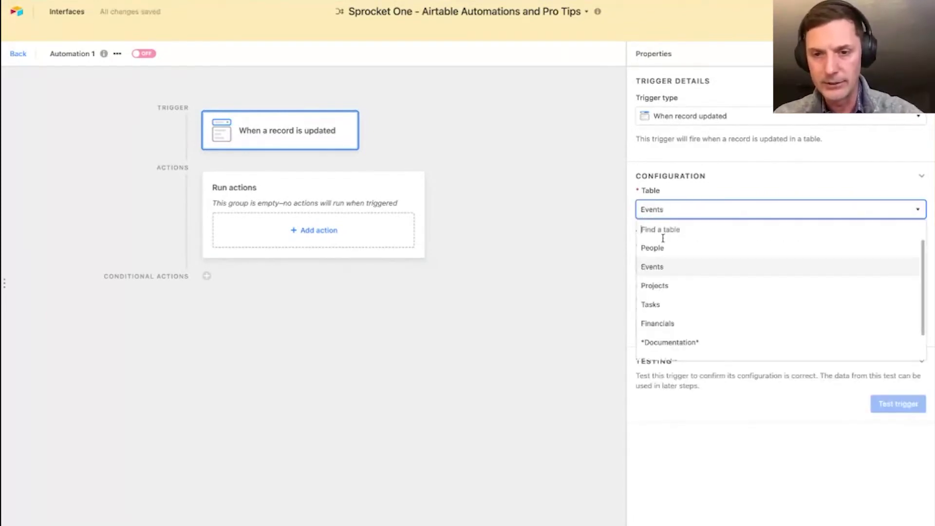
{"action": "left_click", "coordinate": [667, 322]}
- Limit the trigger to Grid view and the DATE Payment Status Changed field
{"action": "left_click", "coordinate": [672, 264]}
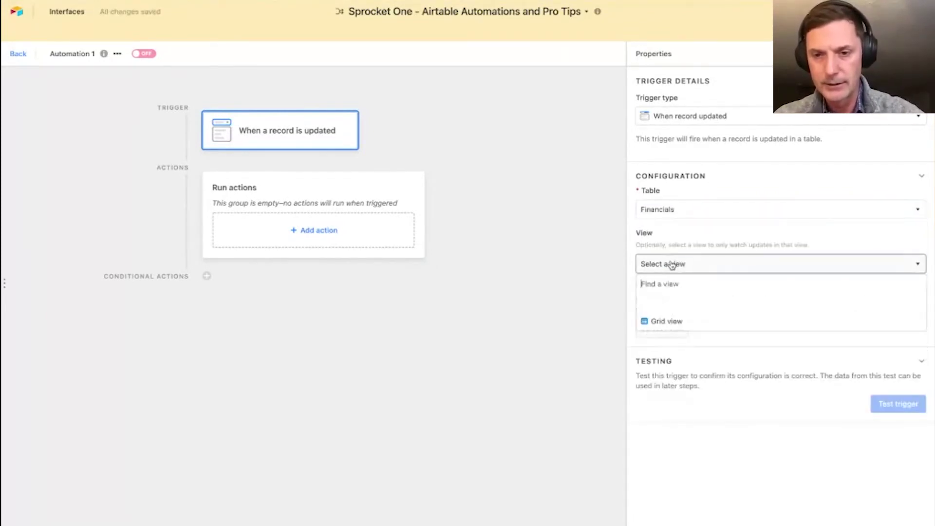
{"action": "left_click", "coordinate": [672, 322]}
{"action": "left_click", "coordinate": [663, 328]}
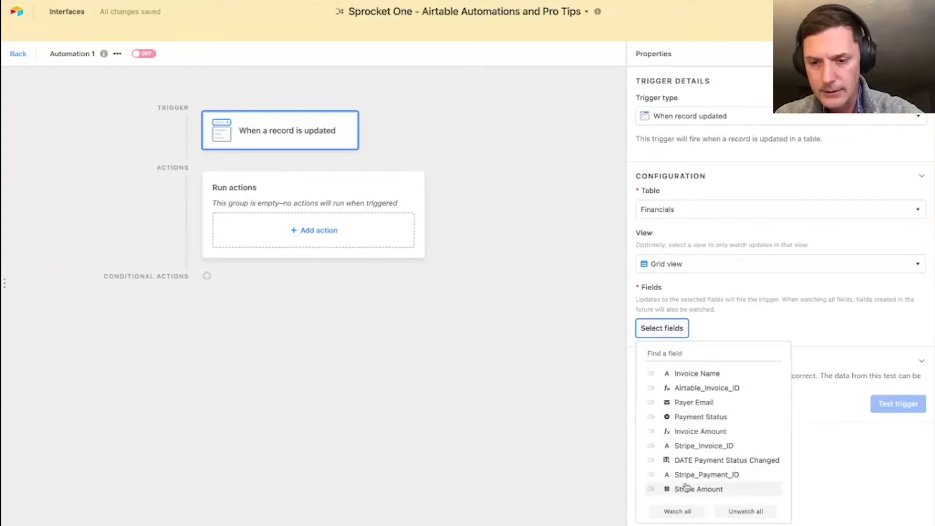
{"action": "left_click", "coordinate": [651, 461]}
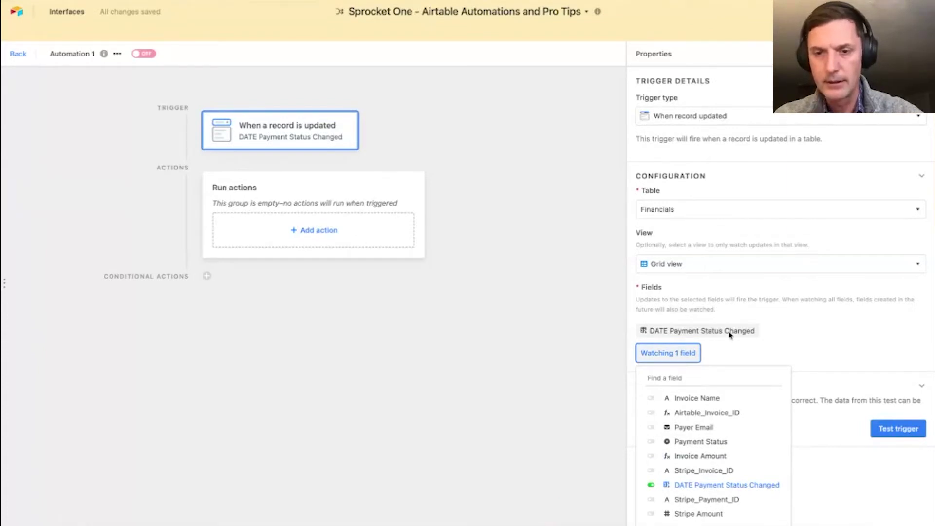
{"action": "left_click", "coordinate": [828, 341]}
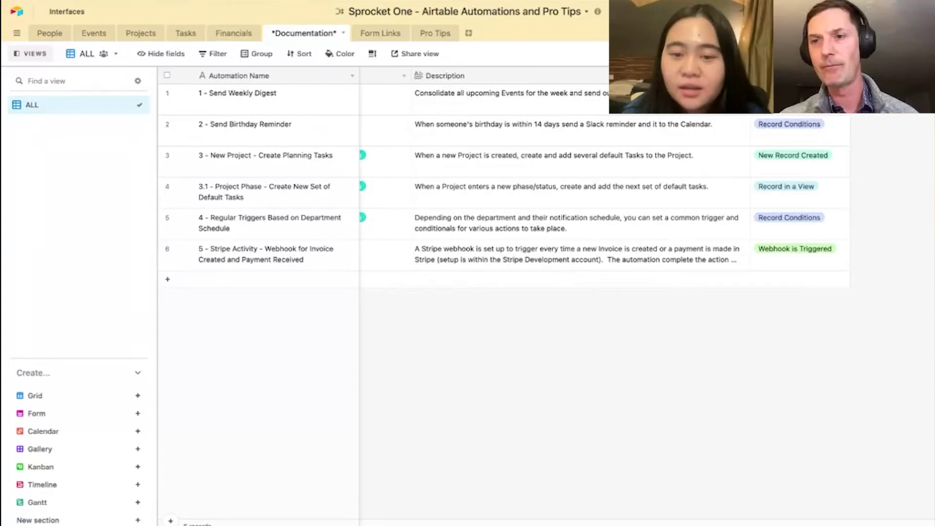
- Open the automations side panel and scroll through it to find the disabled Automation 1
{"action": "left_click", "coordinate": [826, 33]}
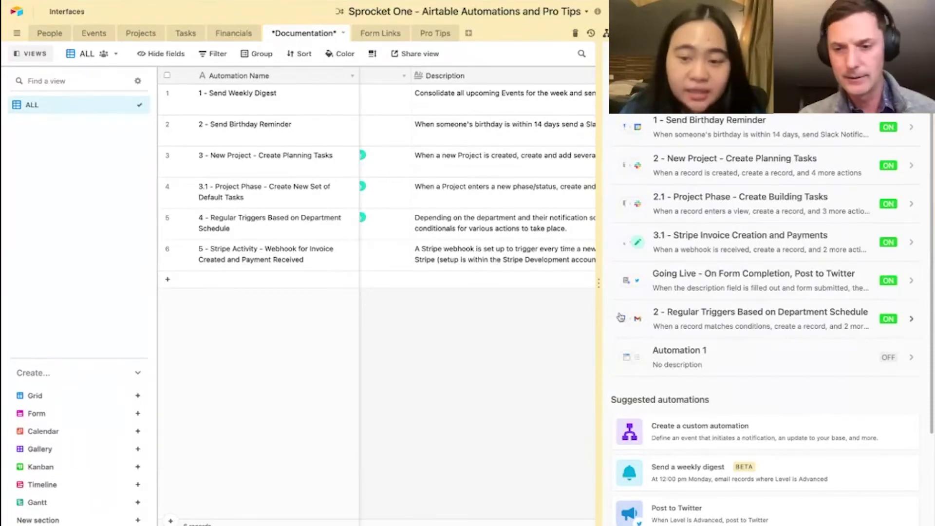
{"action": "scroll", "coordinate": [743, 345], "scroll_direction": "down", "scroll_amount": 3}
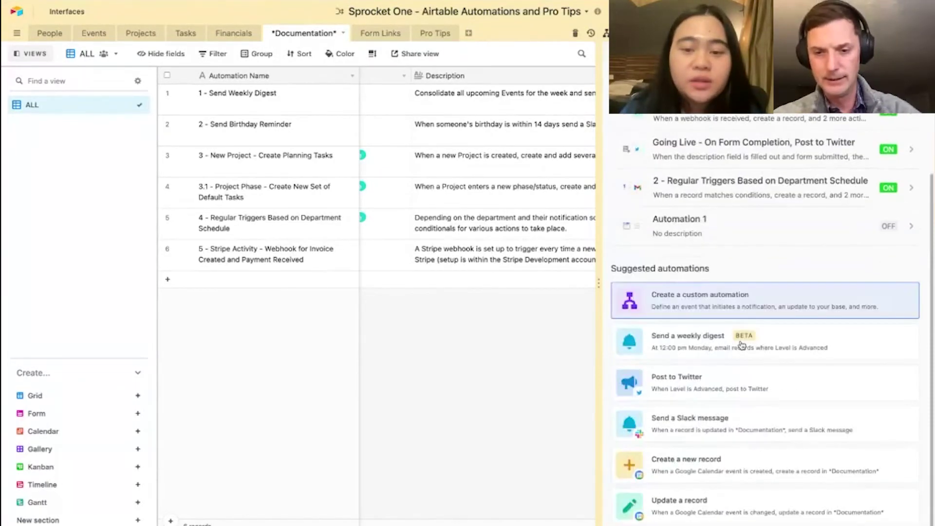
{"action": "scroll", "coordinate": [768, 246], "scroll_direction": "up", "scroll_amount": 3}
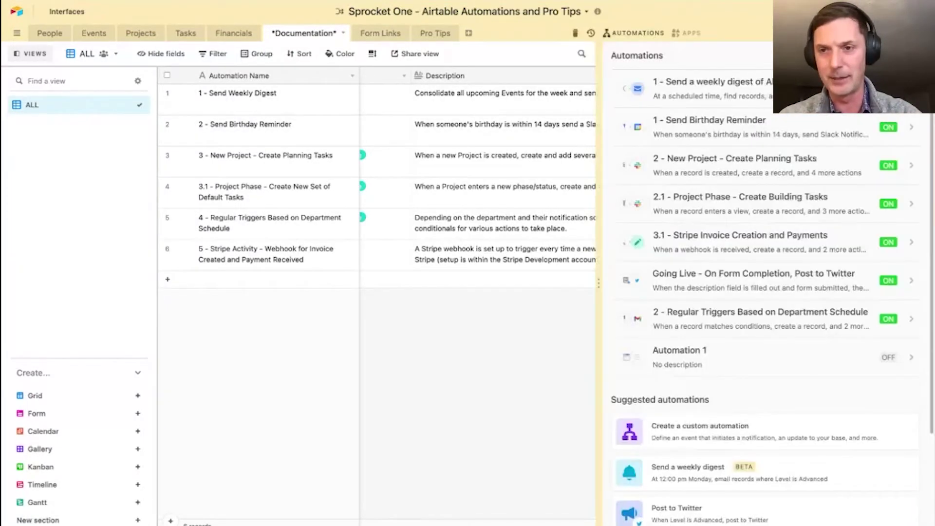
- Open the Stripe Invoice Creation and Payments automation and review its webhook trigger properties
{"action": "left_click", "coordinate": [727, 255]}
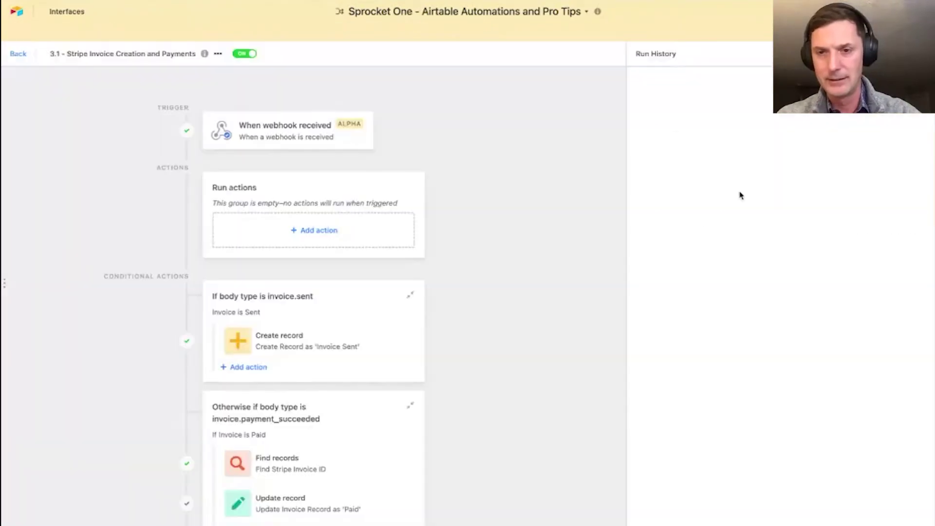
{"action": "left_click", "coordinate": [314, 137]}
{"action": "scroll", "coordinate": [772, 301], "scroll_direction": "down", "scroll_amount": 1}
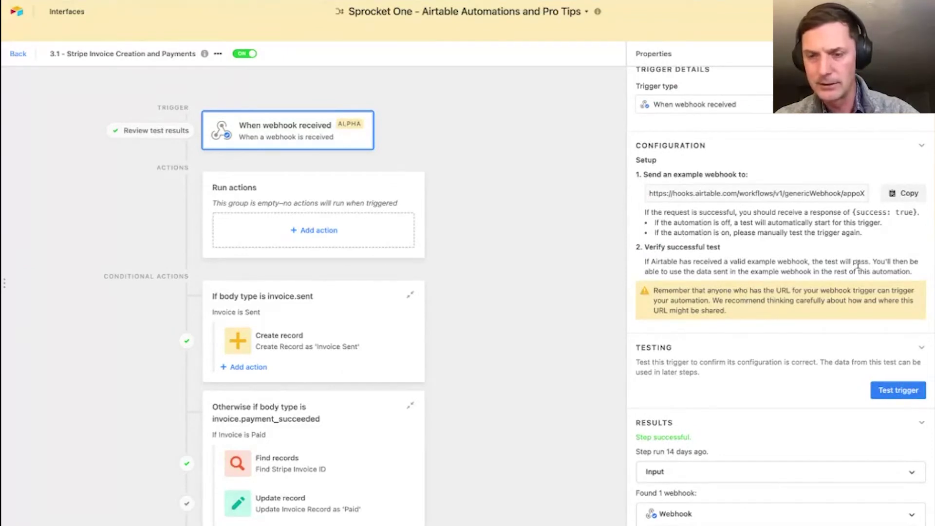
{"action": "scroll", "coordinate": [734, 288], "scroll_direction": "down", "scroll_amount": 1}
{"action": "scroll", "coordinate": [723, 290], "scroll_direction": "down", "scroll_amount": 1}
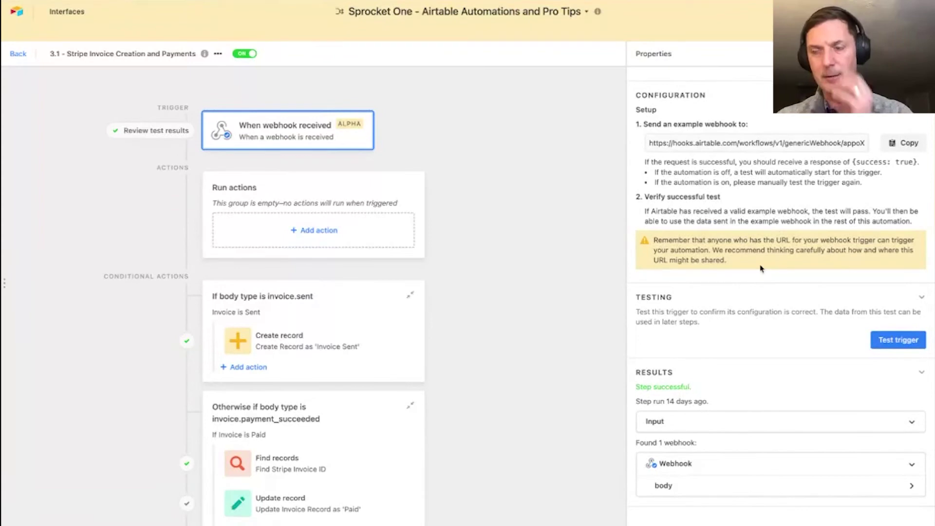
{"action": "scroll", "coordinate": [760, 263], "scroll_direction": "up", "scroll_amount": 3}
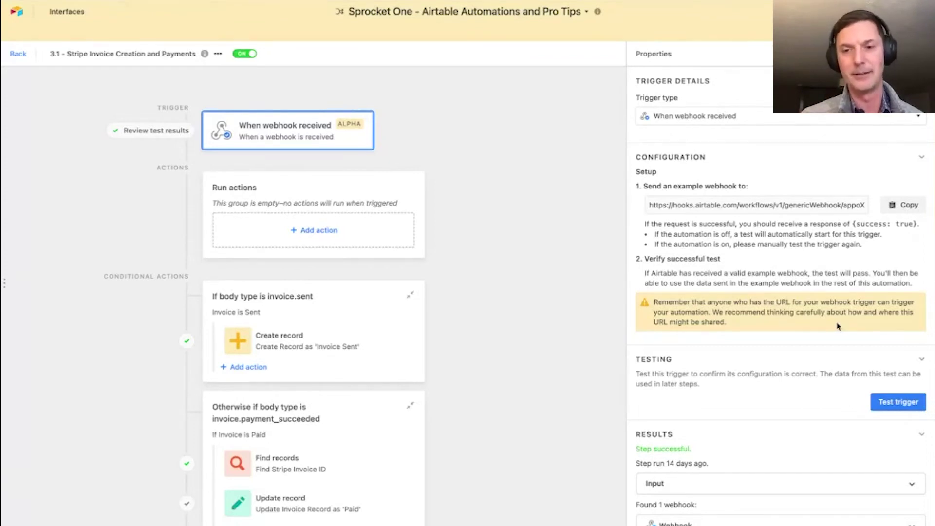
{"action": "scroll", "coordinate": [813, 273], "scroll_direction": "down", "scroll_amount": 1}
{"action": "scroll", "coordinate": [804, 190], "scroll_direction": "up", "scroll_amount": 1}
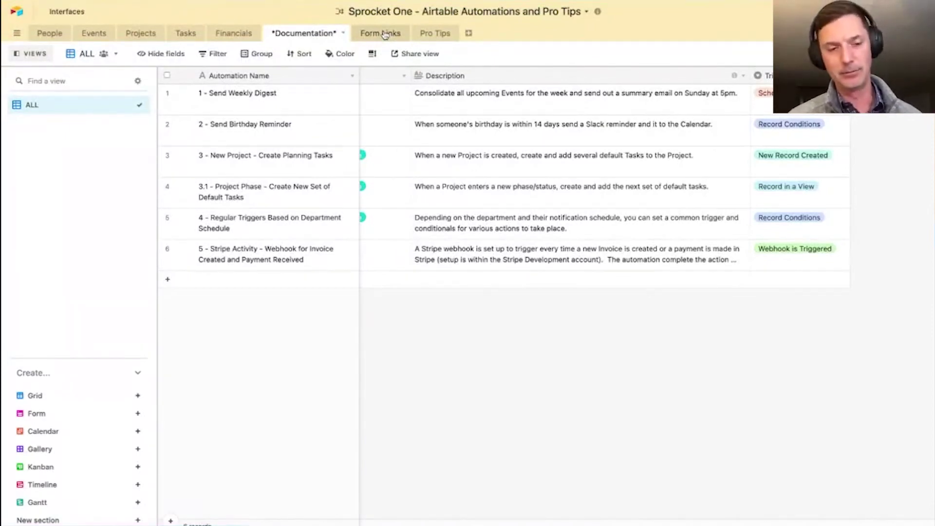
- Review the form URLs in the Form Links table, then switch to the Events table
{"action": "left_click", "coordinate": [385, 34]}
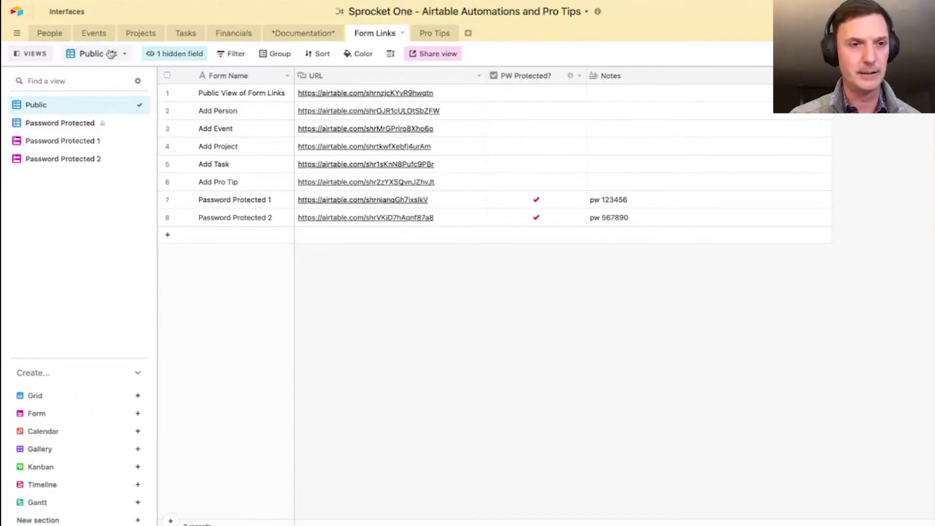
{"action": "left_click", "coordinate": [94, 33]}
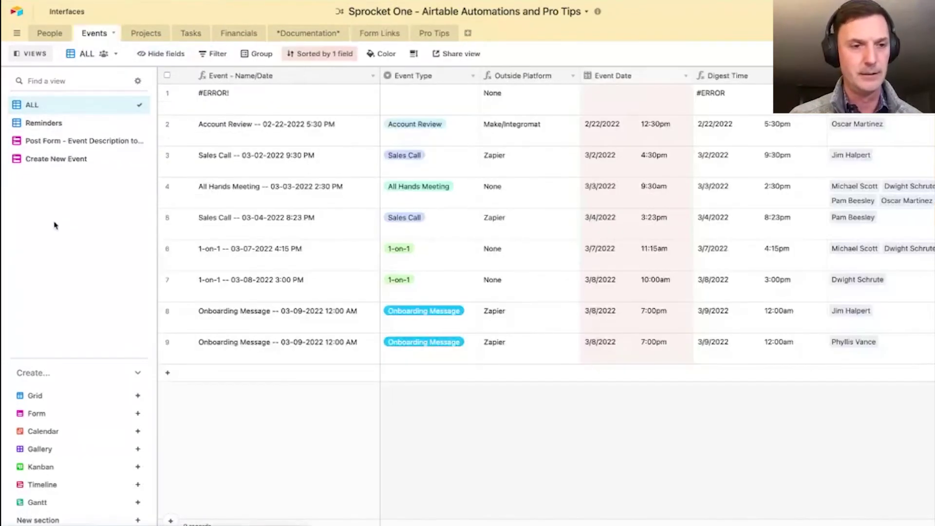
- Copy the People table's Add Person form share link and return to the Create New Event form
{"action": "left_click", "coordinate": [61, 159]}
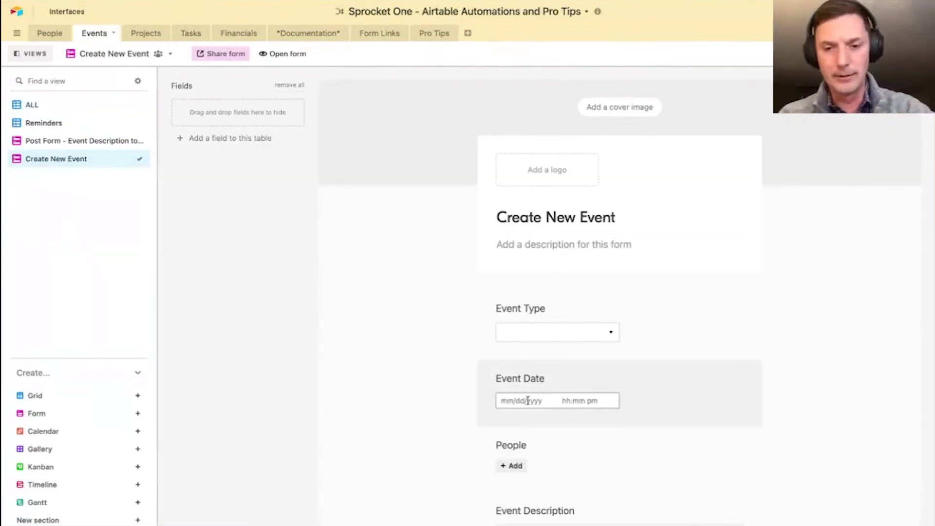
{"action": "scroll", "coordinate": [527, 401], "scroll_direction": "down", "scroll_amount": 2}
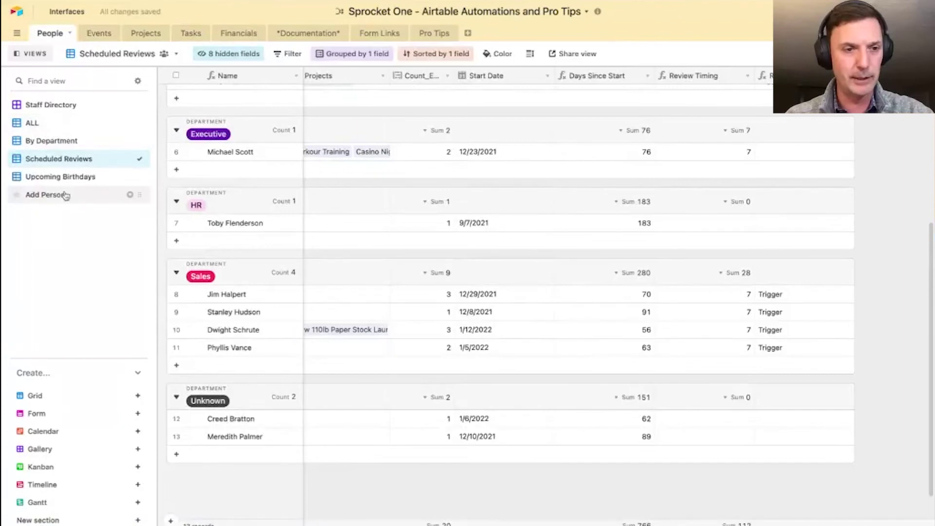
{"action": "left_click", "coordinate": [61, 194]}
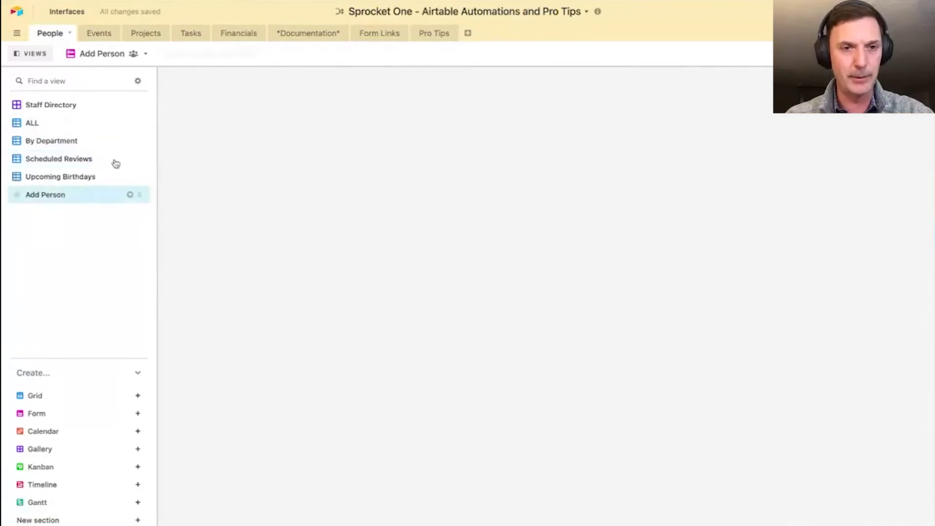
{"action": "left_click", "coordinate": [207, 55]}
{"action": "left_click", "coordinate": [317, 130]}
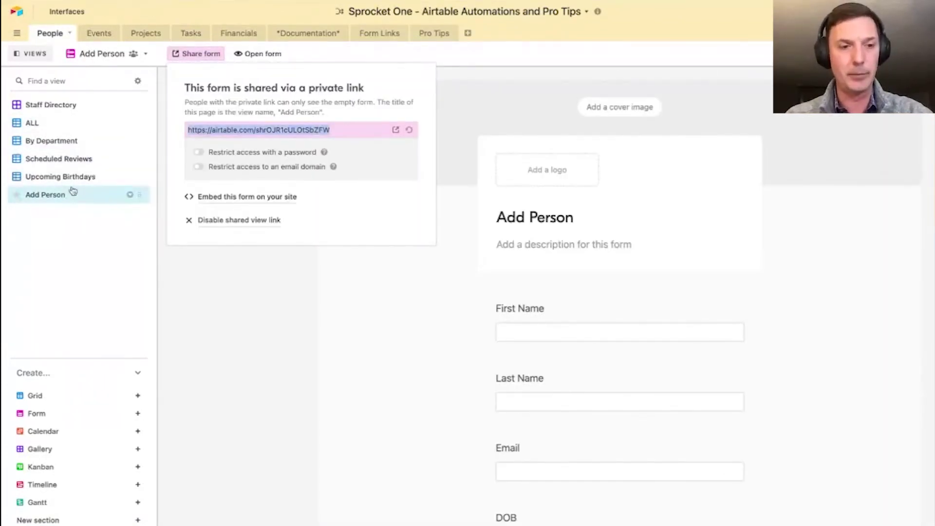
{"action": "left_click", "coordinate": [95, 34]}
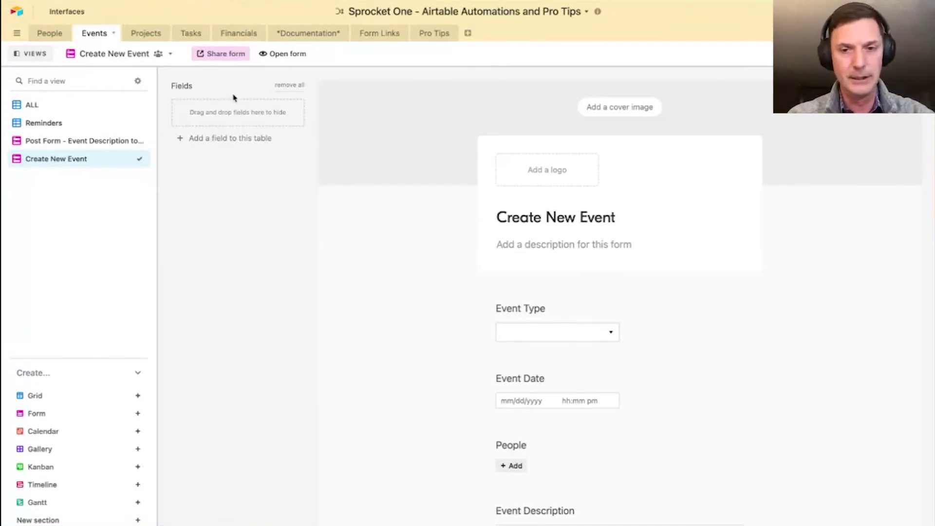
- Set the form description to 'Needs a person:' plus the pasted Add Person link, then open the live form
{"action": "left_click", "coordinate": [545, 246]}
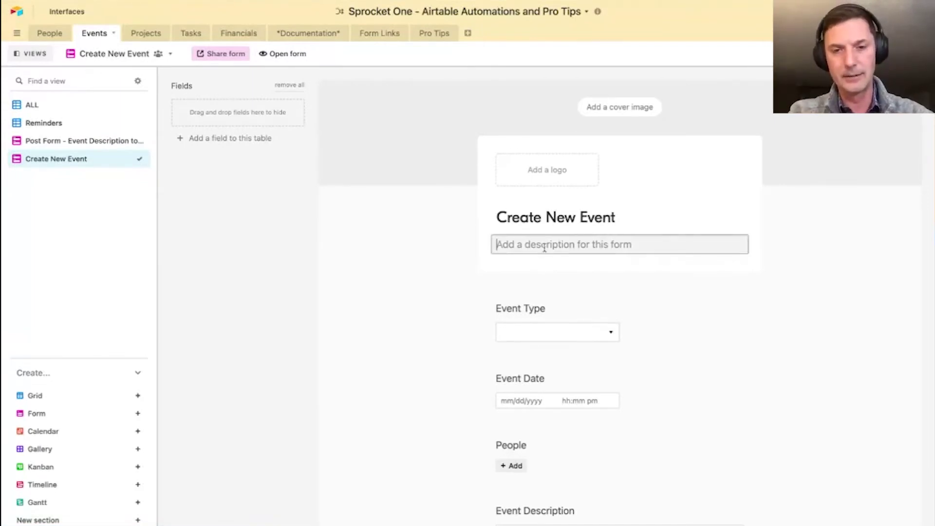
{"action": "type", "text": "Needs a person:"}
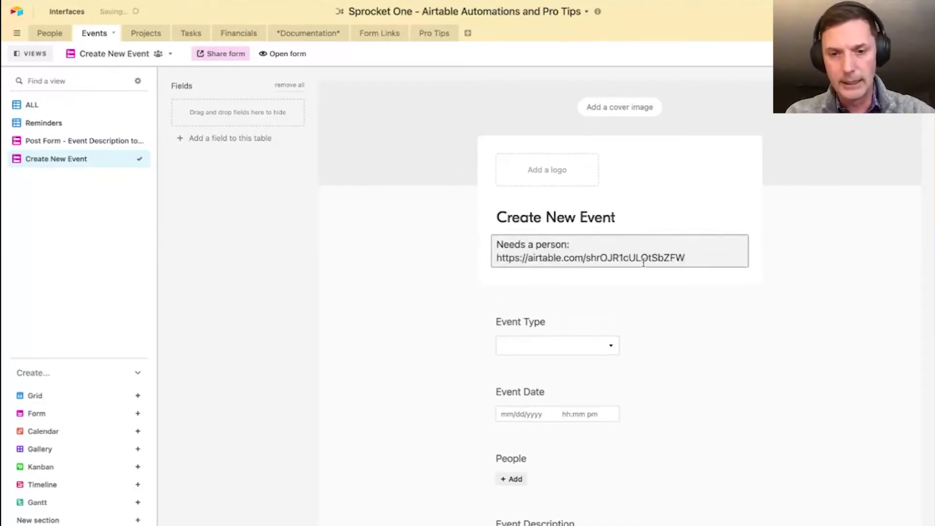
{"action": "left_click", "coordinate": [281, 55]}
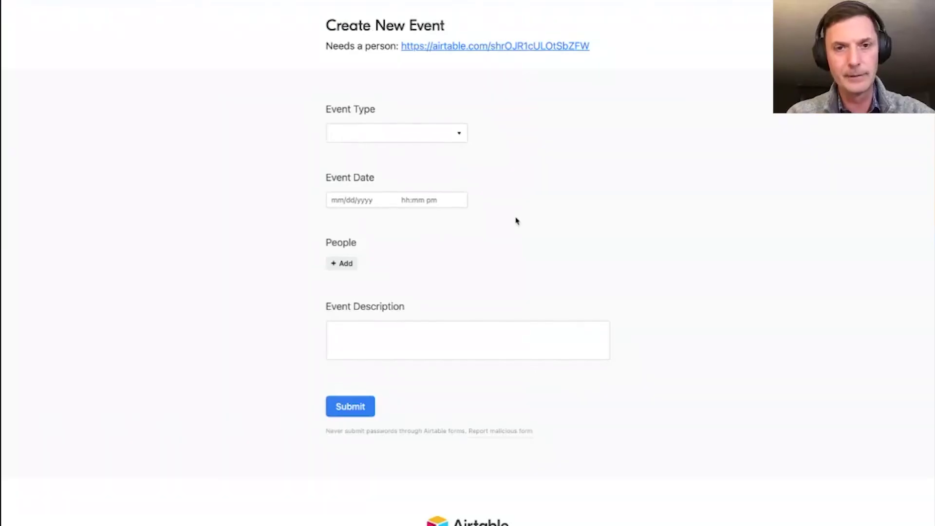
- Search the People picker for the missing person, then follow the description link to Add Person
{"action": "left_click", "coordinate": [346, 264]}
{"action": "type", "text": "ryan"}
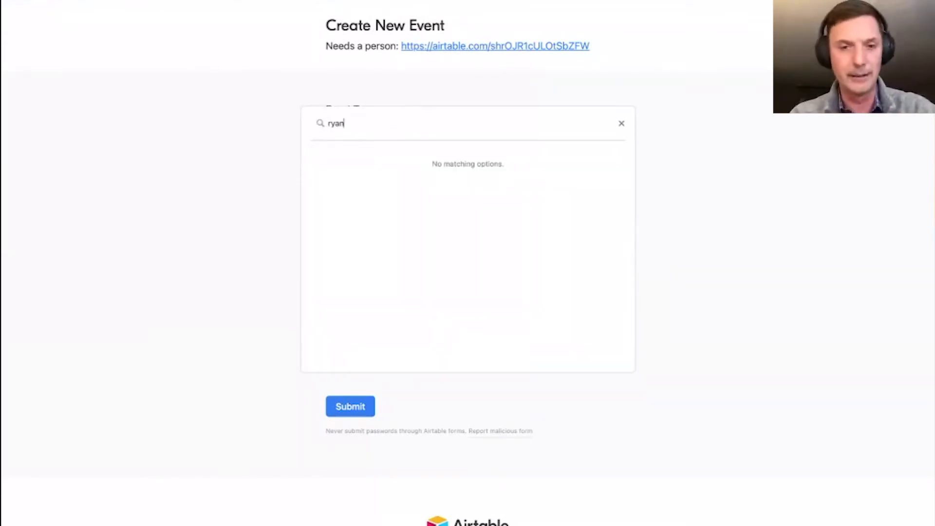
{"action": "left_click", "coordinate": [687, 148]}
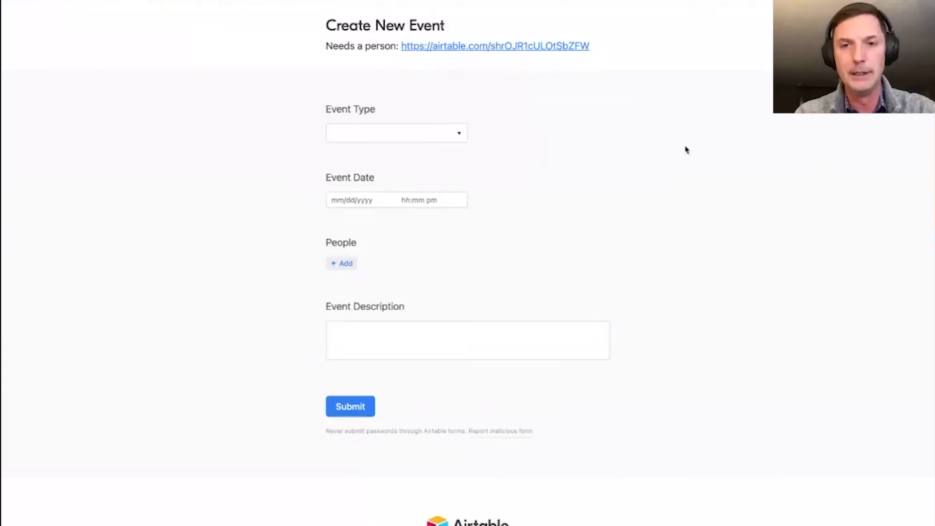
{"action": "left_click", "coordinate": [486, 47]}
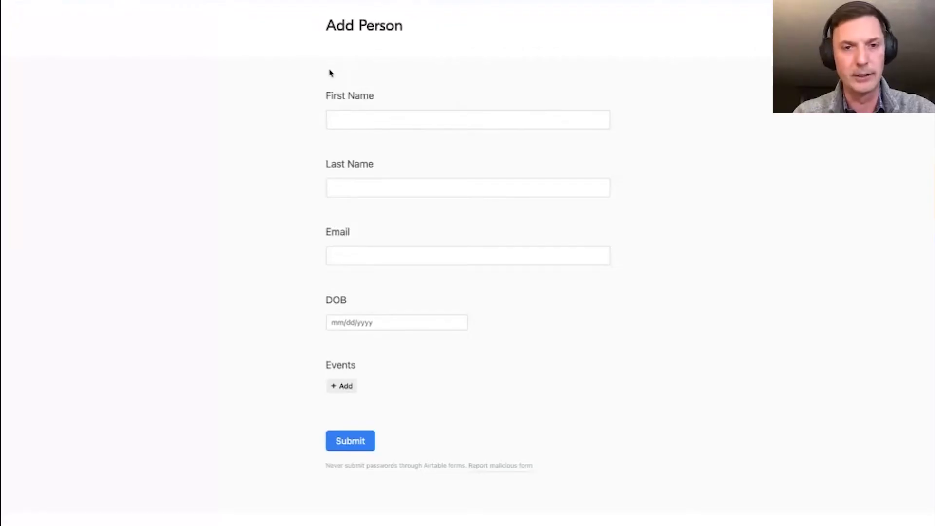
- Enter the new person's first name and email address in the Add Person form
{"action": "left_click", "coordinate": [372, 124]}
{"action": "type", "text": "Ryan"}
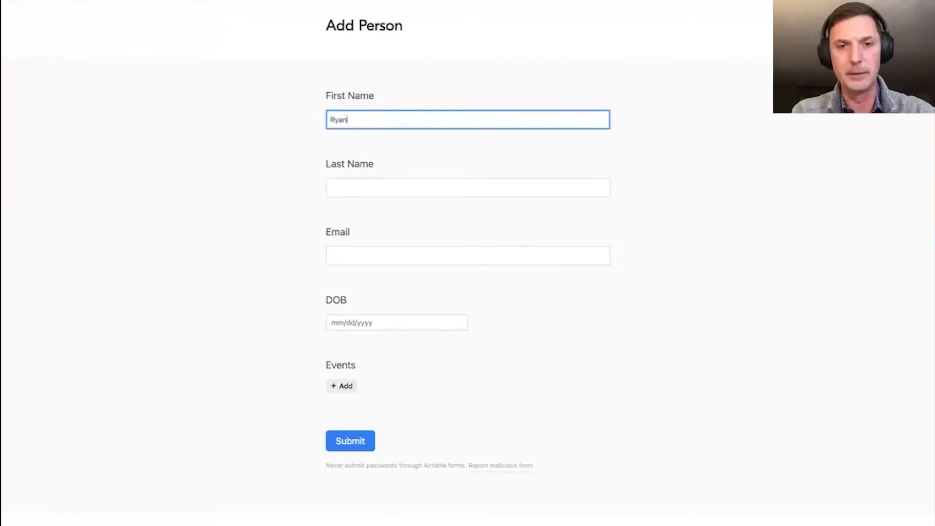
{"action": "left_click", "coordinate": [375, 192]}
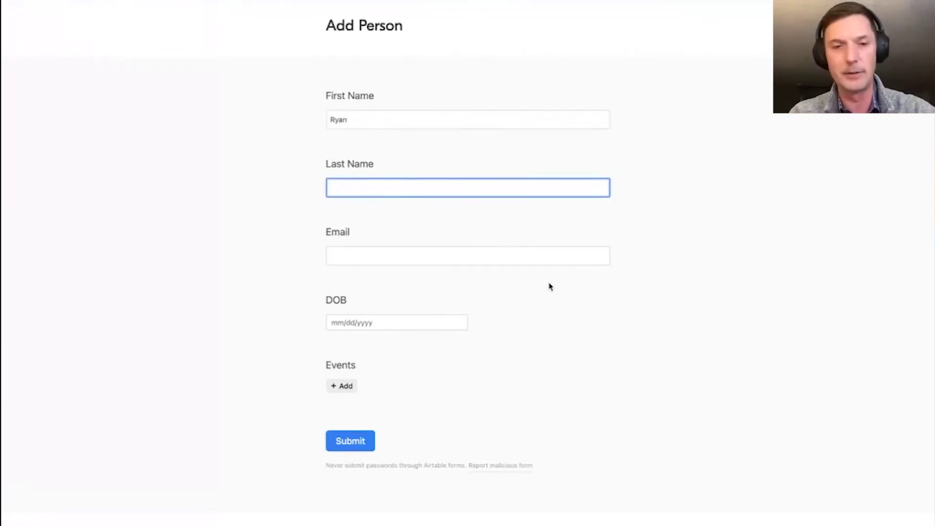
{"action": "left_click", "coordinate": [353, 256]}
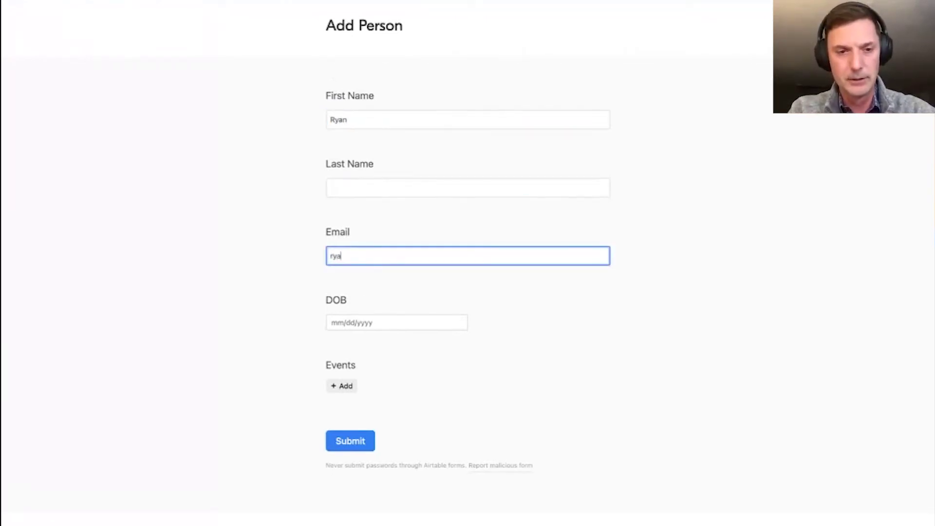
- Set the date of birth to 3/8/1990
{"action": "left_click", "coordinate": [354, 323]}
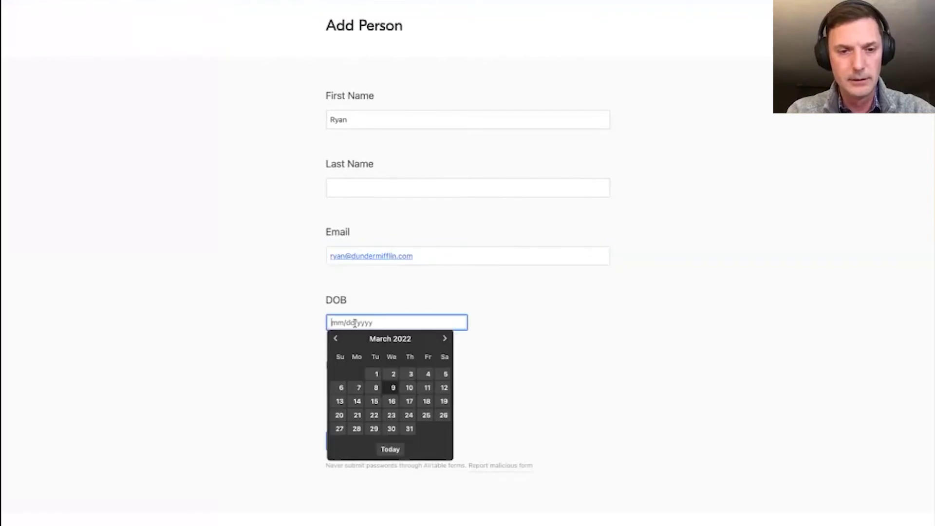
{"action": "left_click", "coordinate": [378, 388]}
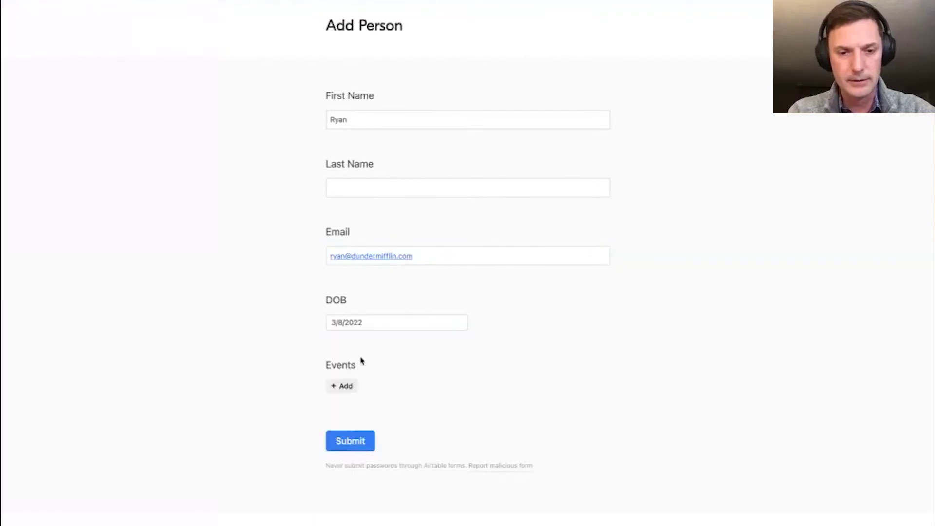
{"action": "left_click", "coordinate": [355, 323]}
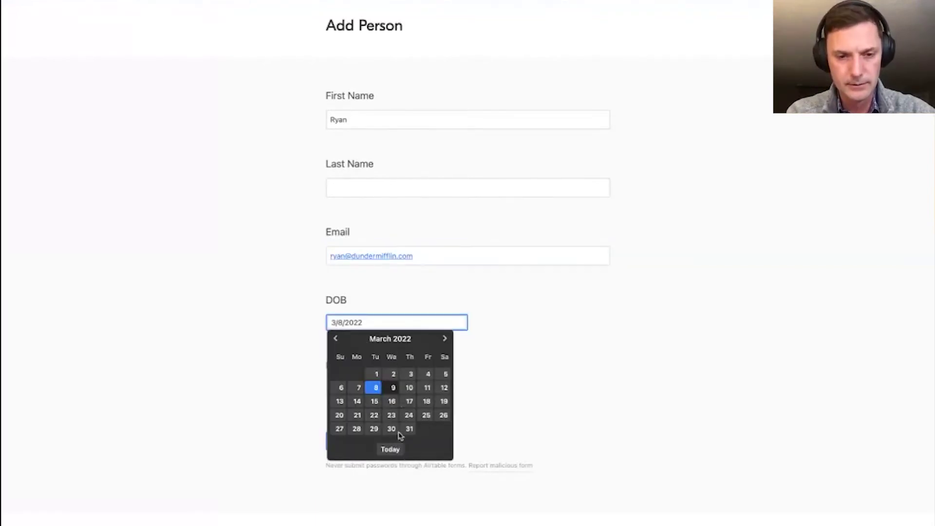
{"action": "key", "text": "BackSpace"}
{"action": "key", "text": "BackSpace"}
{"action": "key", "text": "BackSpace"}
{"action": "key", "text": "BackSpace"}
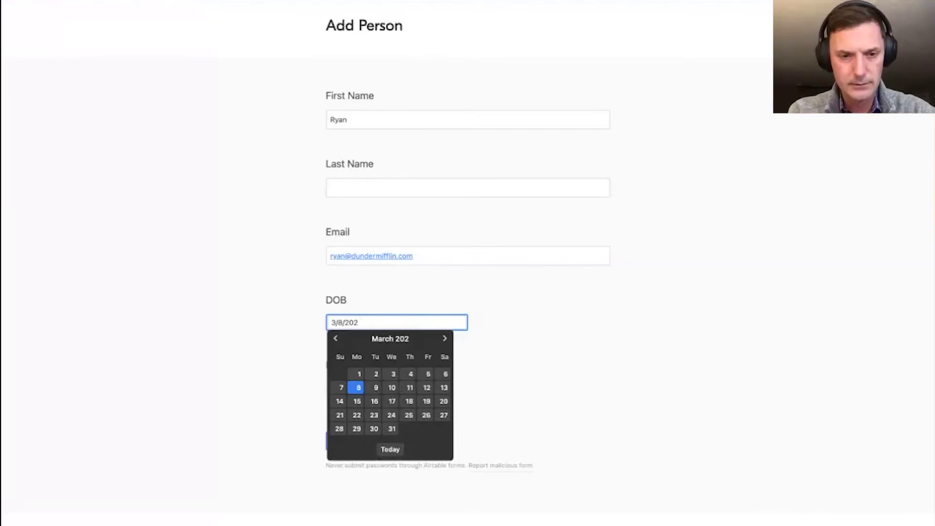
{"action": "type", "text": "1990"}
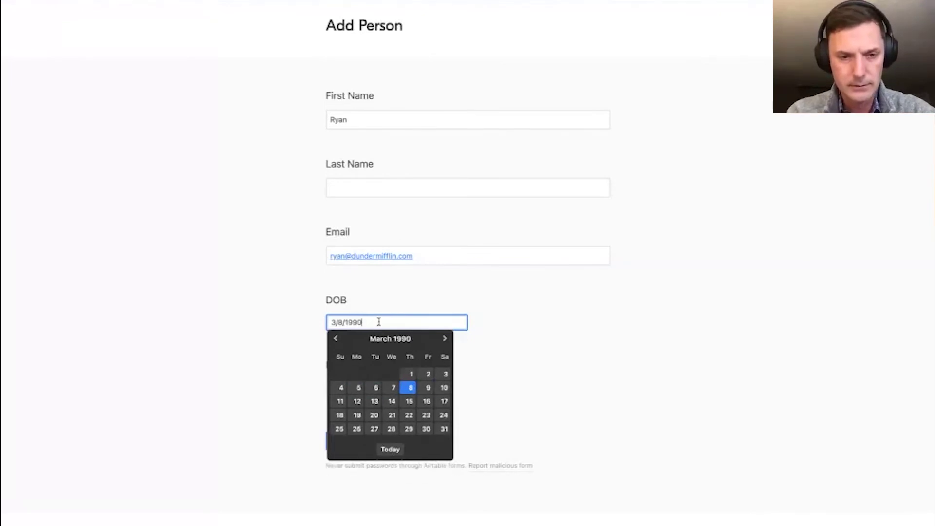
{"action": "left_click", "coordinate": [526, 350]}
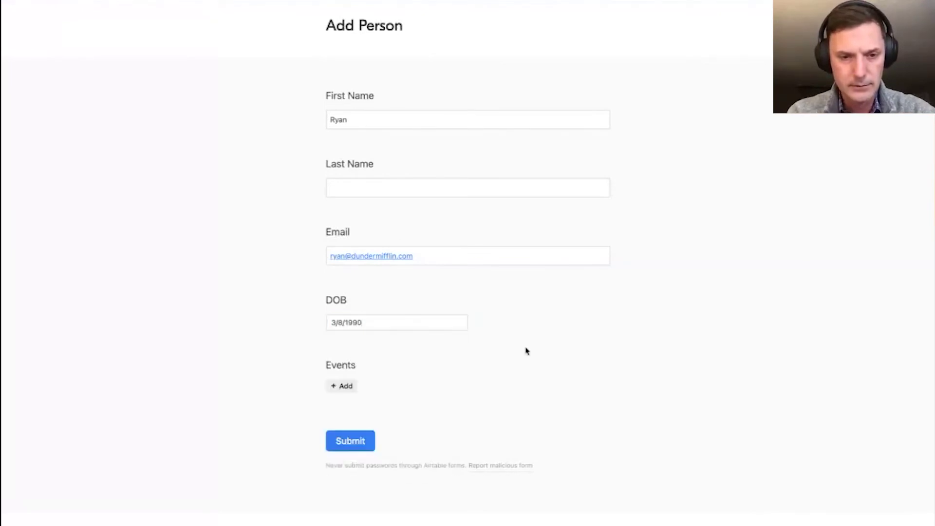
- Submit the person without linking an event and go back to the Create New Event form
{"action": "left_click", "coordinate": [346, 386]}
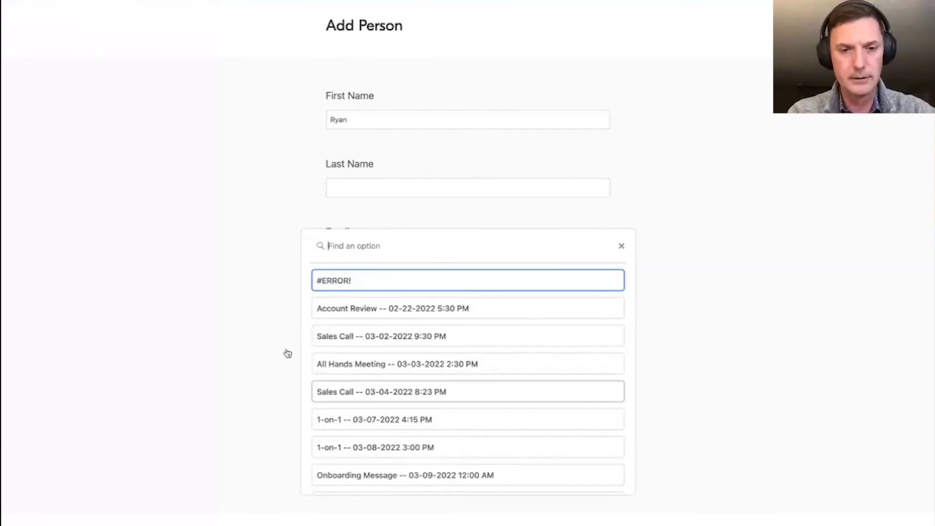
{"action": "left_click", "coordinate": [240, 278]}
{"action": "left_click", "coordinate": [350, 440]}
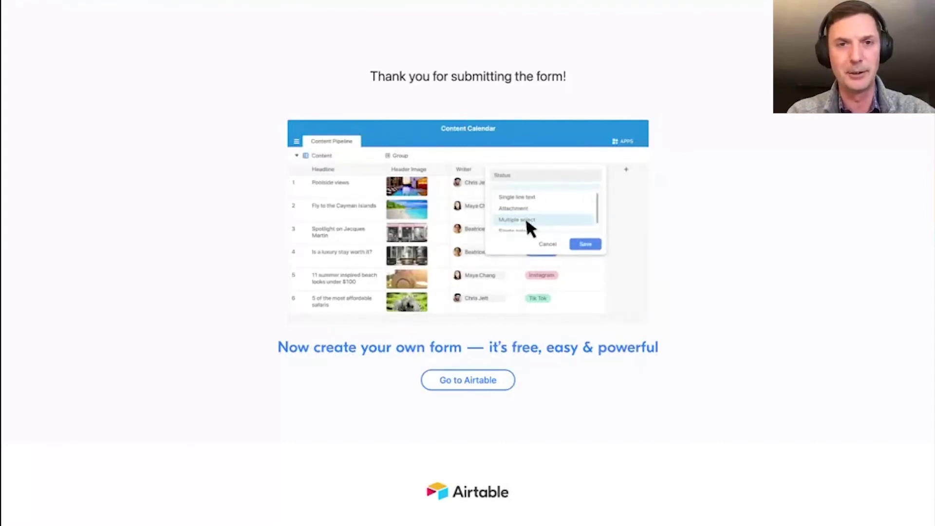
{"action": "key", "text": "alt+Left"}
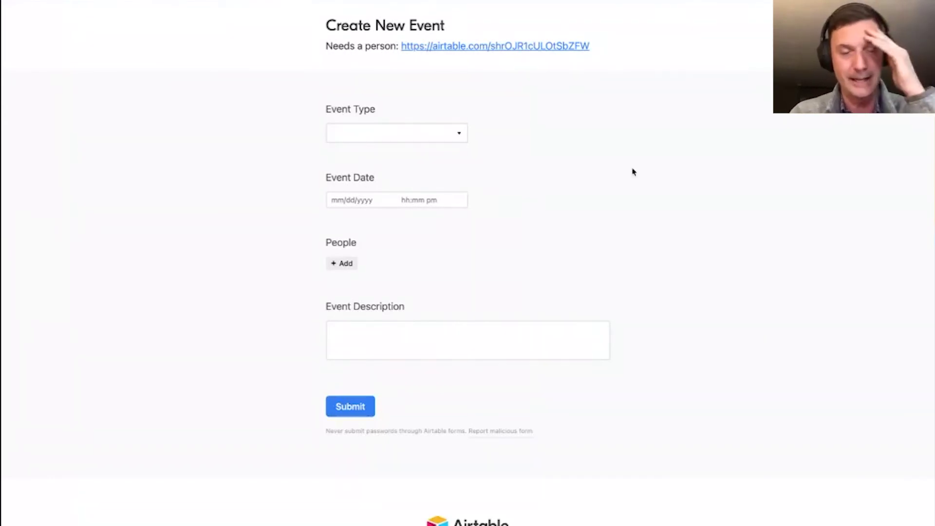
- Add the new person to People and set the event type to Account Review
{"action": "left_click", "coordinate": [345, 266]}
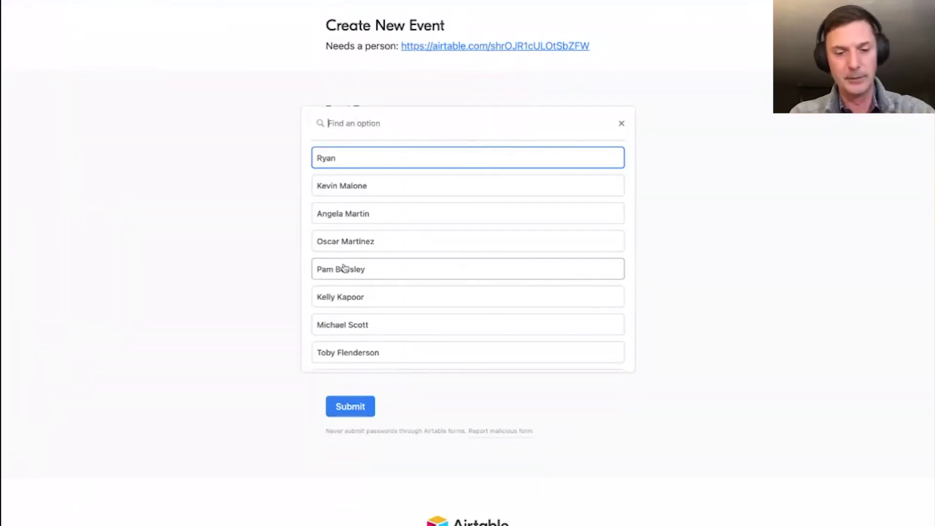
{"action": "type", "text": "ry"}
{"action": "left_click", "coordinate": [397, 156]}
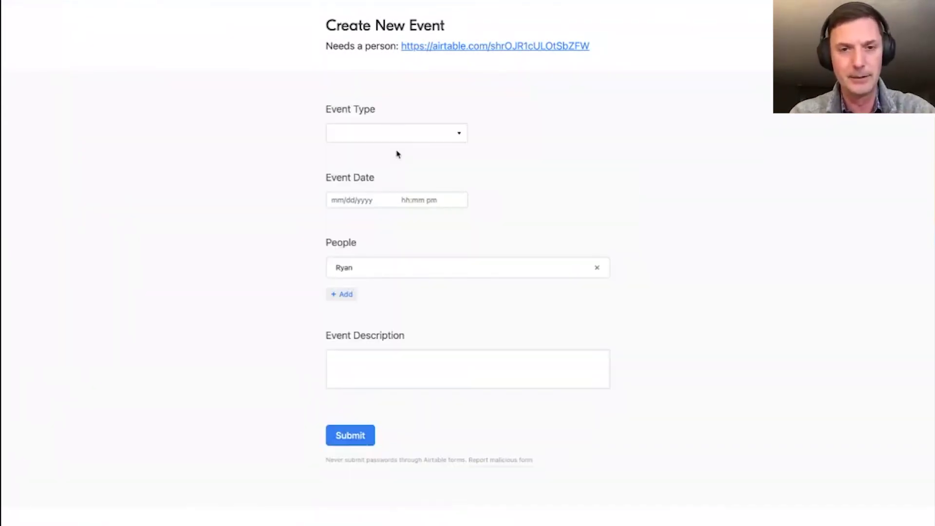
{"action": "left_click", "coordinate": [347, 134]}
{"action": "left_click", "coordinate": [367, 217]}
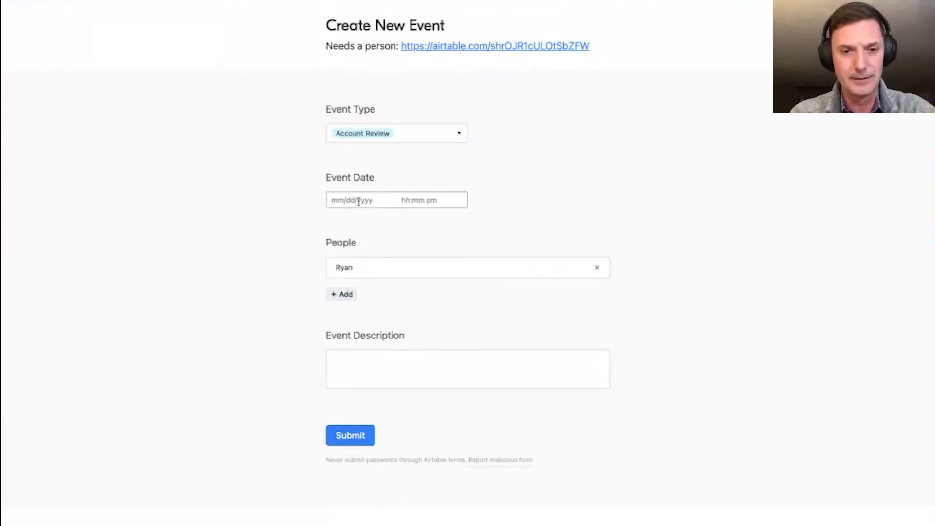
- Set the event date to 3/16/2022, describe it as 'Event', submit, and close the thank-you page
{"action": "left_click", "coordinate": [358, 200]}
{"action": "left_click", "coordinate": [396, 281]}
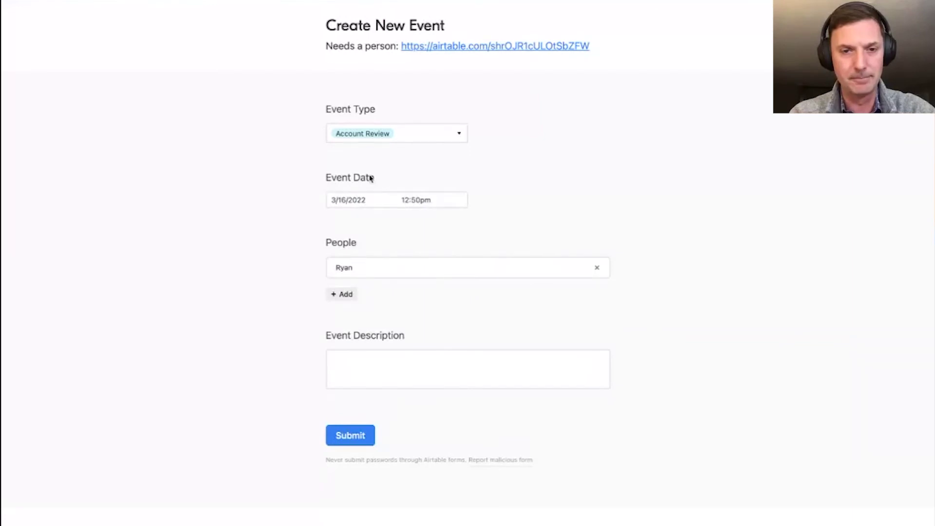
{"action": "left_click", "coordinate": [343, 373]}
{"action": "type", "text": "Event"}
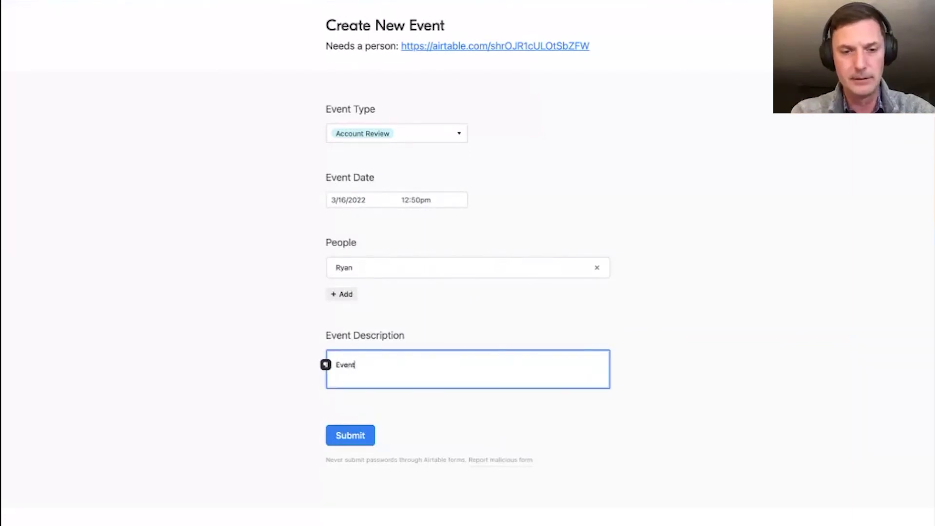
{"action": "left_click", "coordinate": [371, 446]}
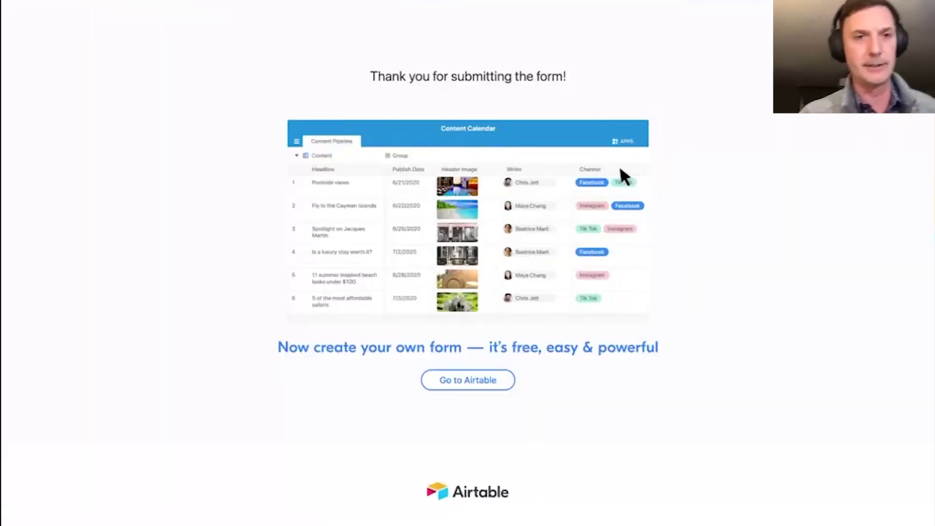
{"action": "key", "text": "ctrl+w"}
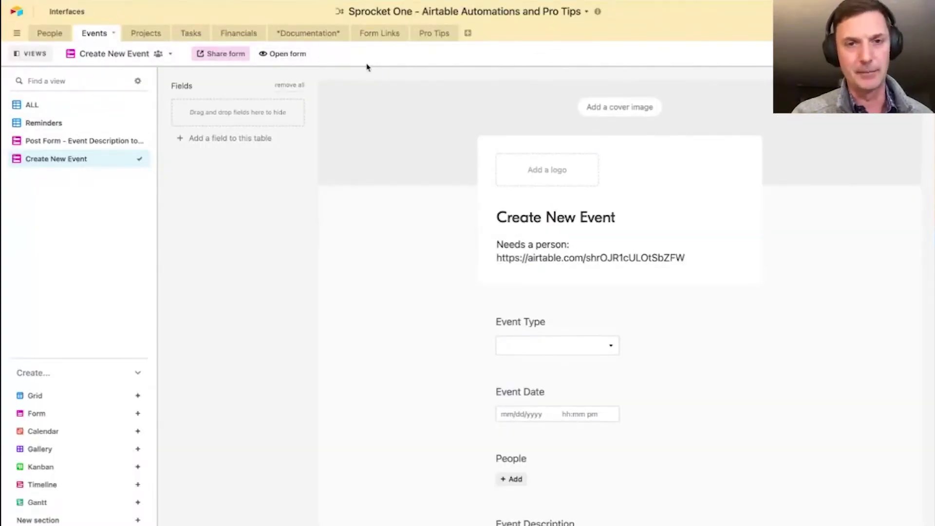
- Switch back to the Form Links table with its eight form names and URLs
{"action": "left_click", "coordinate": [379, 34]}
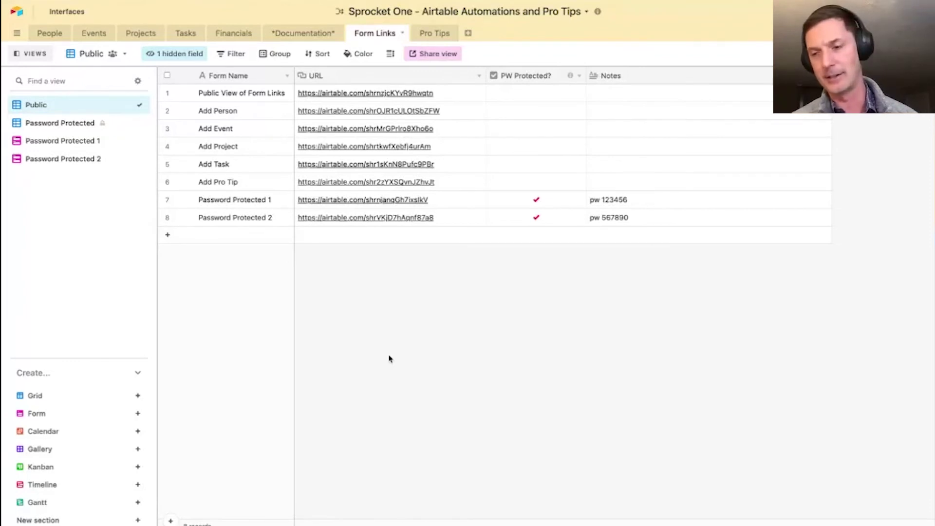
- Select the Form Links view's private share link, then close the sharing settings
{"action": "left_click", "coordinate": [449, 55]}
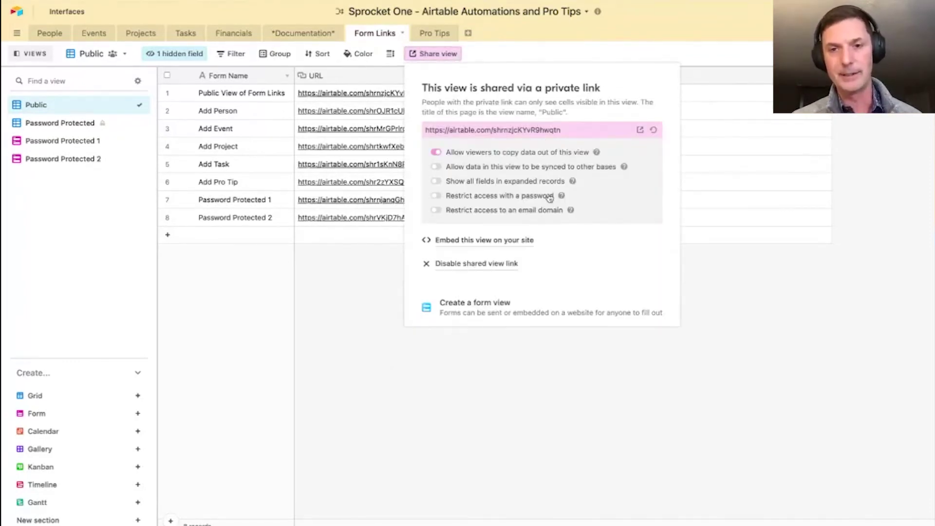
{"action": "left_click", "coordinate": [555, 134]}
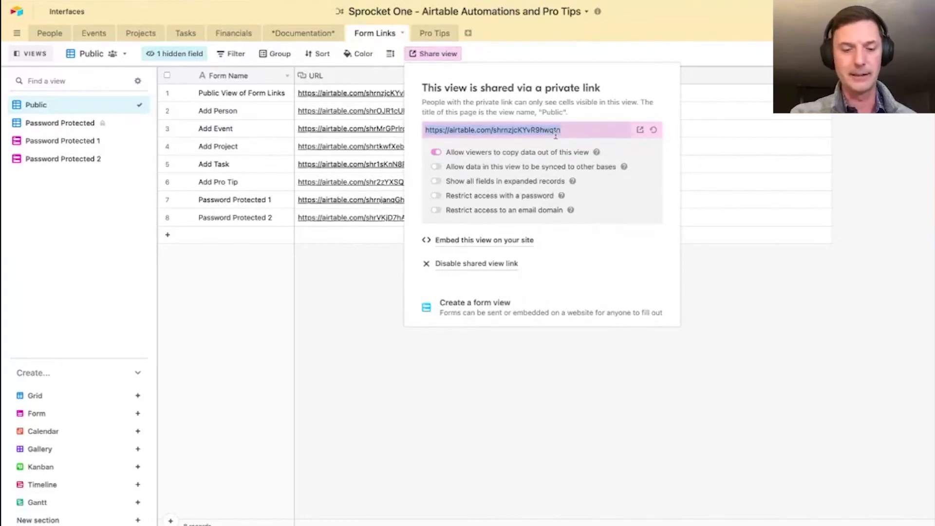
{"action": "left_click", "coordinate": [797, 318]}
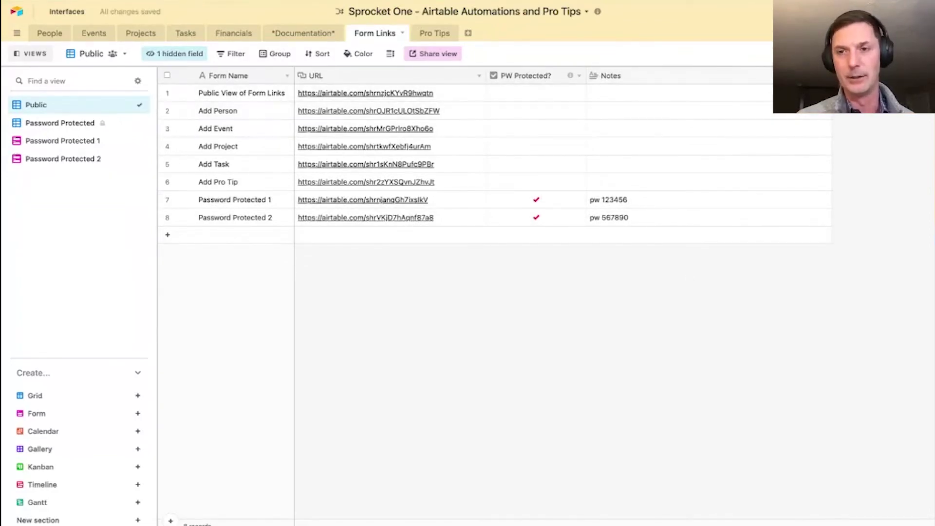
- Hide the Notes column and open the Pro Tips table
{"action": "right_click", "coordinate": [612, 75]}
{"action": "left_click", "coordinate": [626, 306]}
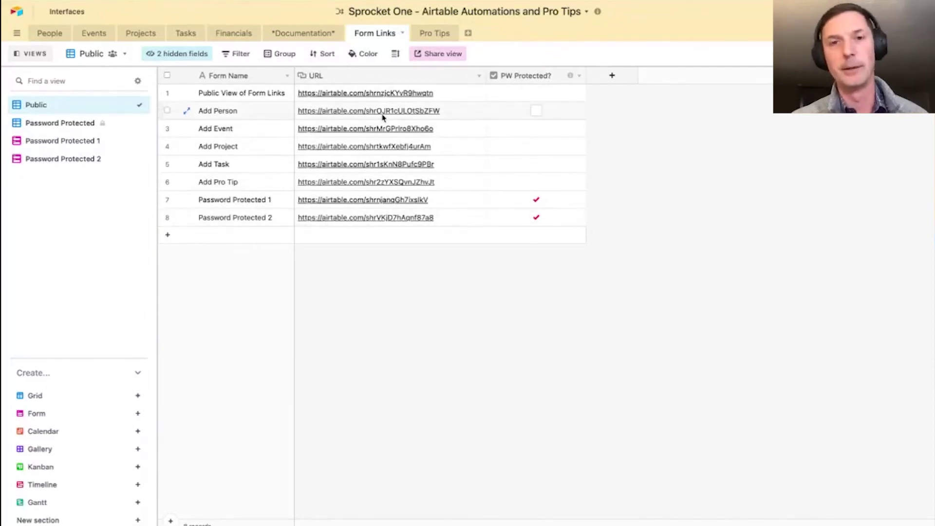
{"action": "left_click", "coordinate": [432, 32]}
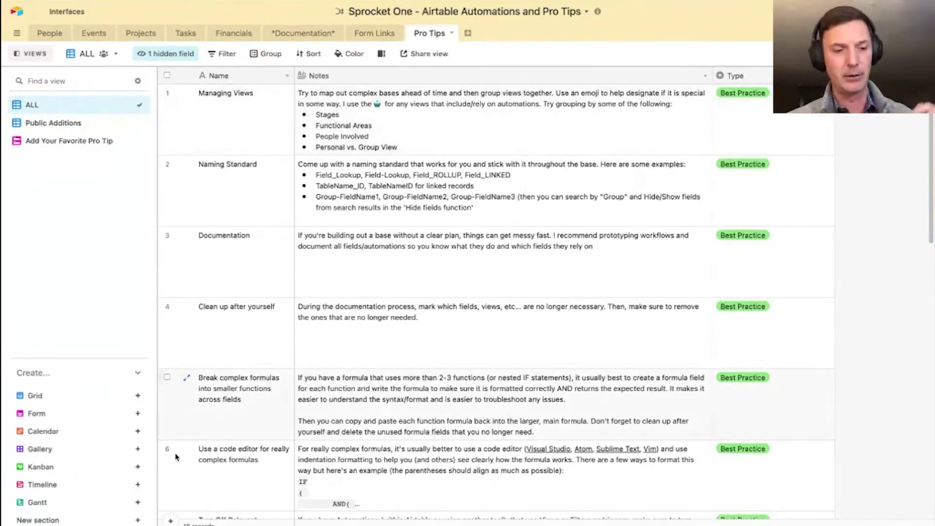
- Read the Naming Standard note, check the view's filter and hidden fields, then open People
{"action": "mouse_move", "coordinate": [54, 520]}
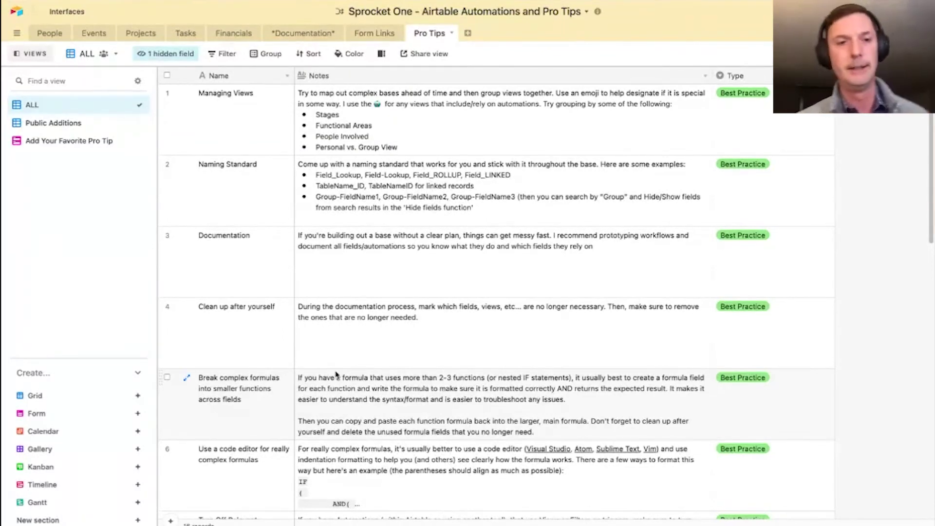
{"action": "left_click", "coordinate": [559, 194]}
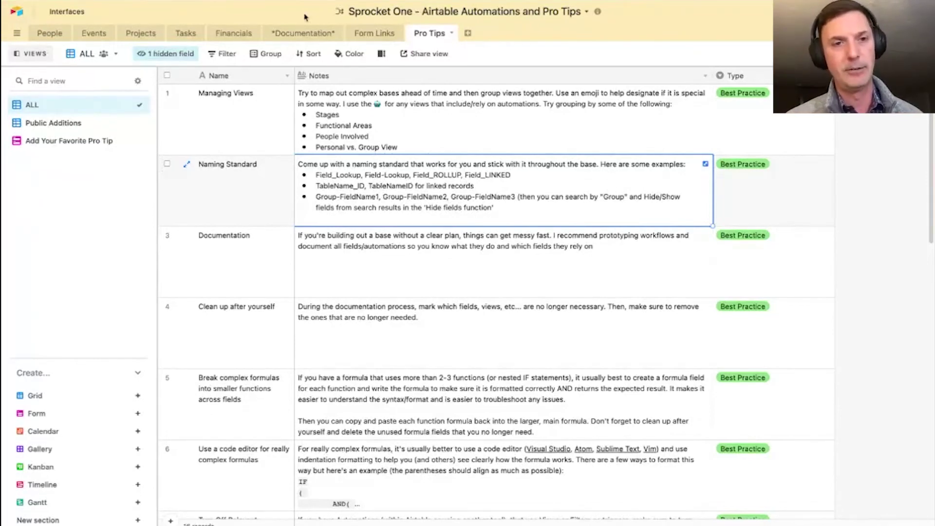
{"action": "left_click", "coordinate": [224, 55]}
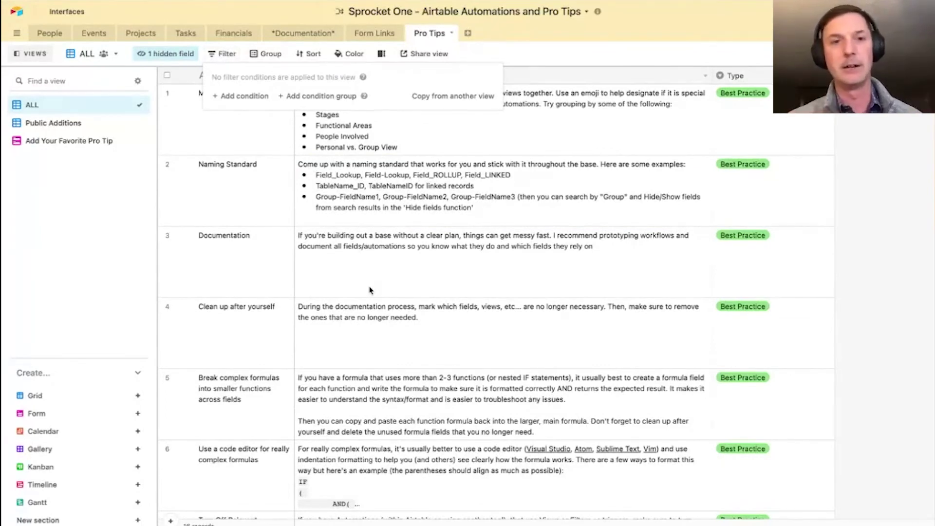
{"action": "left_click", "coordinate": [184, 54]}
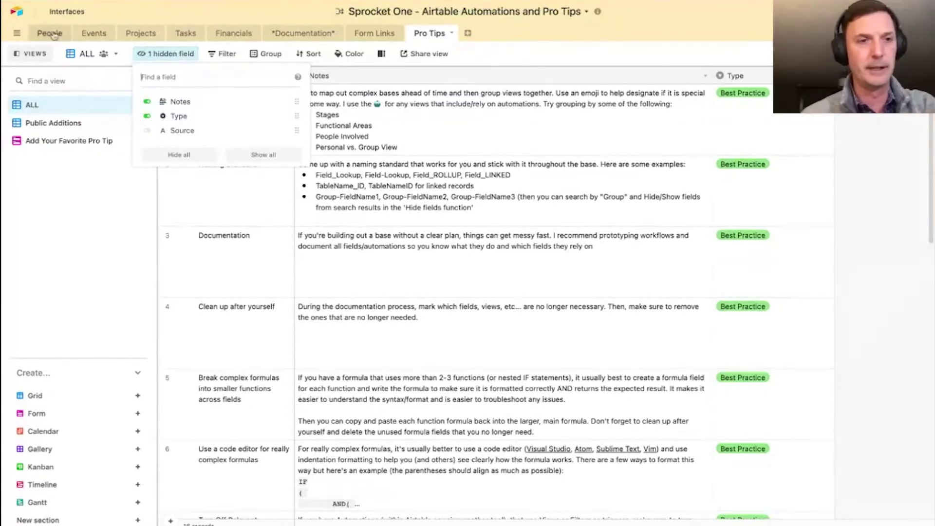
{"action": "left_click", "coordinate": [199, 44]}
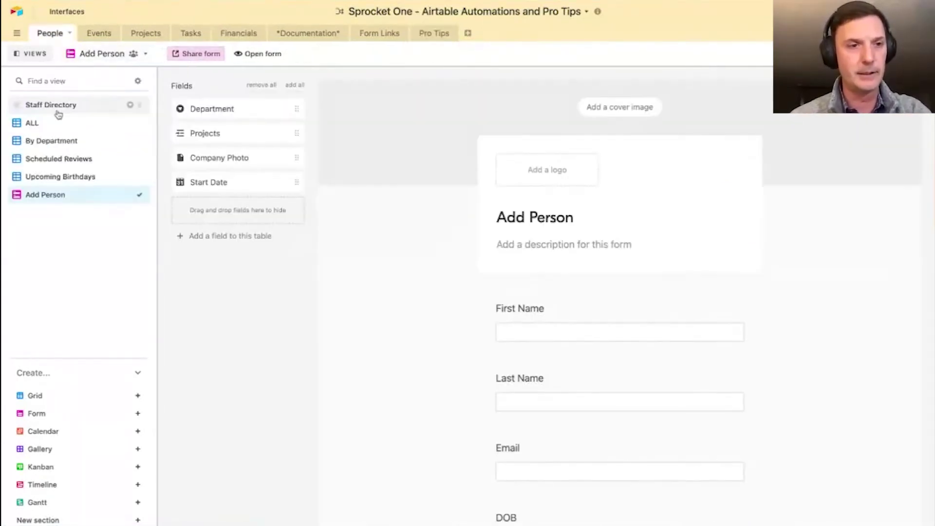
- In the People table's ALL view, search the 8 hidden fields for 'Review' to find Review Timing and Review Trigger
{"action": "left_click", "coordinate": [57, 126]}
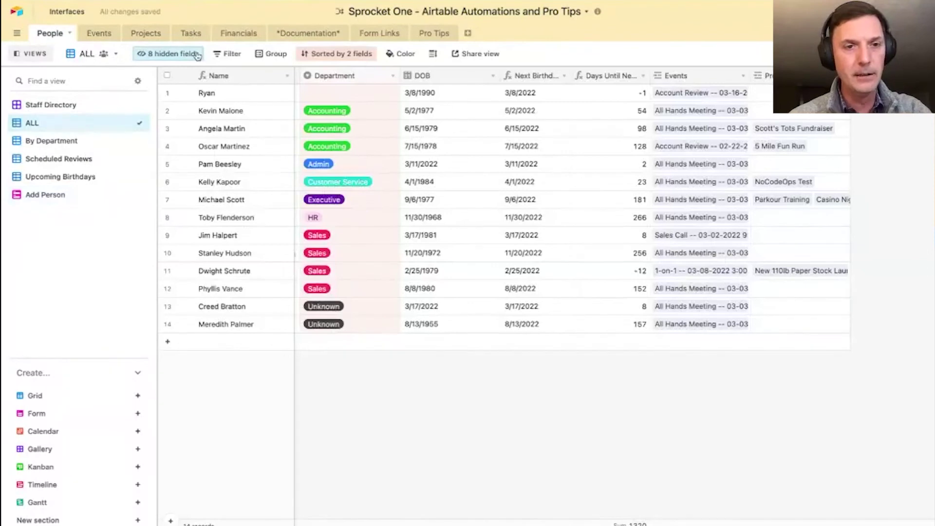
{"action": "left_click", "coordinate": [181, 54]}
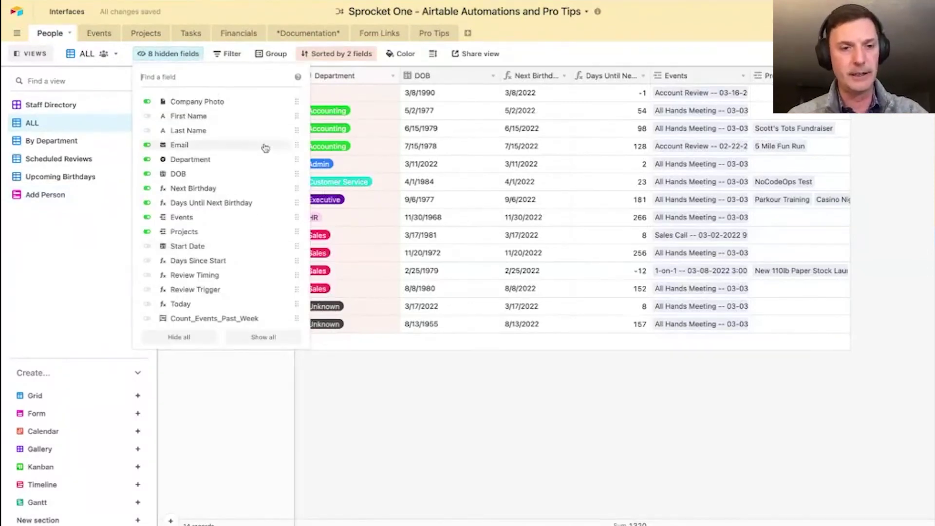
{"action": "type", "text": "Review"}
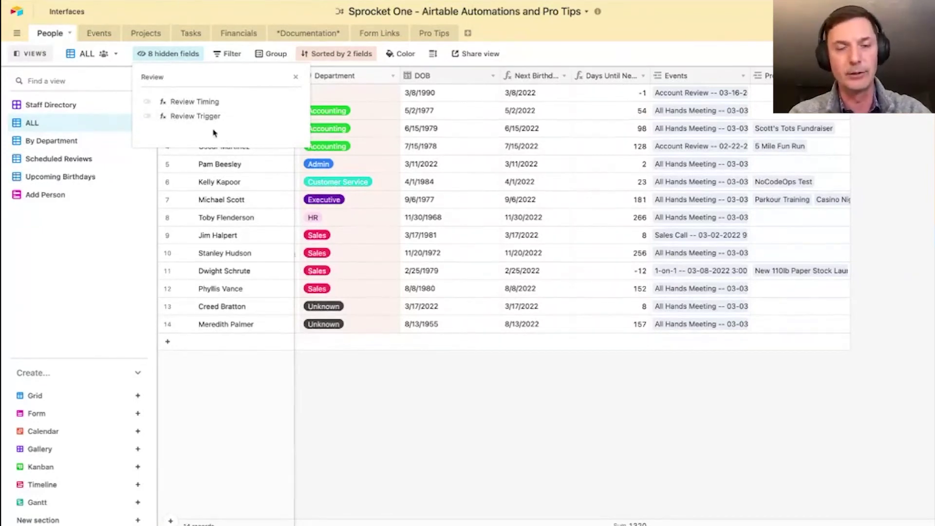
- Go back to the Pro Tips table and read the Documentation note
{"action": "key", "text": "Escape"}
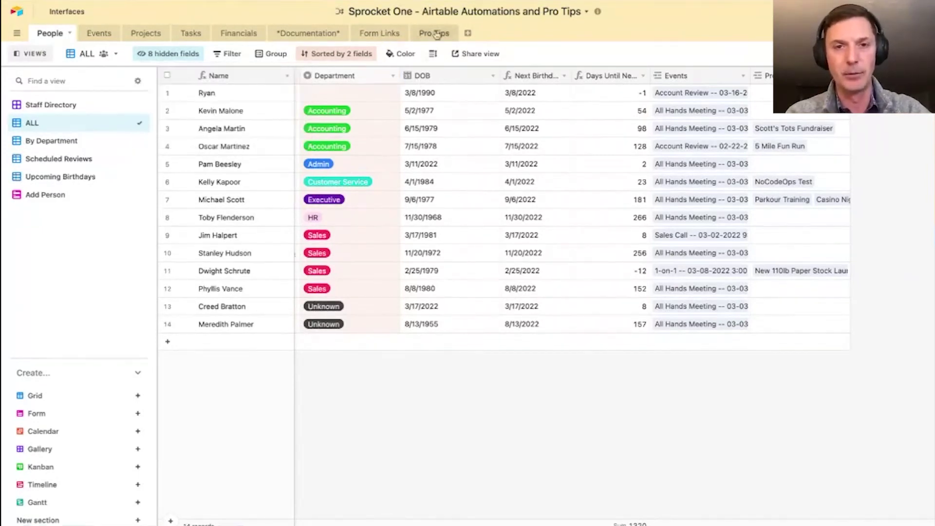
{"action": "left_click", "coordinate": [434, 33]}
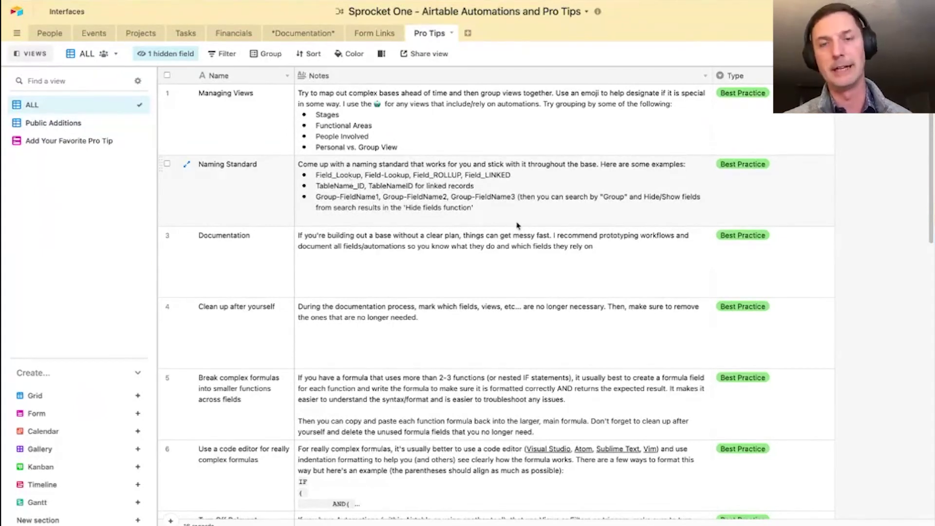
{"action": "left_click", "coordinate": [381, 273]}
{"action": "scroll", "coordinate": [381, 272], "scroll_direction": "down", "scroll_amount": 3}
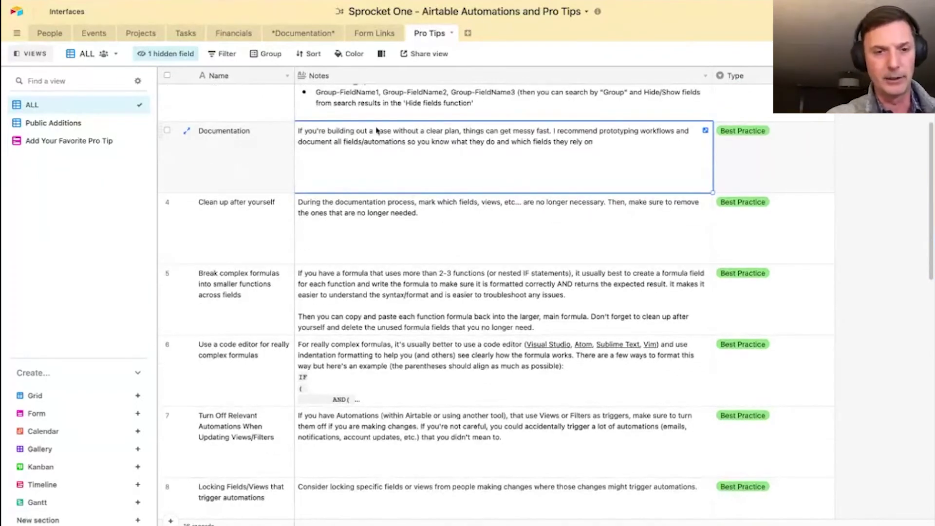
{"action": "scroll", "coordinate": [419, 163], "scroll_direction": "down", "scroll_amount": 2}
- Read the Clean up after yourself, Break complex formulas and code-editor notes
{"action": "left_click", "coordinate": [409, 155]}
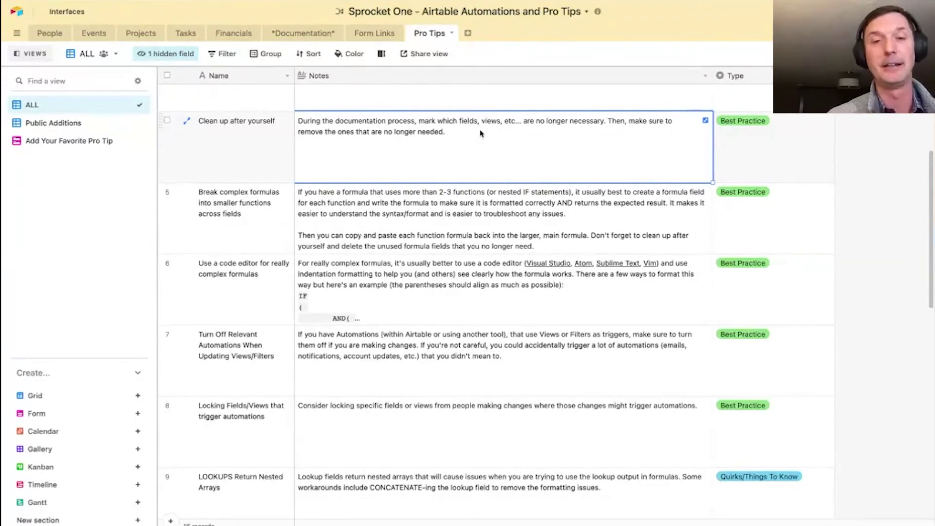
{"action": "scroll", "coordinate": [522, 136], "scroll_direction": "up", "scroll_amount": 2}
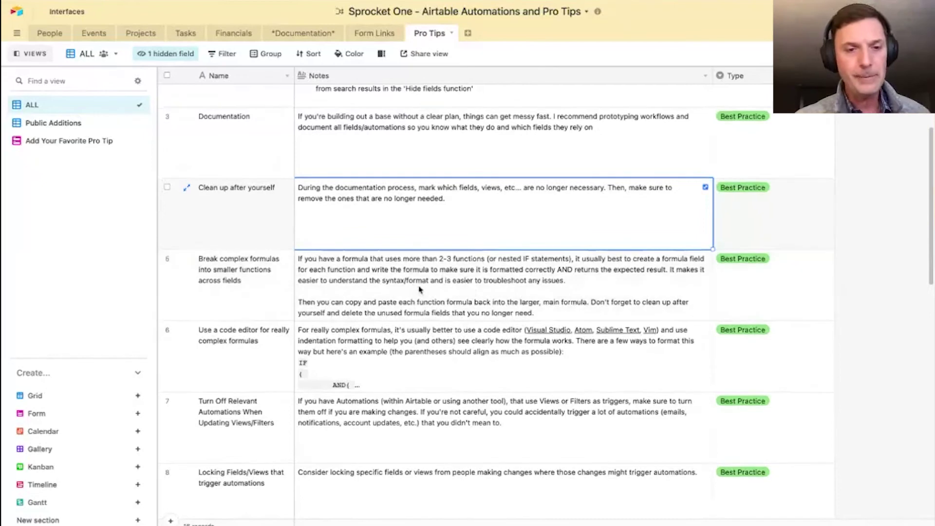
{"action": "scroll", "coordinate": [477, 233], "scroll_direction": "down", "scroll_amount": 2}
{"action": "left_click", "coordinate": [491, 227]}
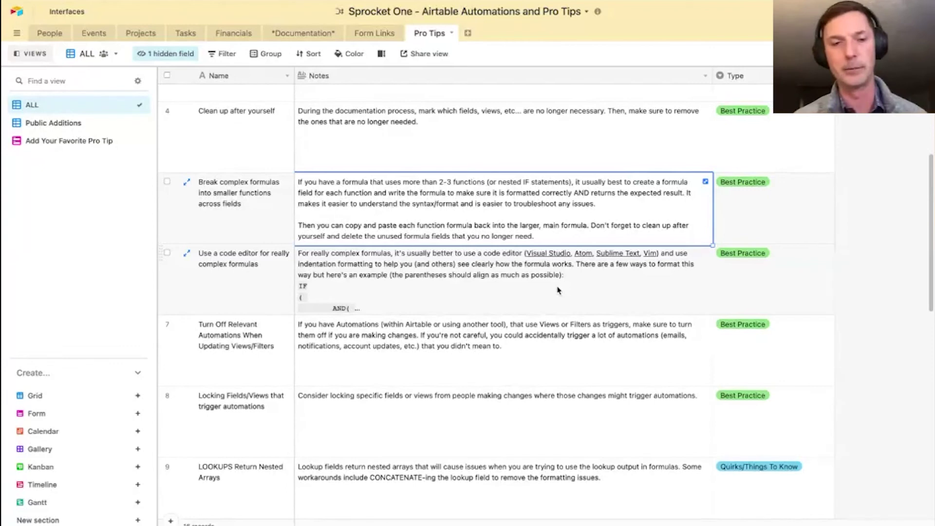
{"action": "left_click", "coordinate": [558, 291]}
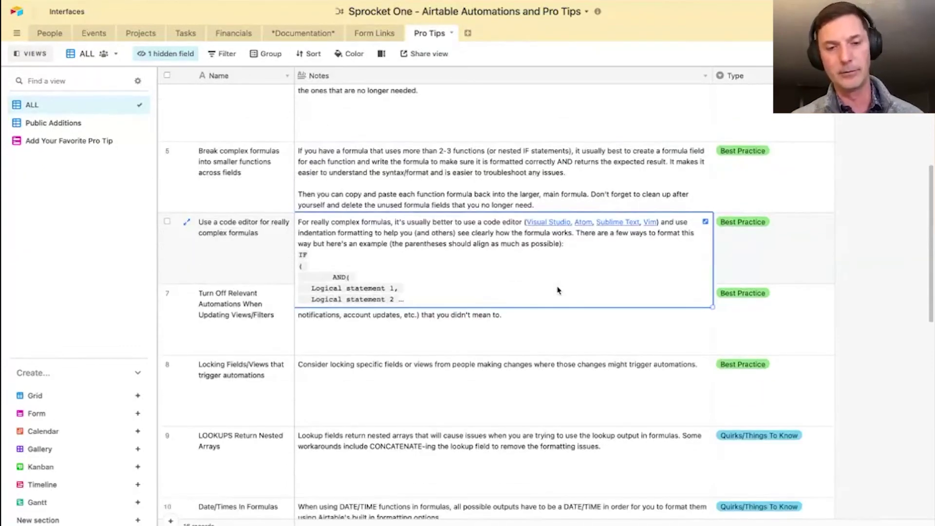
- Expand the code-editor note, read its Additional Tip on saving formula snippets, and close it
{"action": "left_click", "coordinate": [706, 223]}
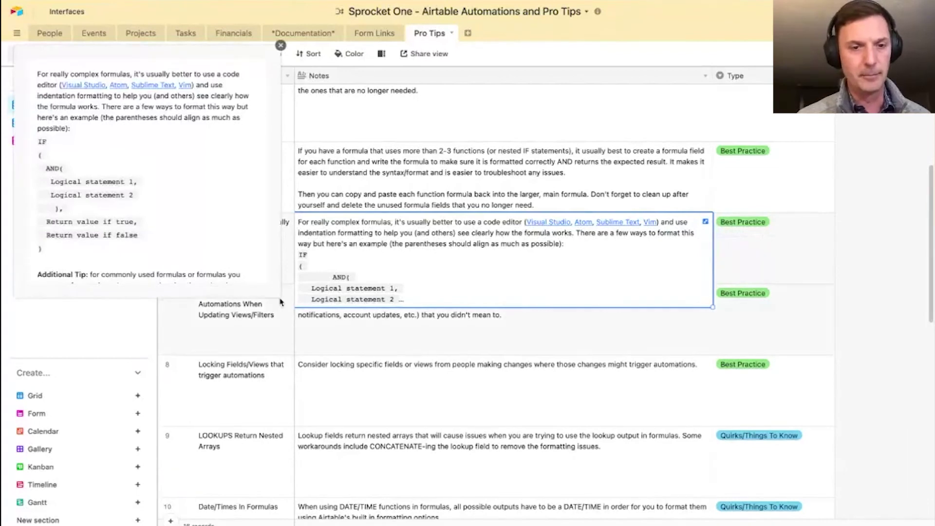
{"action": "scroll", "coordinate": [146, 204], "scroll_direction": "down", "scroll_amount": 2}
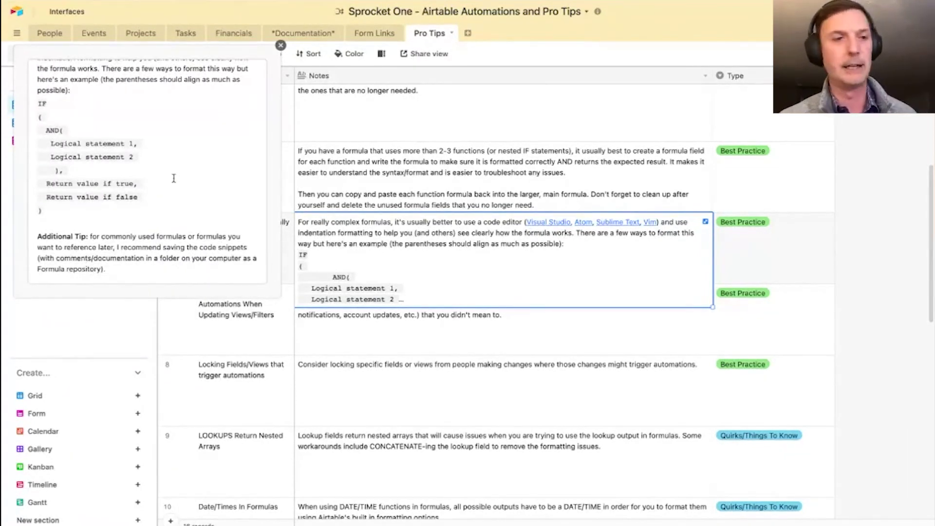
{"action": "scroll", "coordinate": [173, 178], "scroll_direction": "up", "scroll_amount": 2}
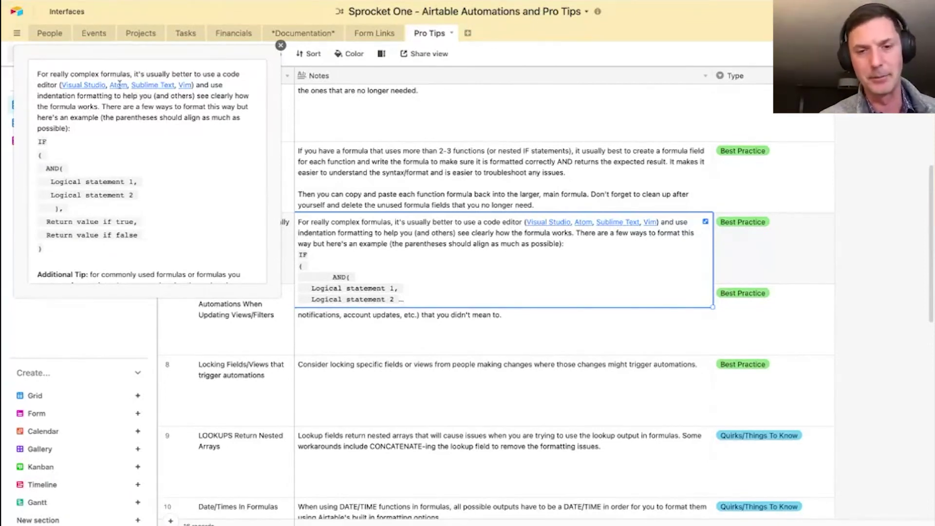
{"action": "scroll", "coordinate": [185, 176], "scroll_direction": "down", "scroll_amount": 2}
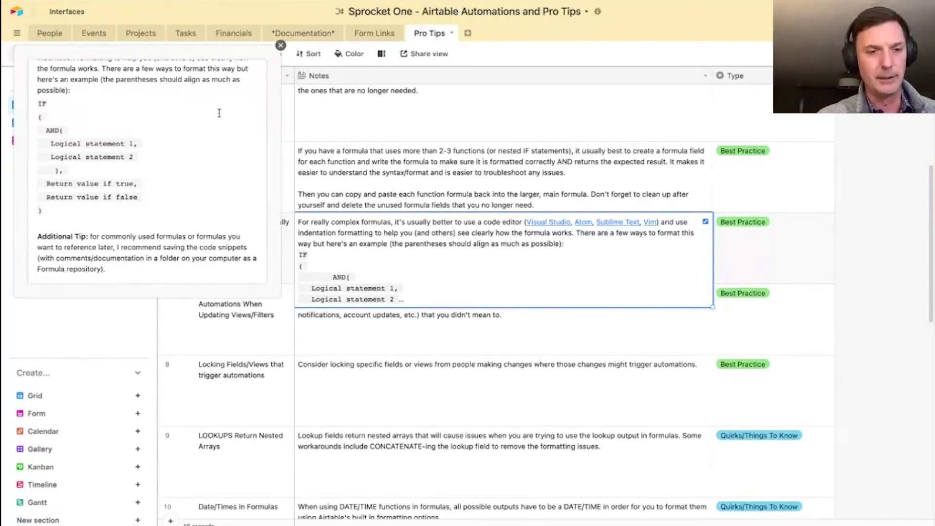
{"action": "left_click", "coordinate": [280, 46]}
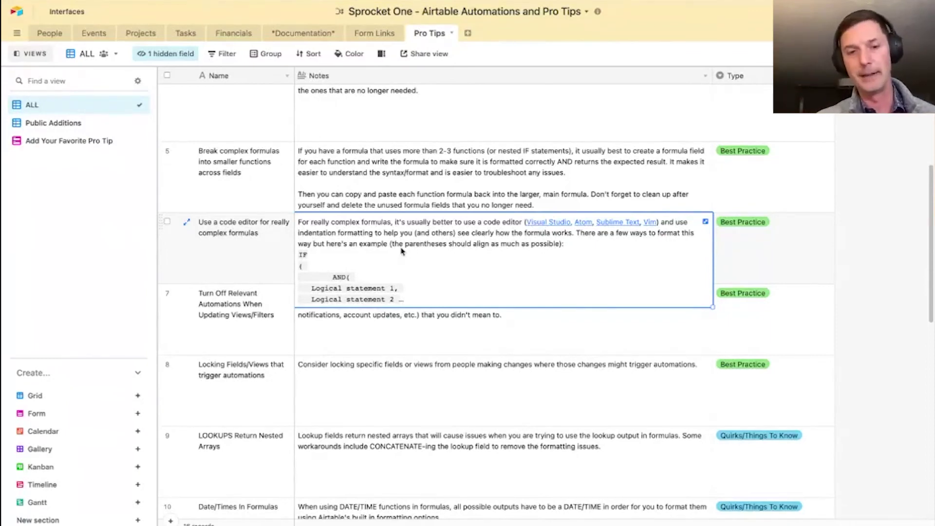
- Read the Turn Off Relevant Automations and LOOKUPS Return Nested Arrays notes further down the grid
{"action": "left_click", "coordinate": [435, 338]}
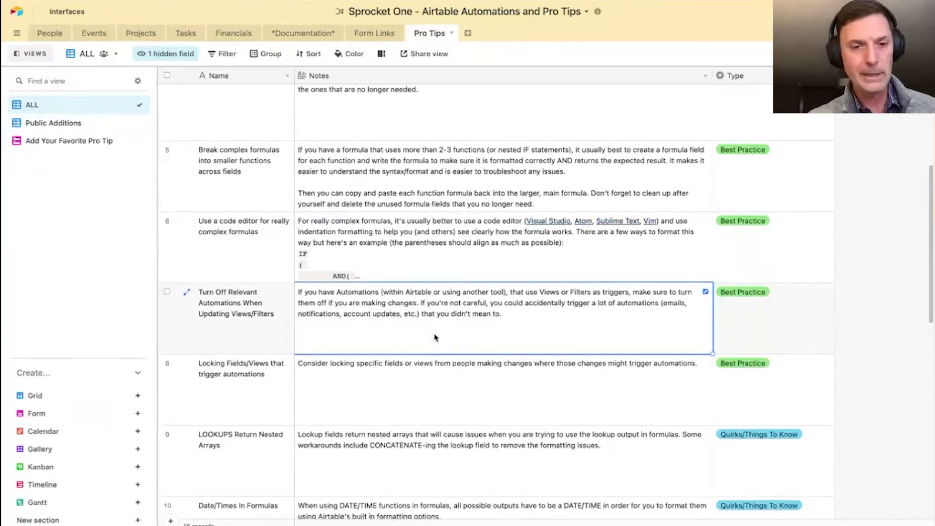
{"action": "scroll", "coordinate": [435, 337], "scroll_direction": "down", "scroll_amount": 3}
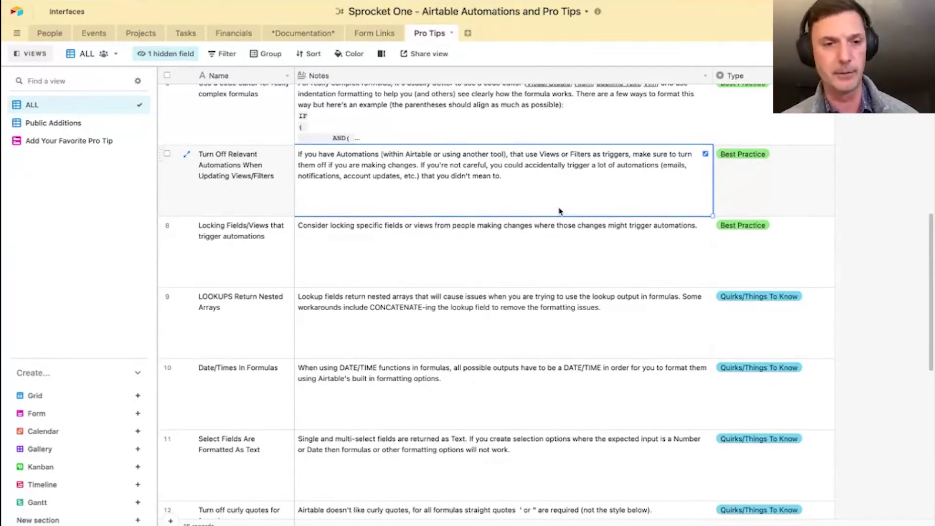
{"action": "scroll", "coordinate": [424, 160], "scroll_direction": "down", "scroll_amount": 2}
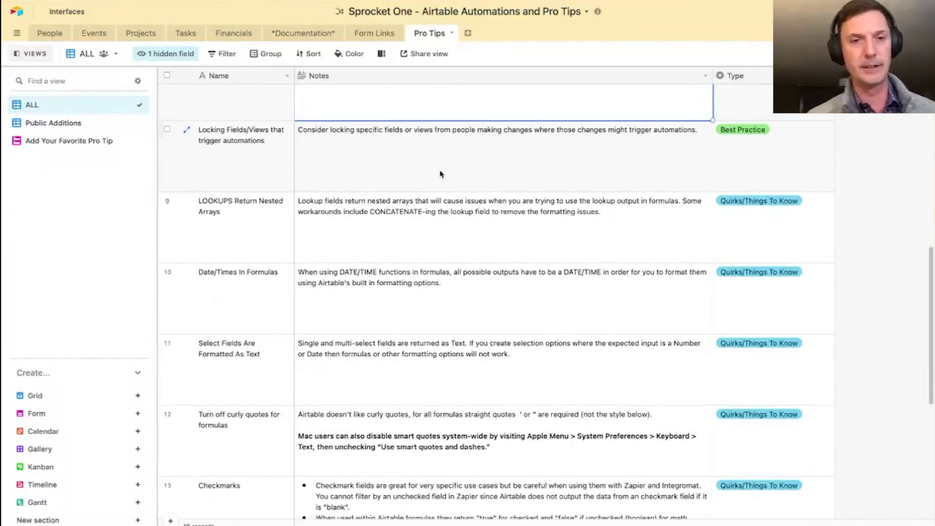
{"action": "scroll", "coordinate": [441, 174], "scroll_direction": "down", "scroll_amount": 2}
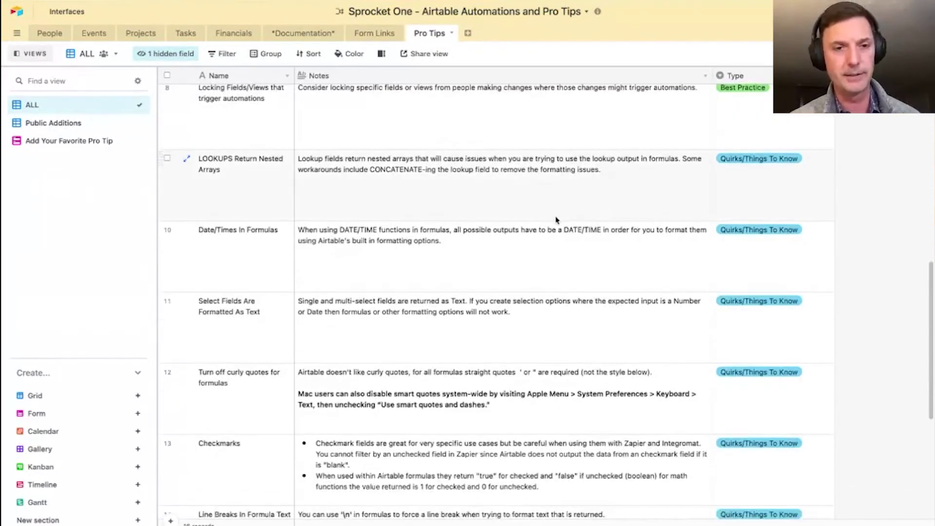
{"action": "left_click", "coordinate": [550, 189]}
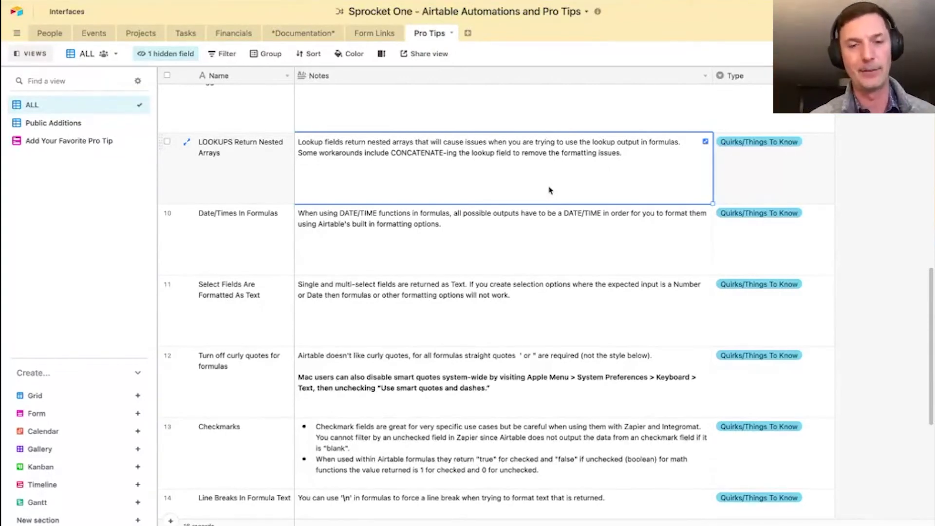
{"action": "scroll", "coordinate": [445, 255], "scroll_direction": "down", "scroll_amount": 2}
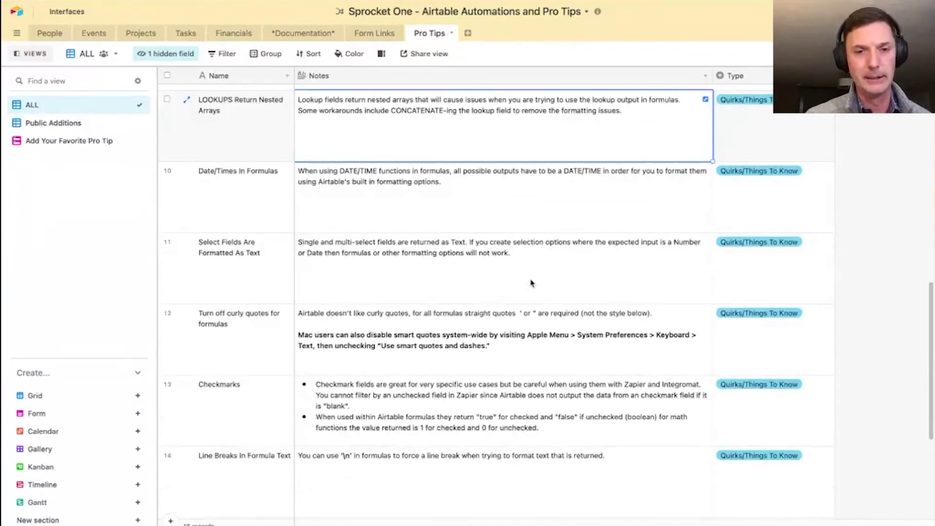
- Read the Date/Times In Formulas, Checkmarks, SWITCH() and Slack Notifications notes
{"action": "left_click", "coordinate": [550, 216]}
{"action": "scroll", "coordinate": [506, 195], "scroll_direction": "down", "scroll_amount": 1}
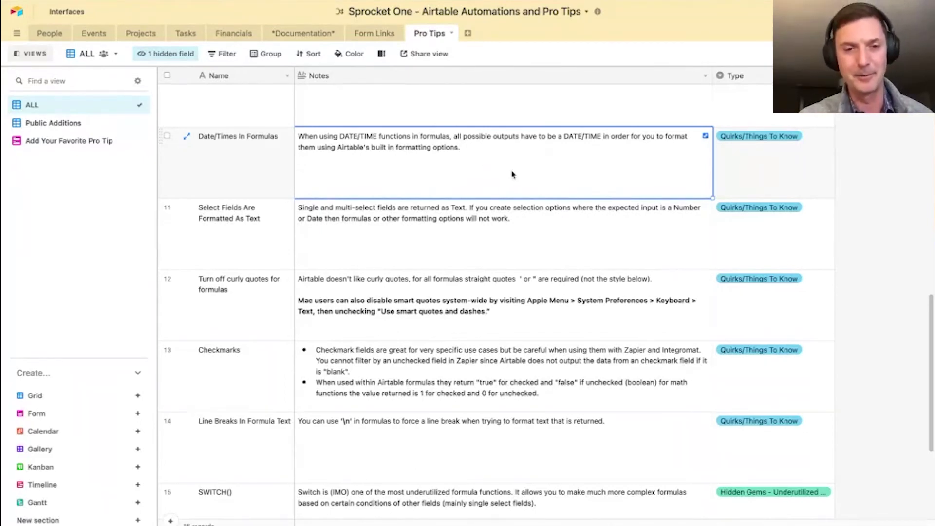
{"action": "scroll", "coordinate": [498, 182], "scroll_direction": "down", "scroll_amount": 3}
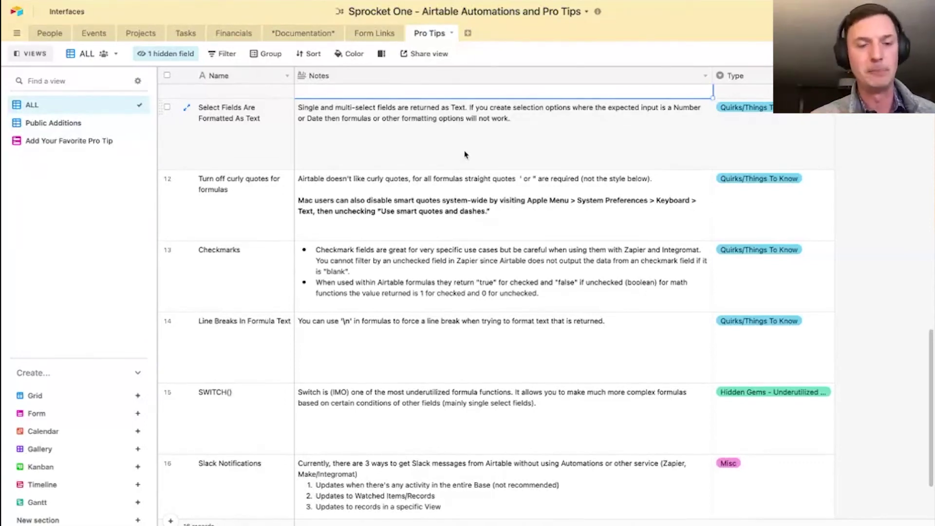
{"action": "scroll", "coordinate": [513, 295], "scroll_direction": "down", "scroll_amount": 3}
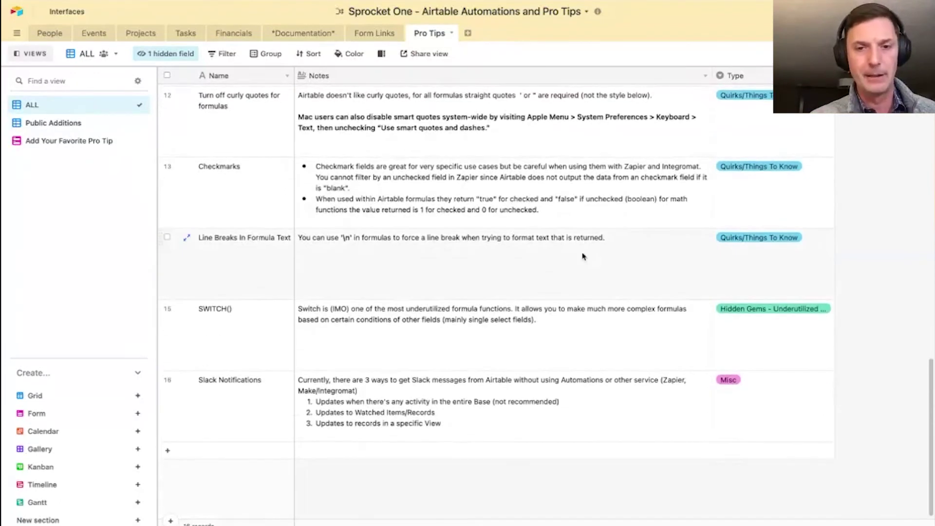
{"action": "left_click", "coordinate": [623, 224]}
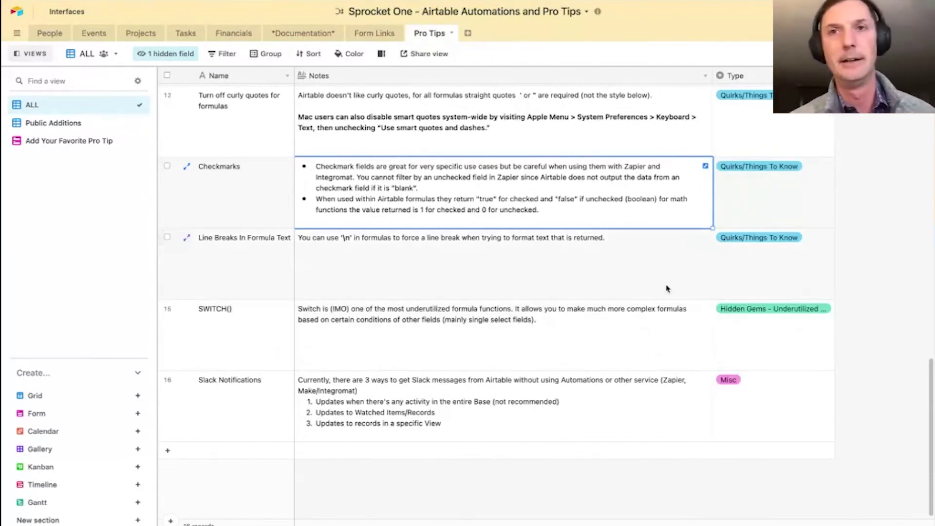
{"action": "scroll", "coordinate": [546, 287], "scroll_direction": "down", "scroll_amount": 1}
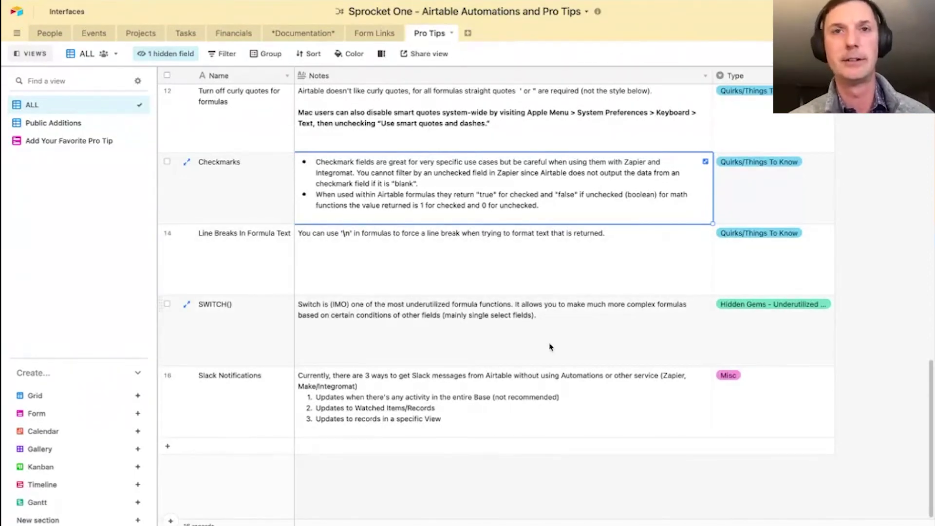
{"action": "left_click", "coordinate": [472, 342]}
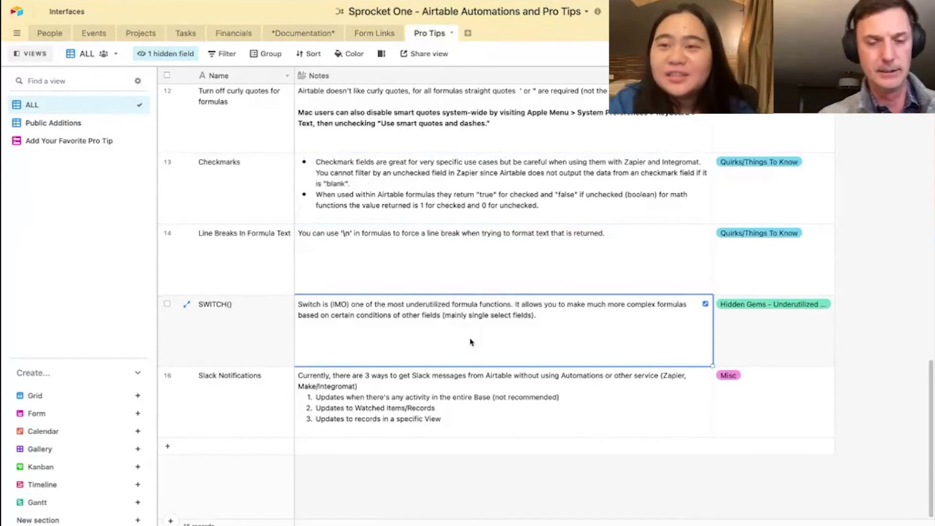
{"action": "left_click", "coordinate": [570, 422]}
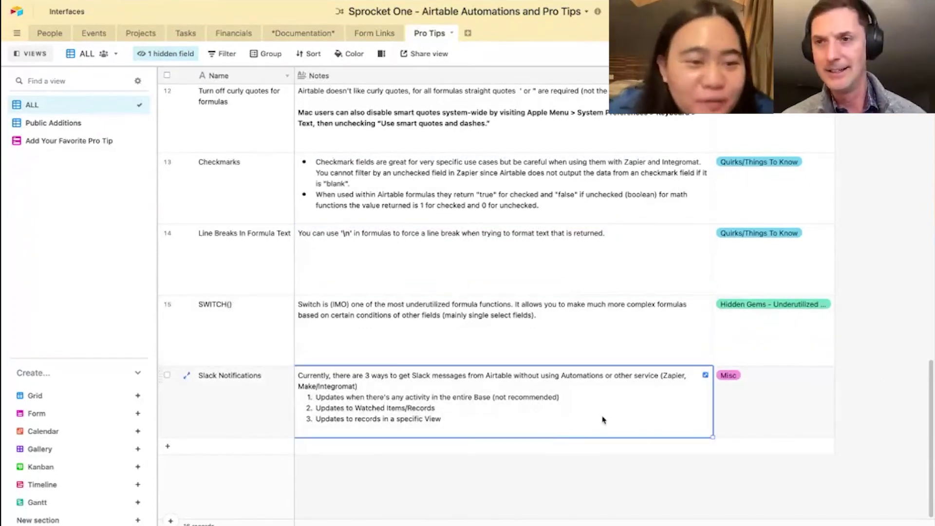
{"action": "scroll", "coordinate": [602, 421], "scroll_direction": "up", "scroll_amount": 1}
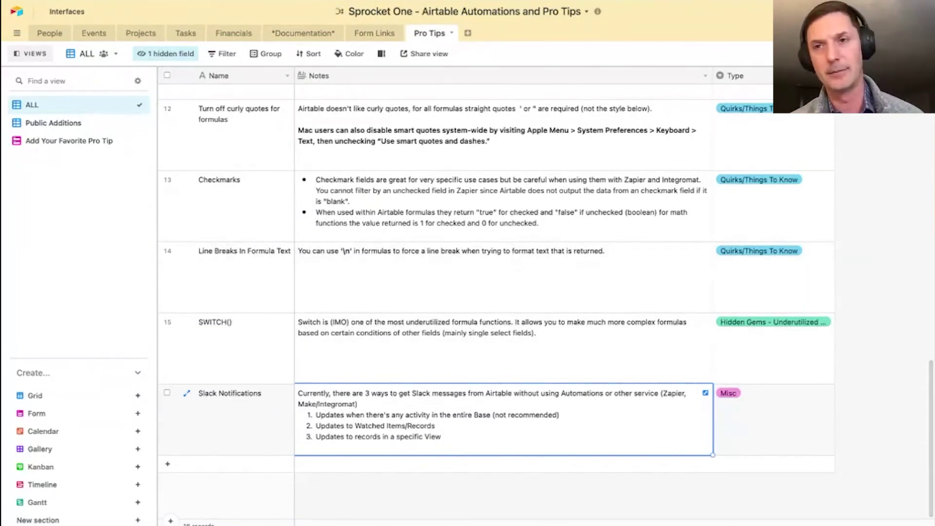
- Open the base's Slack notification settings from the base options menu
{"action": "left_click", "coordinate": [701, 4]}
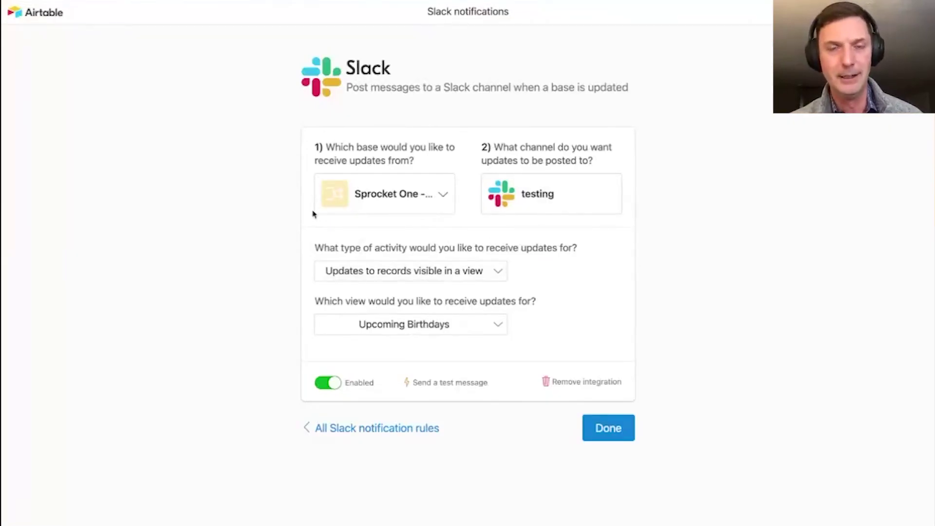
{"action": "left_click", "coordinate": [487, 2]}
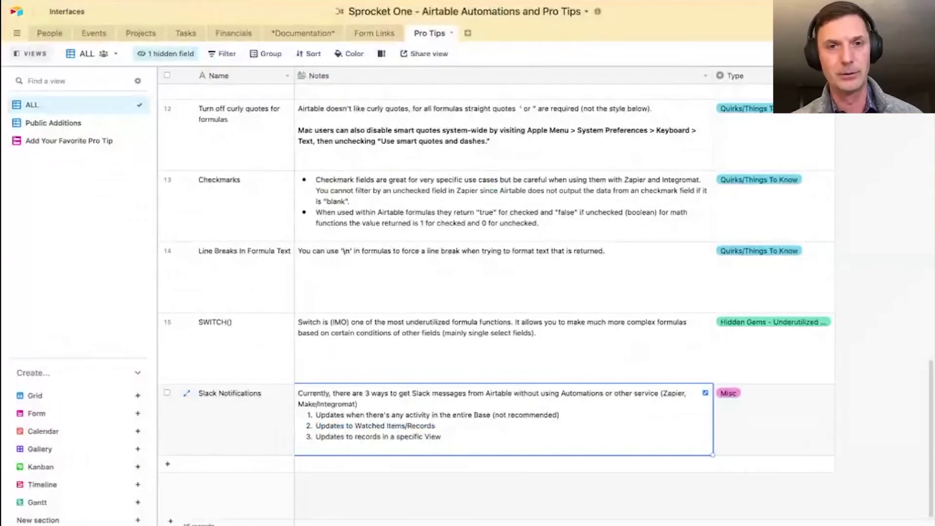
{"action": "left_click", "coordinate": [596, 14]}
{"action": "left_click", "coordinate": [611, 22]}
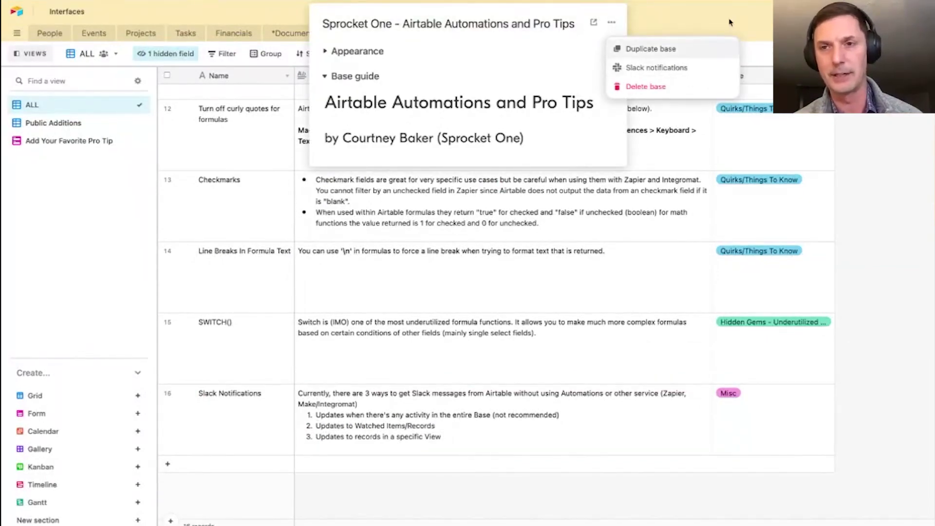
{"action": "left_click", "coordinate": [672, 68]}
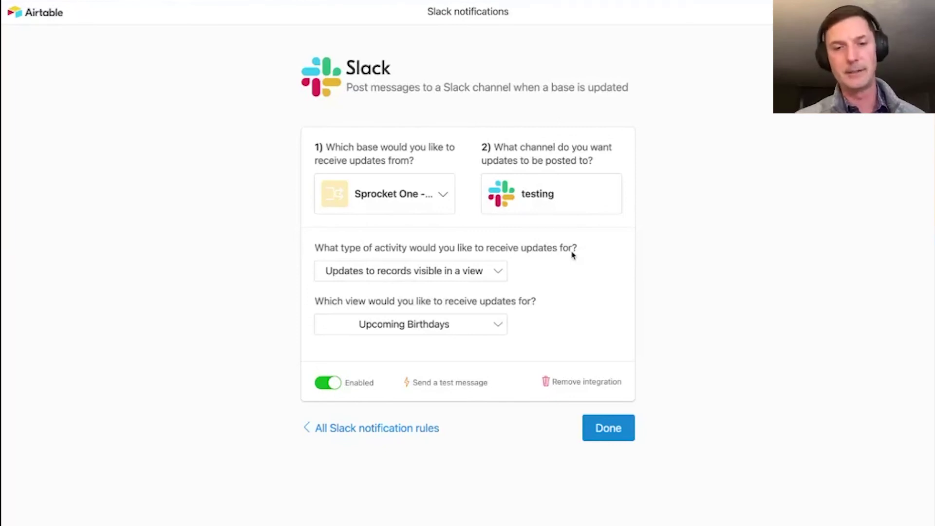
- Remove the Slack rule posting Upcoming Birthdays updates to the testing channel, keeping its activity type unchanged
{"action": "left_click", "coordinate": [473, 268]}
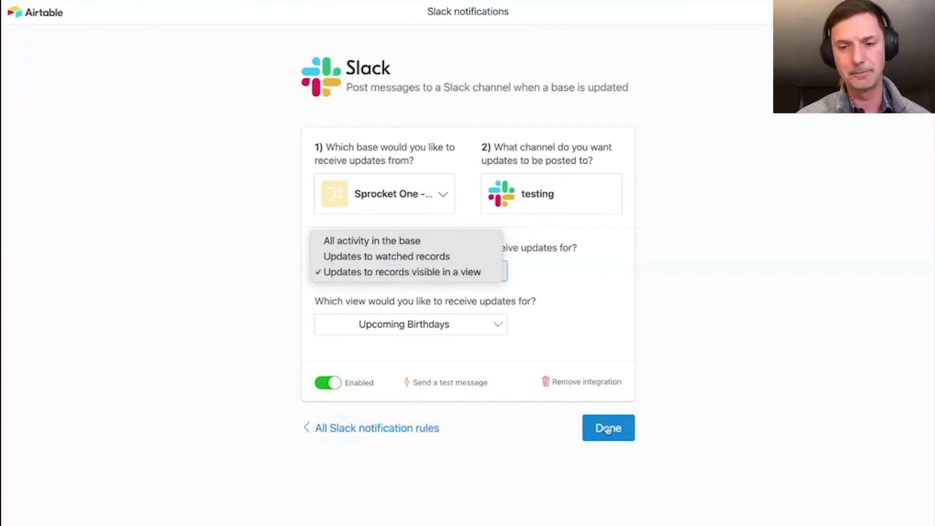
{"action": "left_click", "coordinate": [593, 384]}
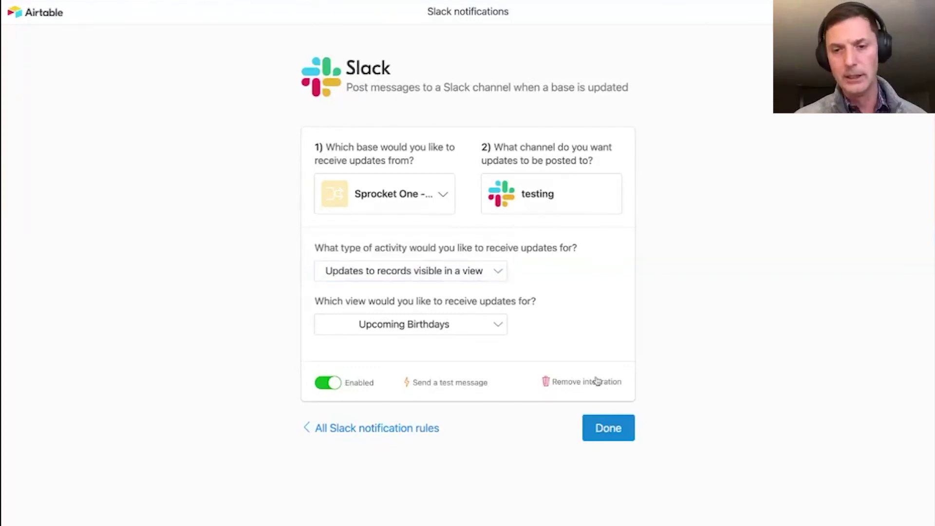
{"action": "left_click", "coordinate": [594, 383]}
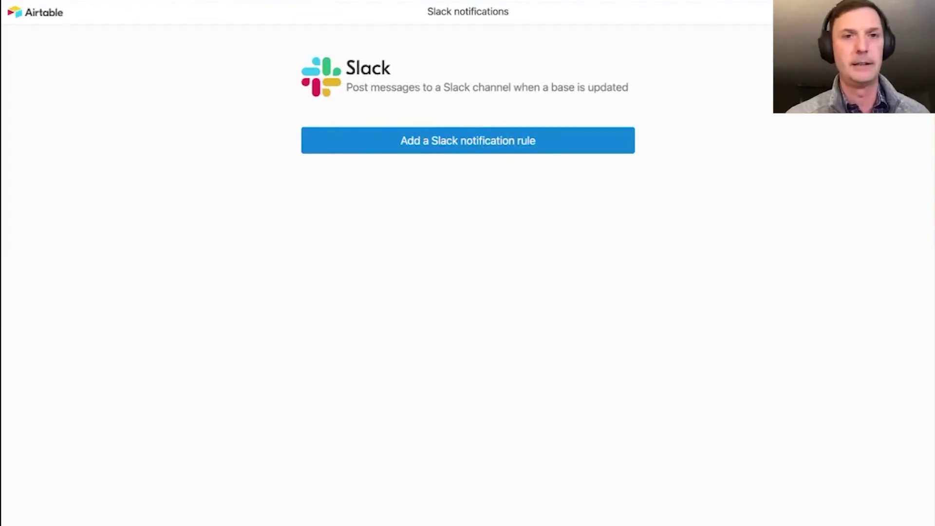